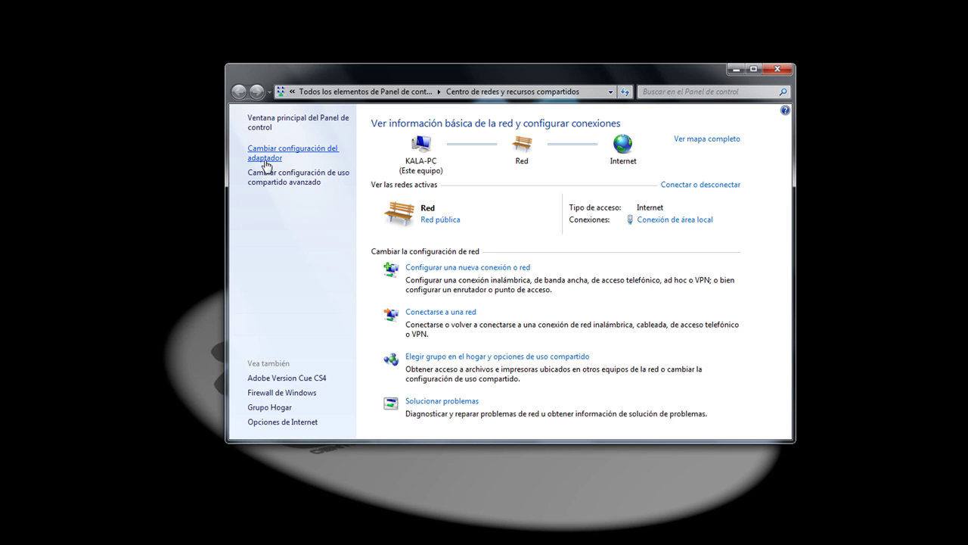
# Step: Open the adapter settings from the Network and Sharing Center to reach the local area connection
pyautogui.click(266, 162)
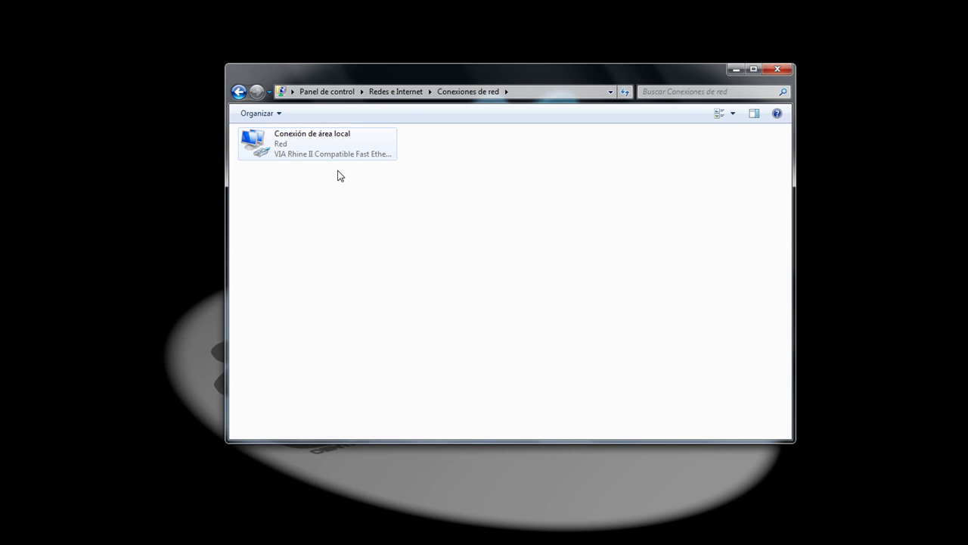
pyautogui.rightClick(303, 155)
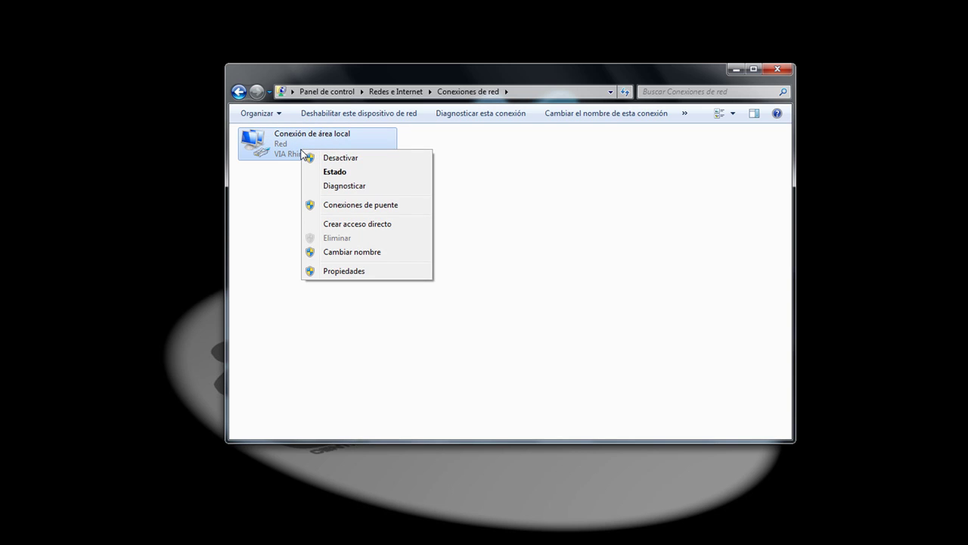
pyautogui.click(458, 323)
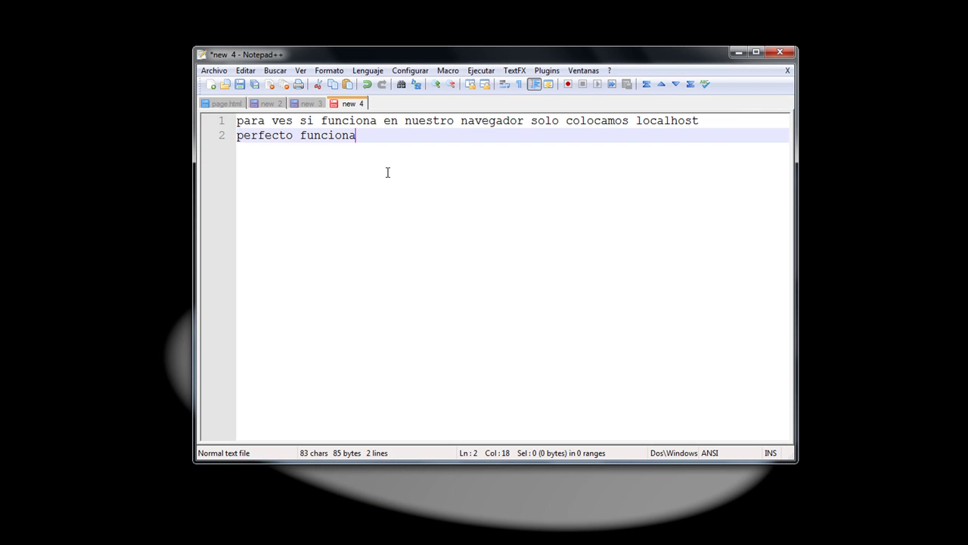
# Step: In Notepad++, add the line "Aquí lo que hacermos sera configurar una ip estatica" below the existing notes and minimize the editor
pyautogui.press('Return')
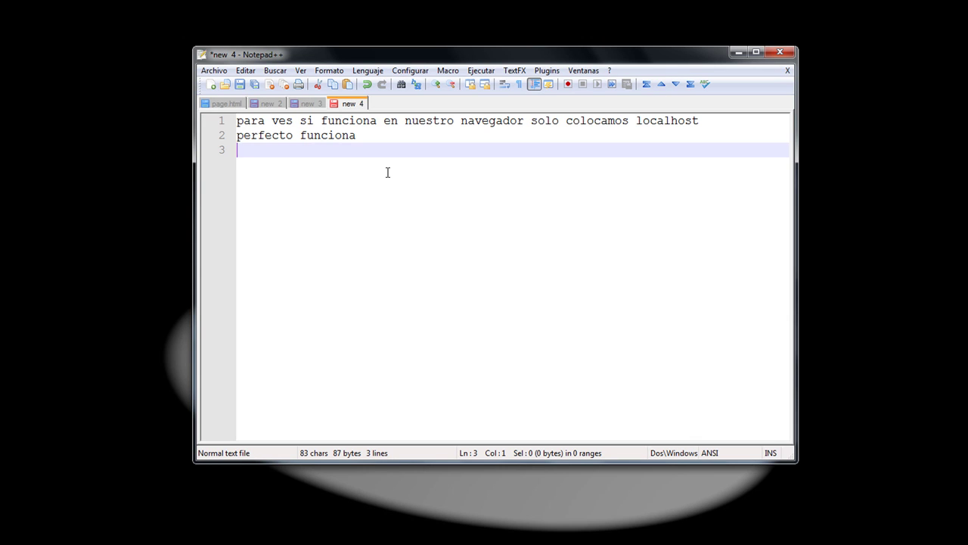
pyautogui.write('Aquí lo')
pyautogui.press('BackSpace')
pyautogui.press('BackSpace')
pyautogui.write('lo que hacermos e')
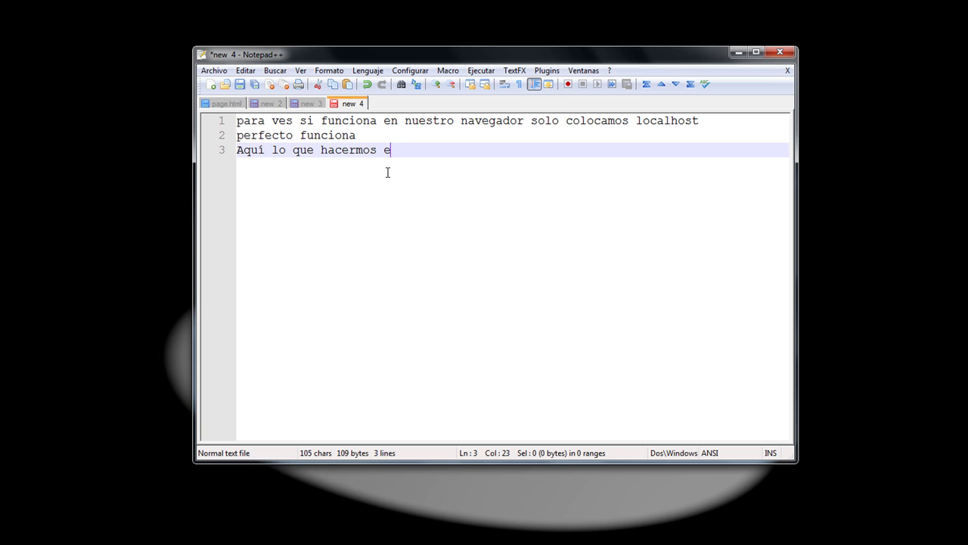
pyautogui.press('BackSpace')
pyautogui.write('sera configurar una')
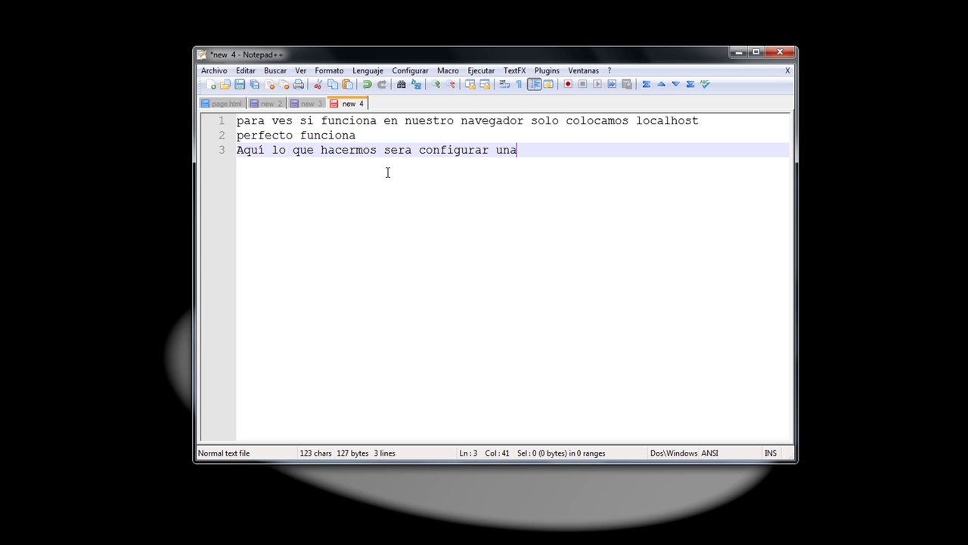
pyautogui.write(' ip estatica')
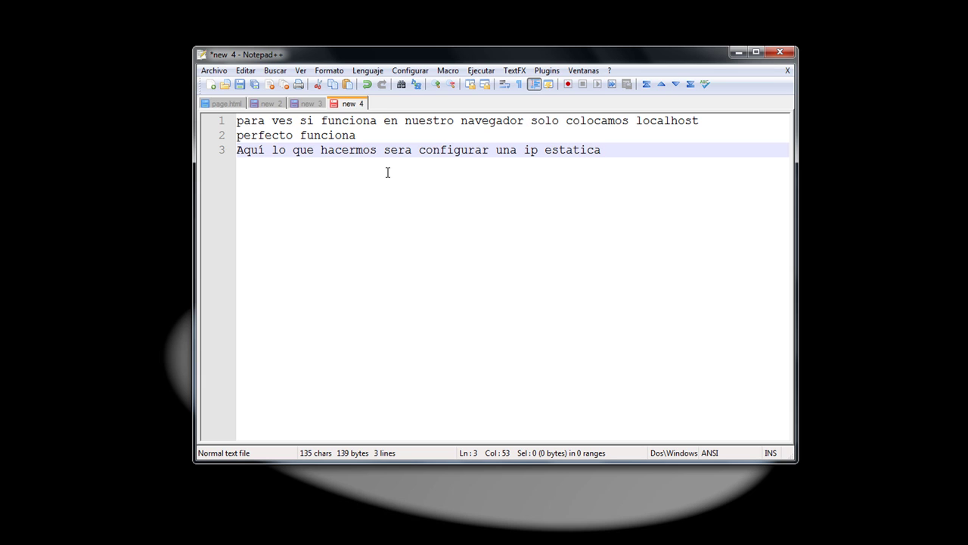
pyautogui.click(740, 53)
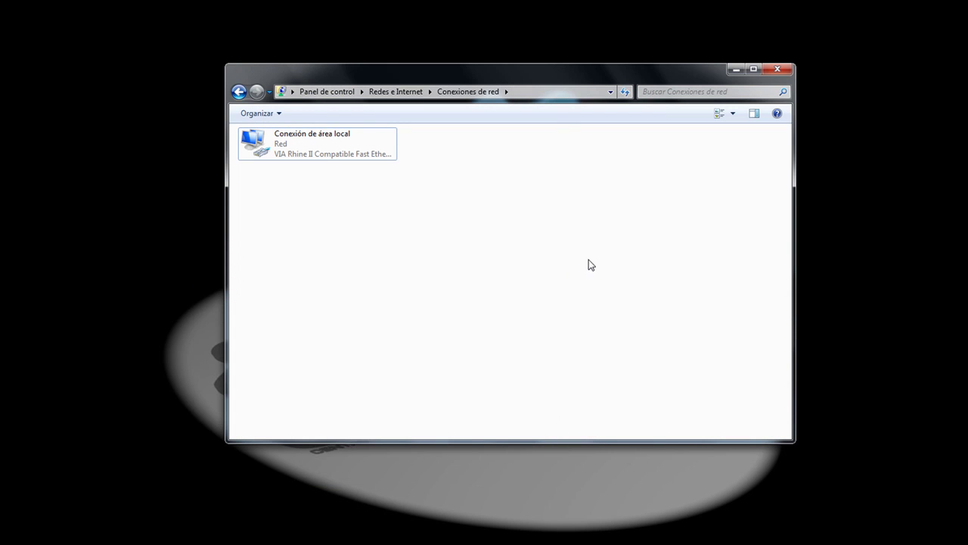
# Step: Open the Internet Protocol version 4 (TCP/IPv4) properties of the local area connection
pyautogui.click(331, 137)
pyautogui.rightClick(328, 148)
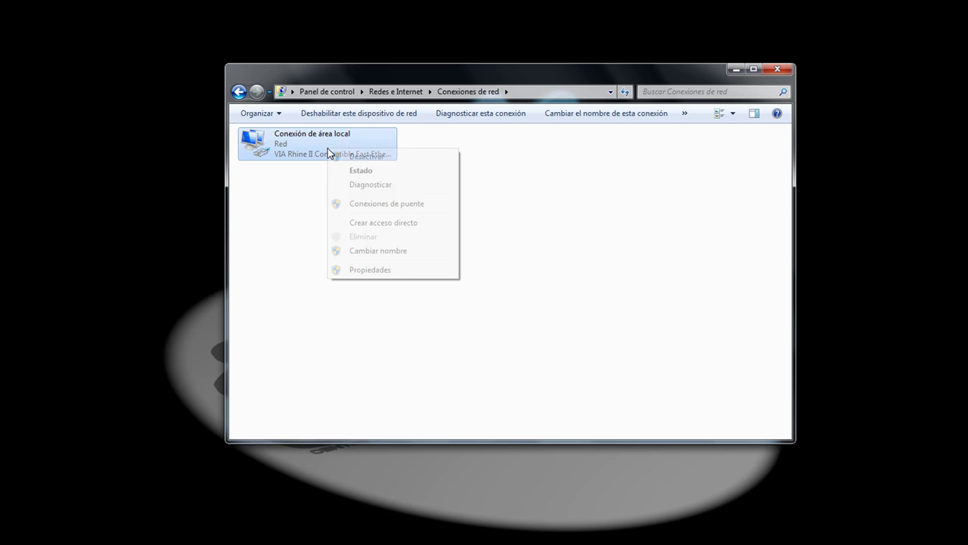
pyautogui.click(380, 270)
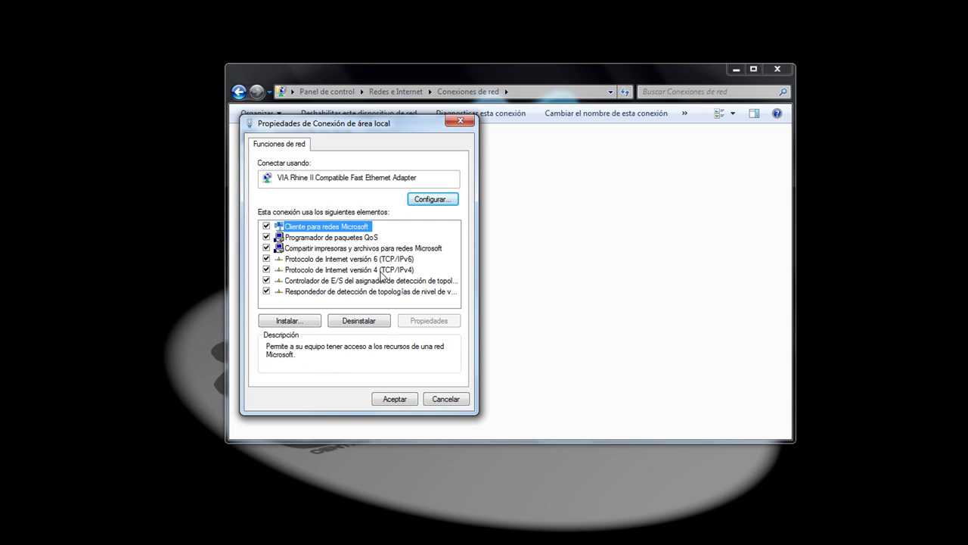
pyautogui.click(380, 274)
pyautogui.click(413, 323)
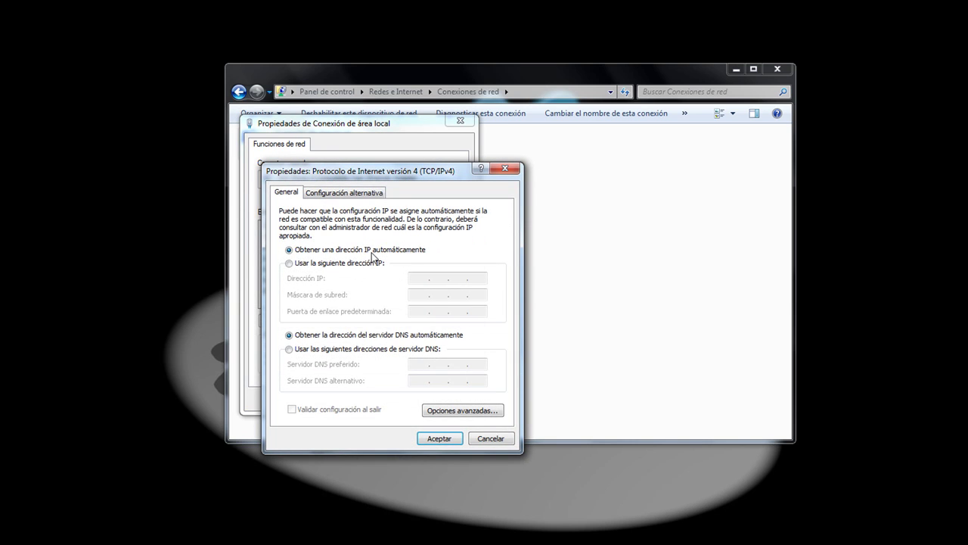
# Step: Assign a static IP address of 172.16.0.12 with subnet mask 255.255.0.0 and default gateway 172.16.0.1
pyautogui.click(289, 263)
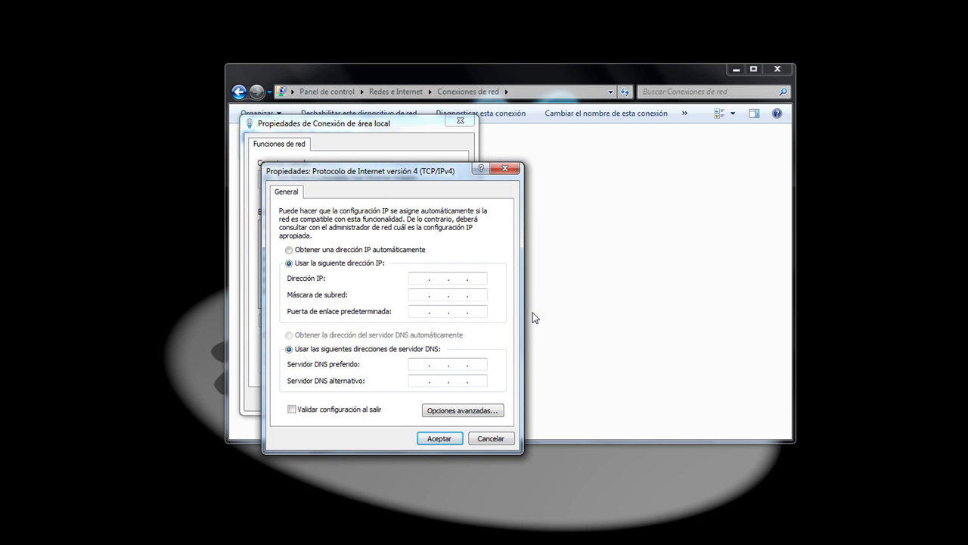
pyautogui.write('172.16.0.')
pyautogui.write('12')
pyautogui.press('Tab')
pyautogui.press('Tab')
pyautogui.write('172')
# Step: Set the preferred DNS server to 172.16.0.1, enable validation on exit, and apply the connection settings
pyautogui.click(419, 364)
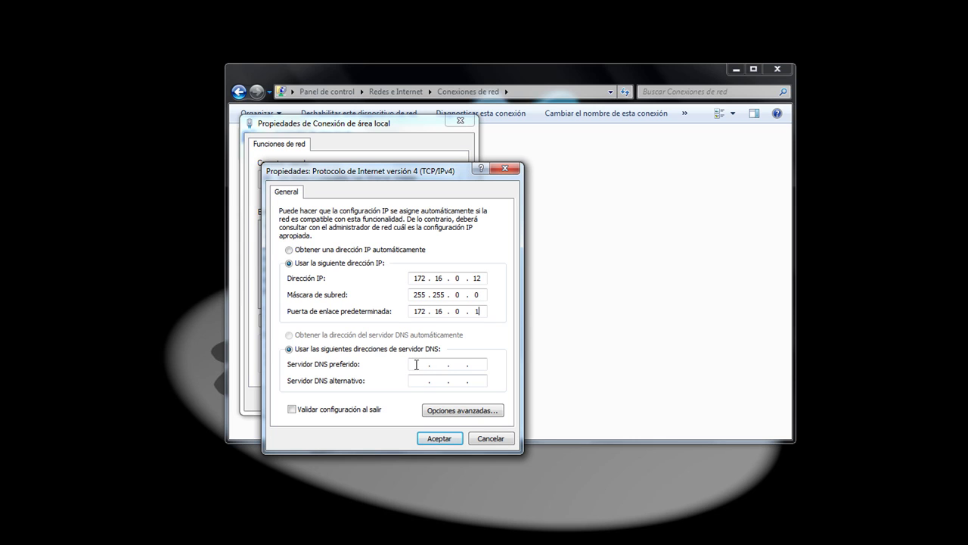
pyautogui.write('172 . 16 . 0 . 1')
pyautogui.click(292, 410)
pyautogui.click(440, 440)
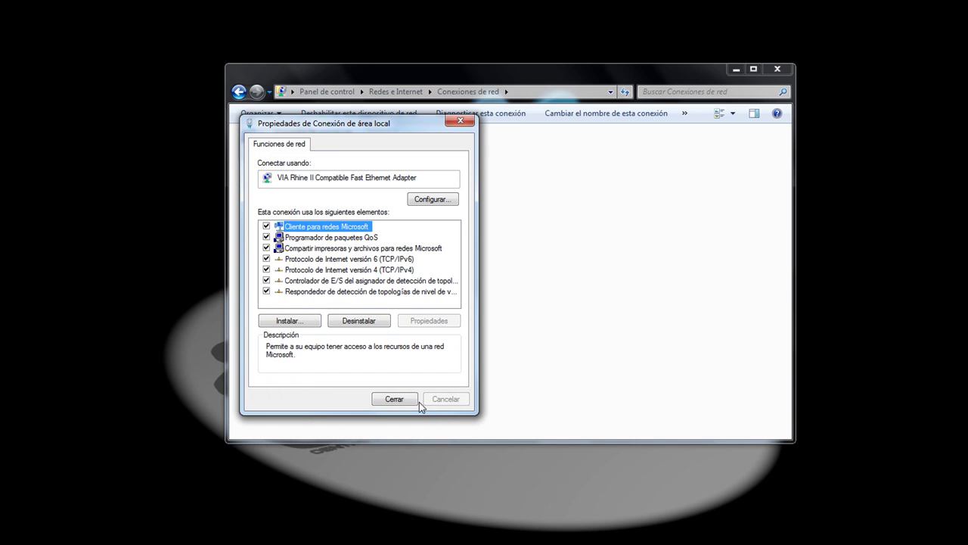
pyautogui.click(395, 399)
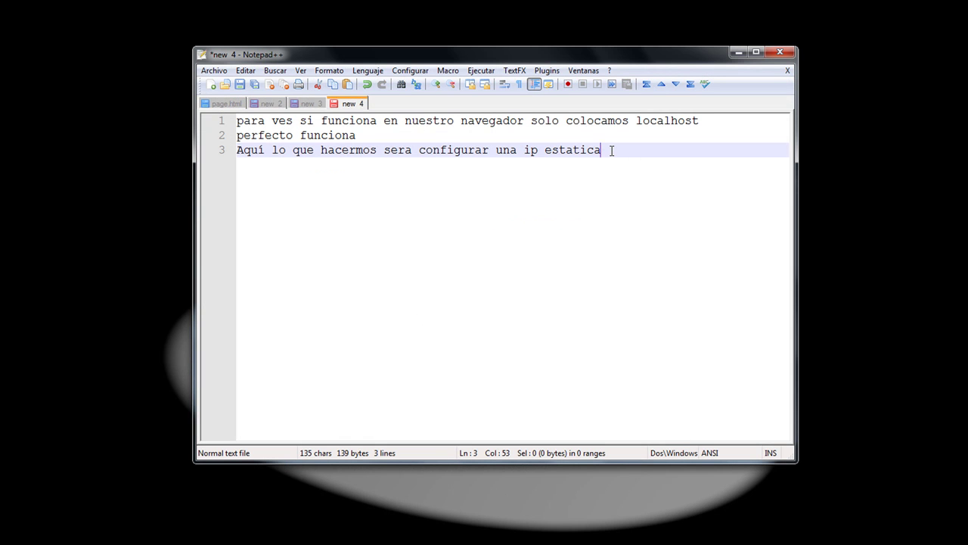
# Step: In Notepad++, add the line "esperamos a que tome efecto la nueva configuración para ello debemos ir", closing the network diagnostics window
pyautogui.press('Return')
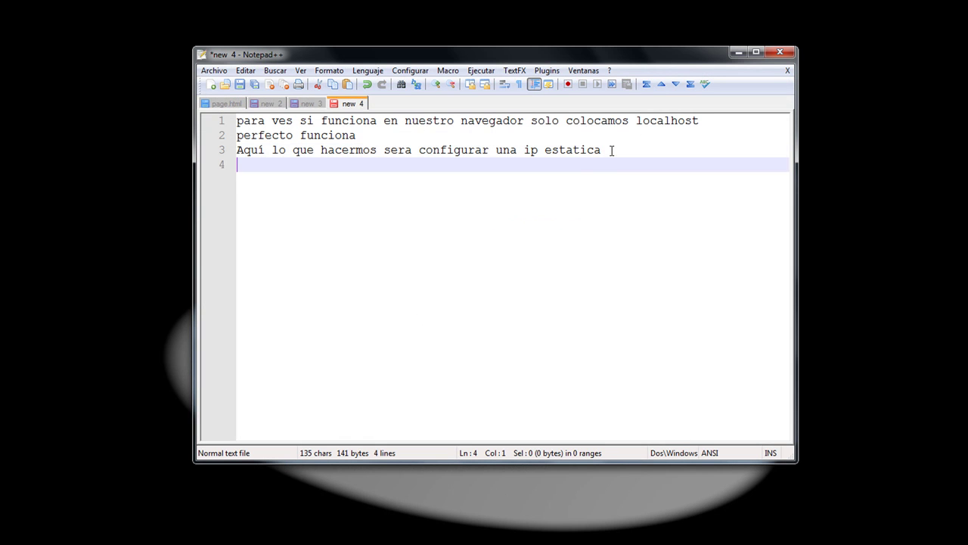
pyautogui.write('esperamos a que')
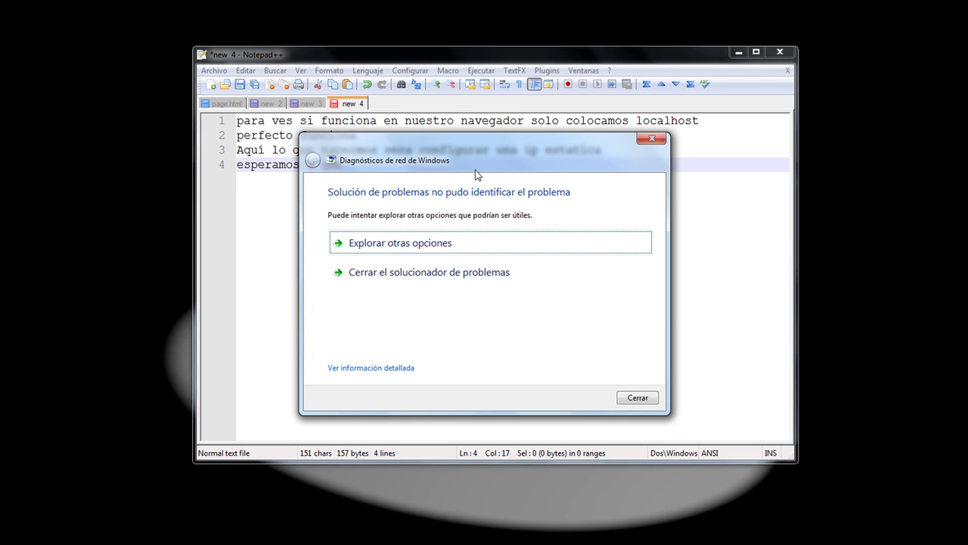
pyautogui.click(636, 401)
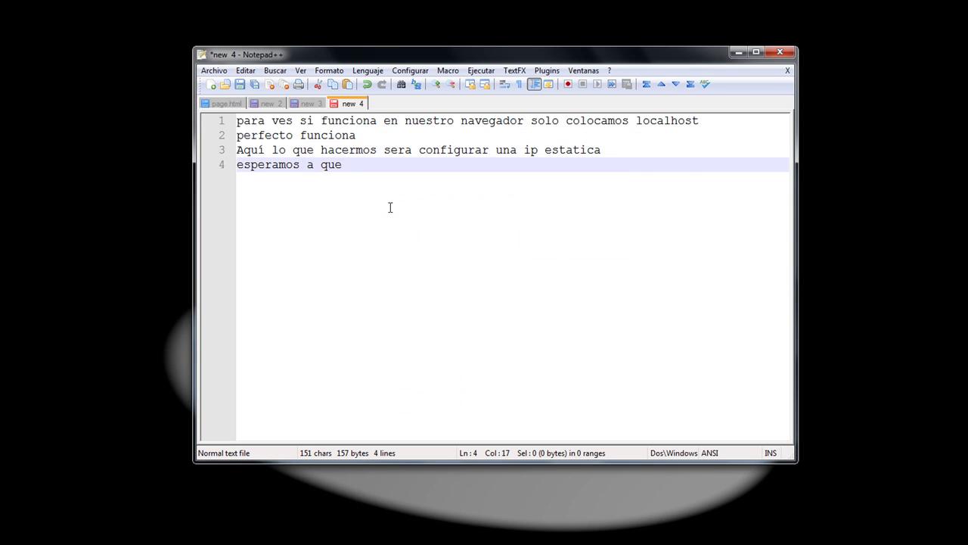
pyautogui.write('tome efecto la ')
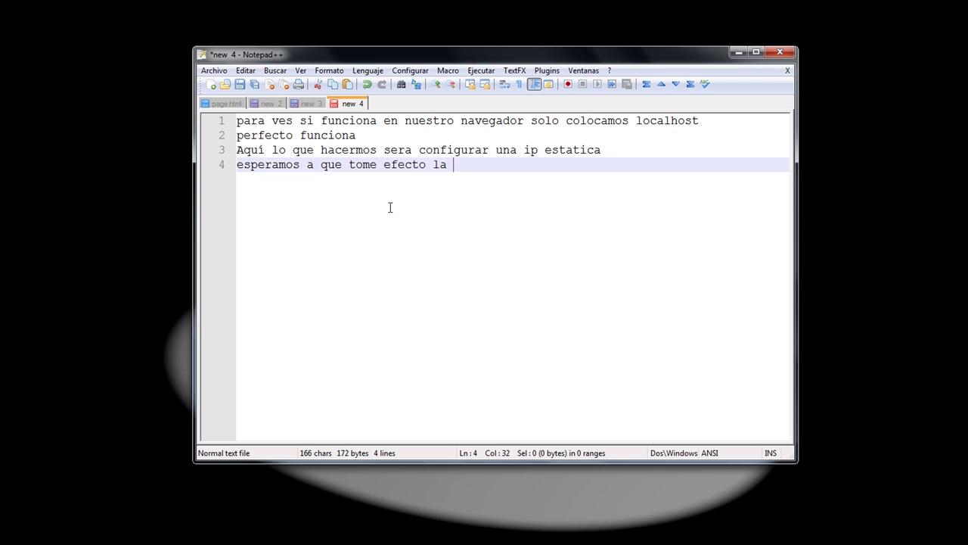
pyautogui.write('nueva confi')
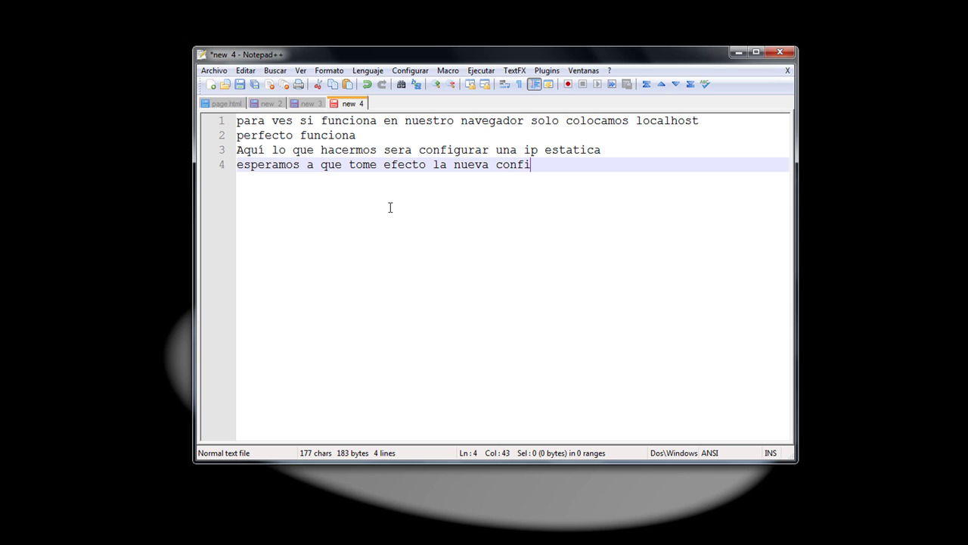
pyautogui.write('guración para ello ')
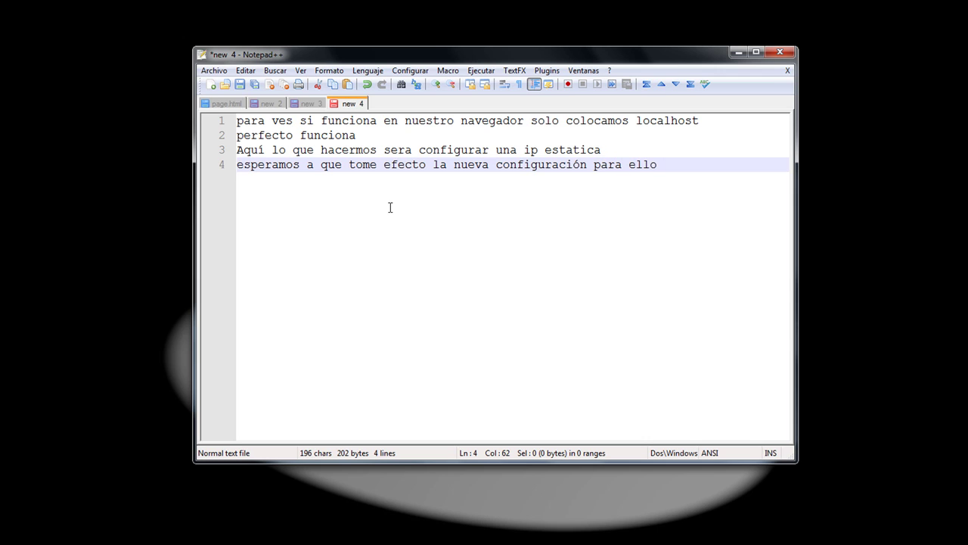
pyautogui.write('debemos ir')
pyautogui.press('Return')
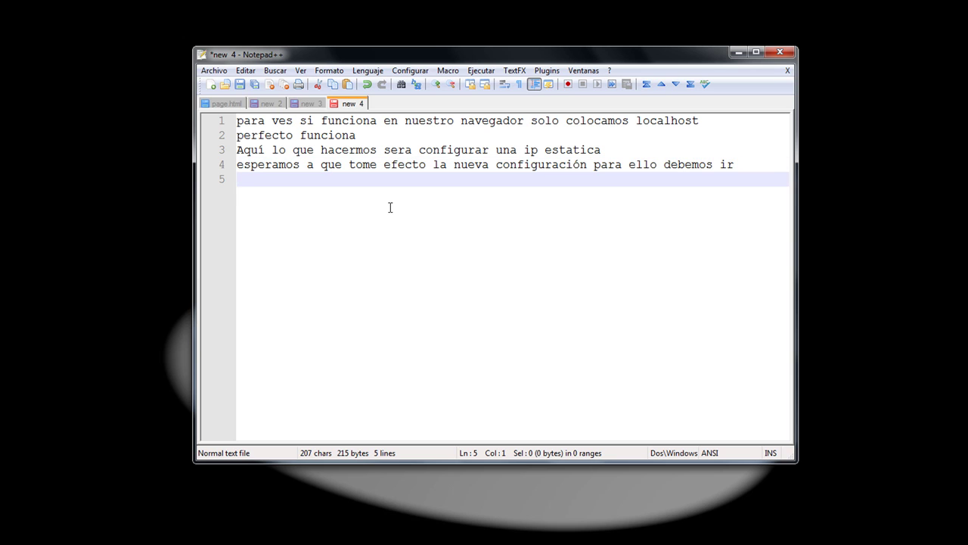
# Step: Write "y ver como se muestra" on the new last line of the notes and minimize the editor
pyautogui.write('y ver como s')
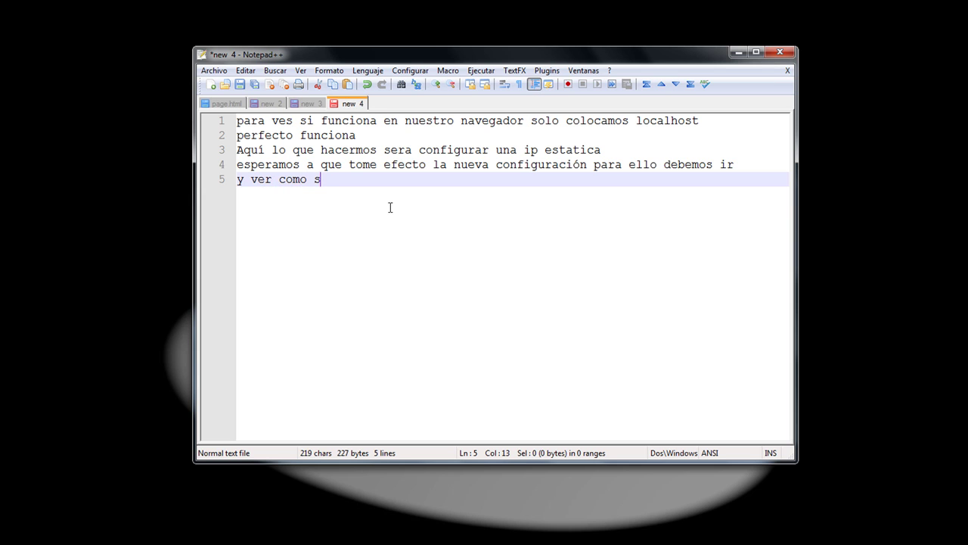
pyautogui.write('e muestra')
pyautogui.click(738, 51)
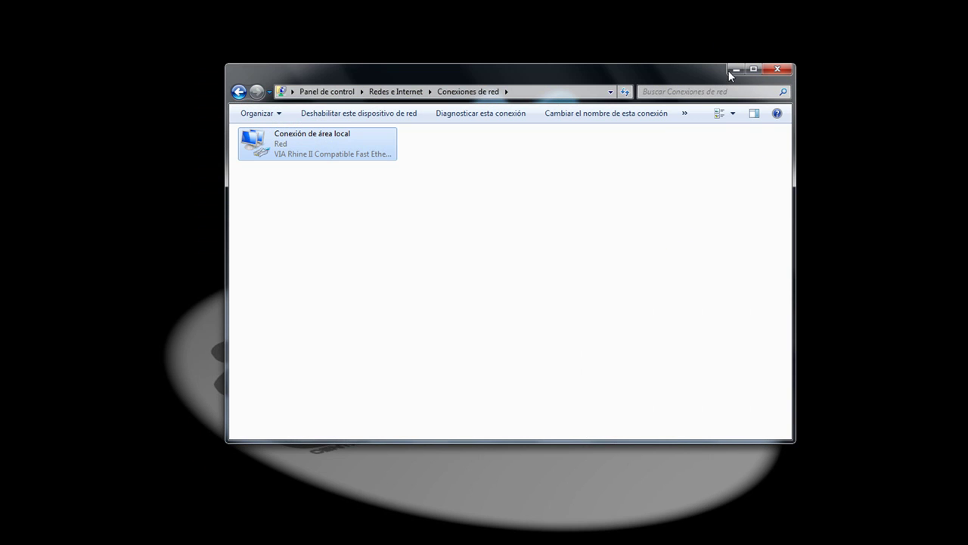
# Step: Reopen the Network and Sharing Center and examine the IPv4 address, gateway and DNS server in the local area connection's details
pyautogui.click(777, 69)
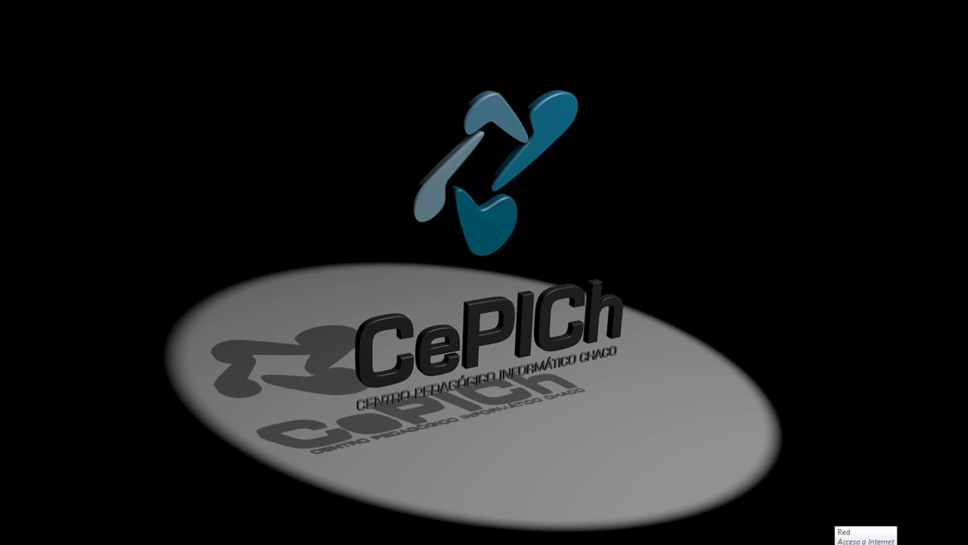
pyautogui.click(853, 542)
pyautogui.click(822, 525)
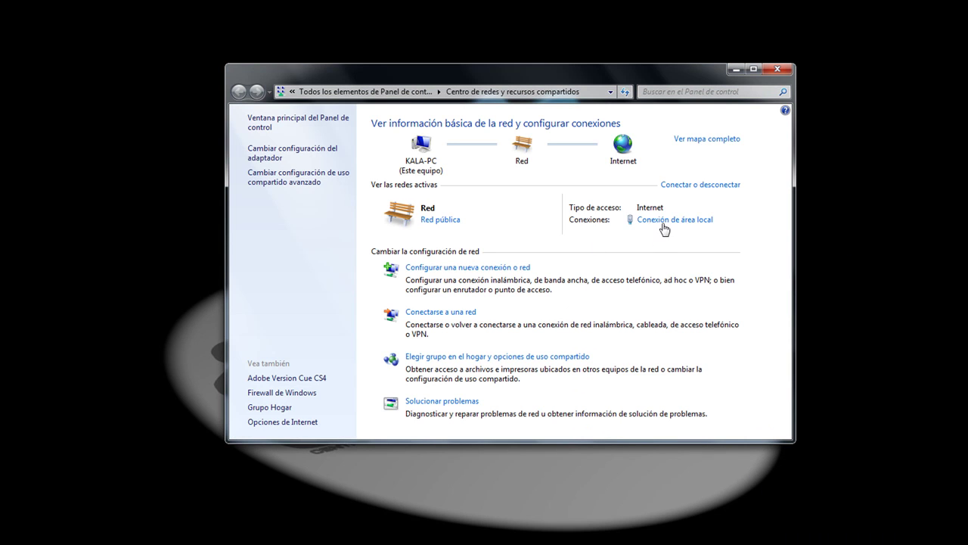
pyautogui.click(664, 222)
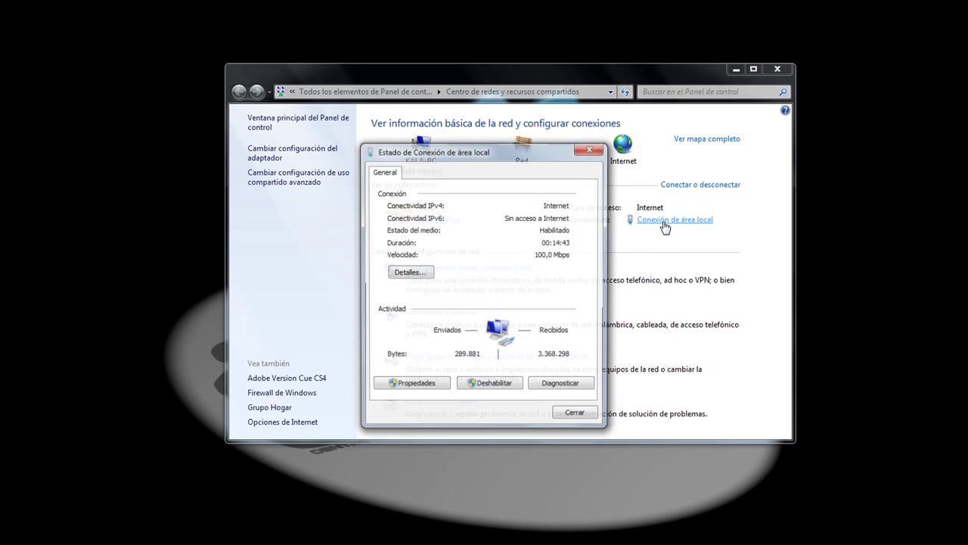
pyautogui.click(414, 272)
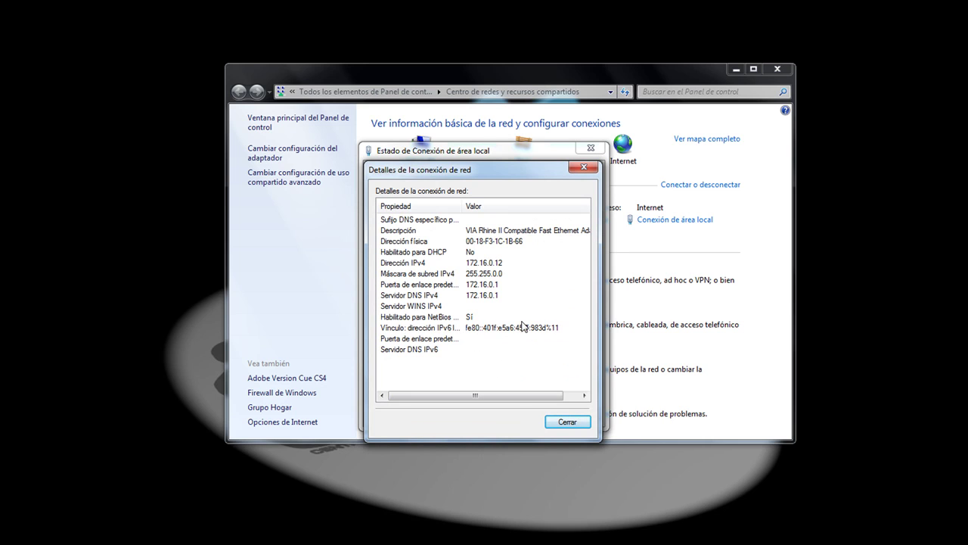
pyautogui.click(480, 265)
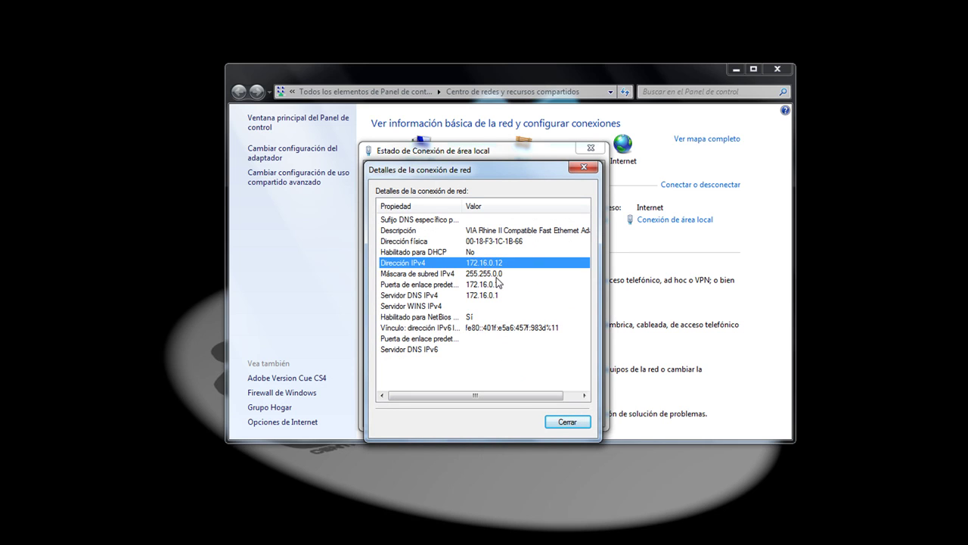
pyautogui.click(493, 285)
pyautogui.click(492, 296)
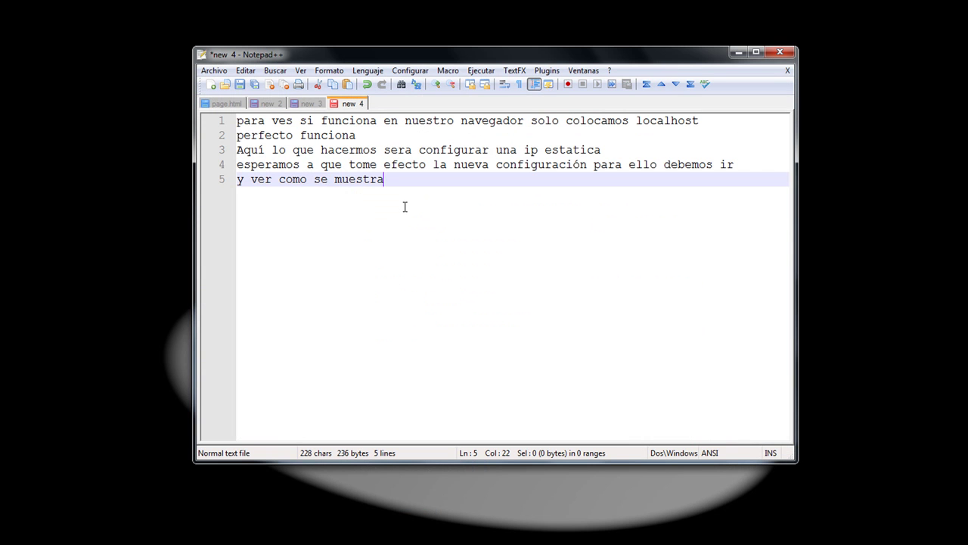
# Step: In Notepad++, delete all the note text from the new 4 document
pyautogui.press('Return')
pyautogui.press('Return')
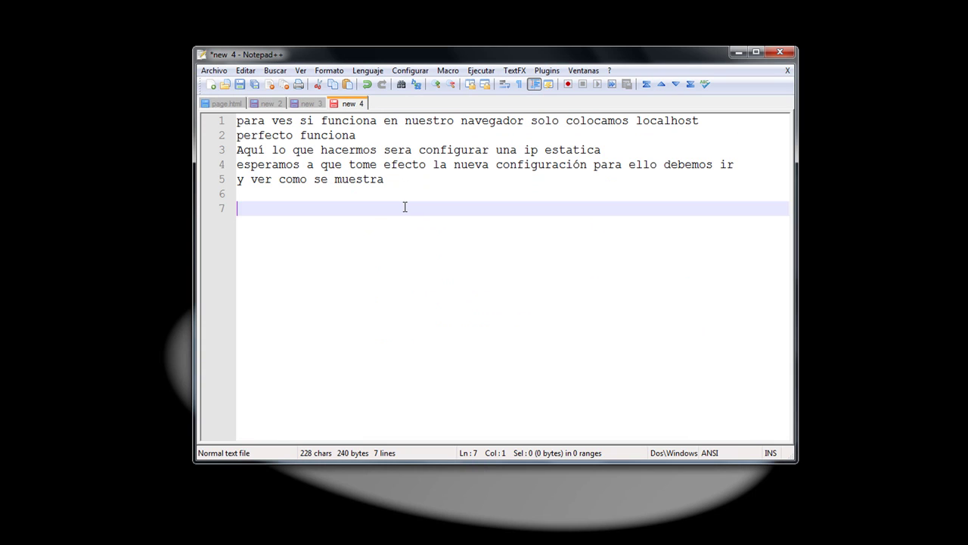
pyautogui.moveTo(405, 206); pyautogui.dragTo(239, 120)
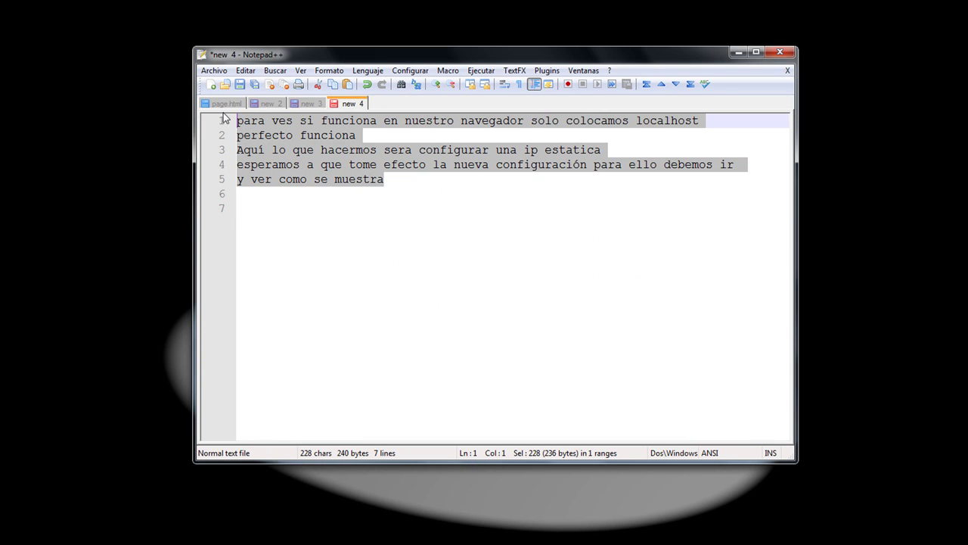
pyautogui.press('Delete')
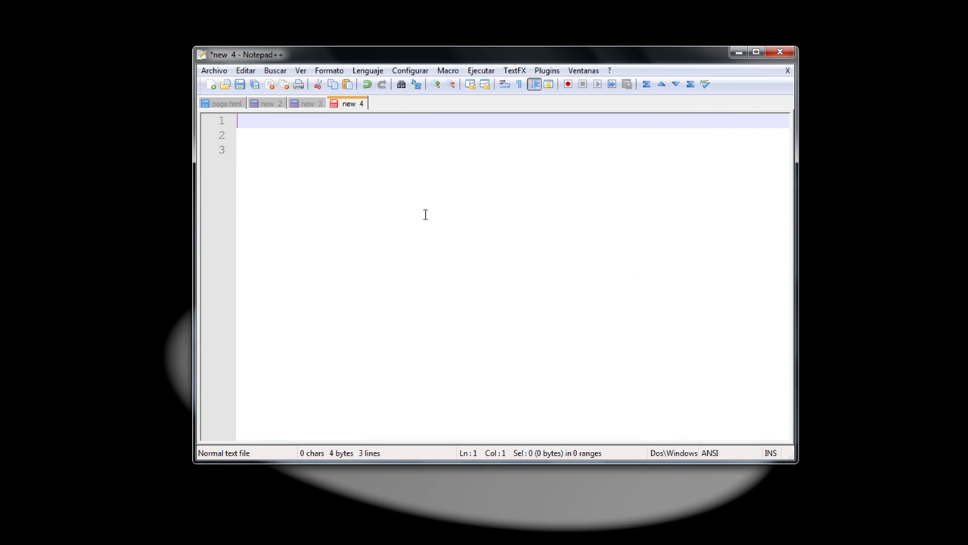
# Step: Write "la configuración ya esta hecha, ahora debemos dirigirnos al servidor" on the first line of the notes
pyautogui.write('la configu')
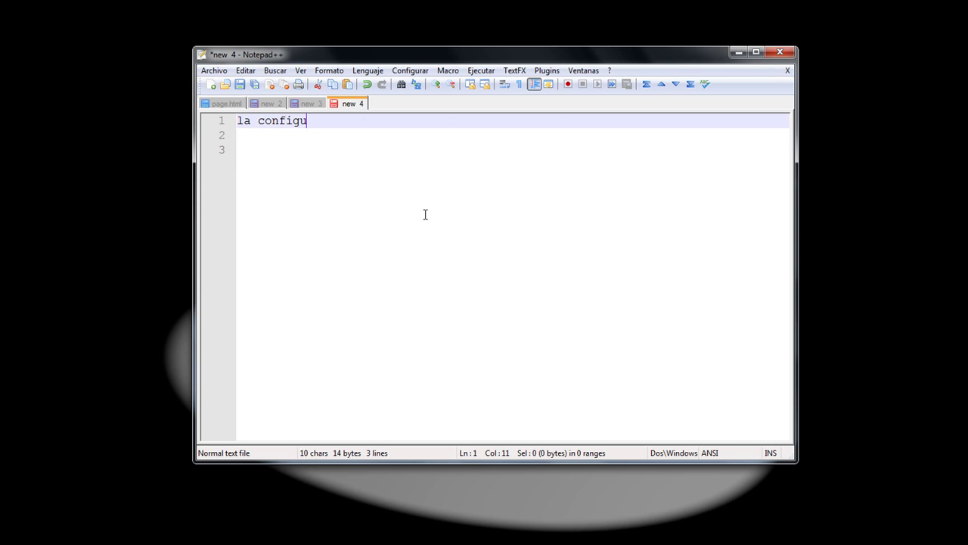
pyautogui.write('racion')
pyautogui.press('BackSpace')
pyautogui.press('BackSpace')
pyautogui.write('ón ya esta ')
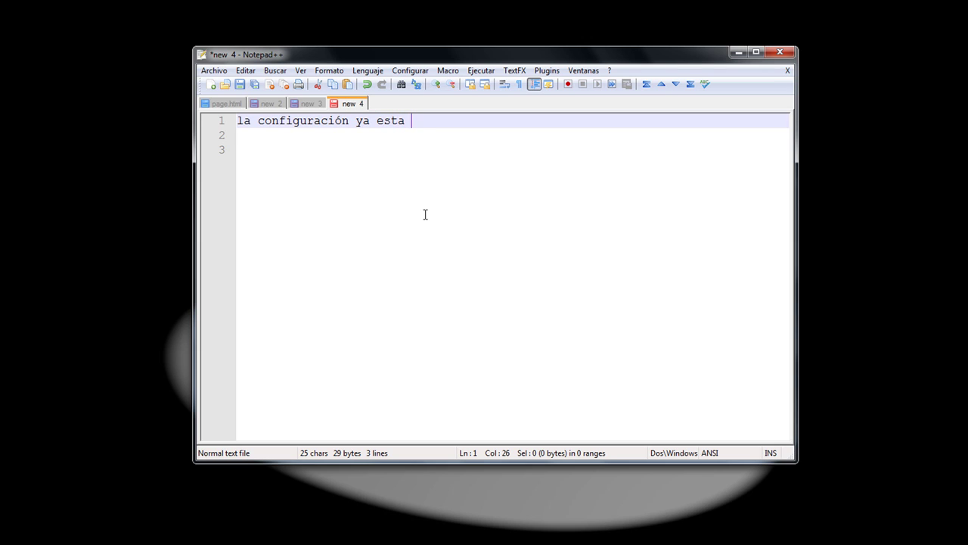
pyautogui.write('hecha, ahora ')
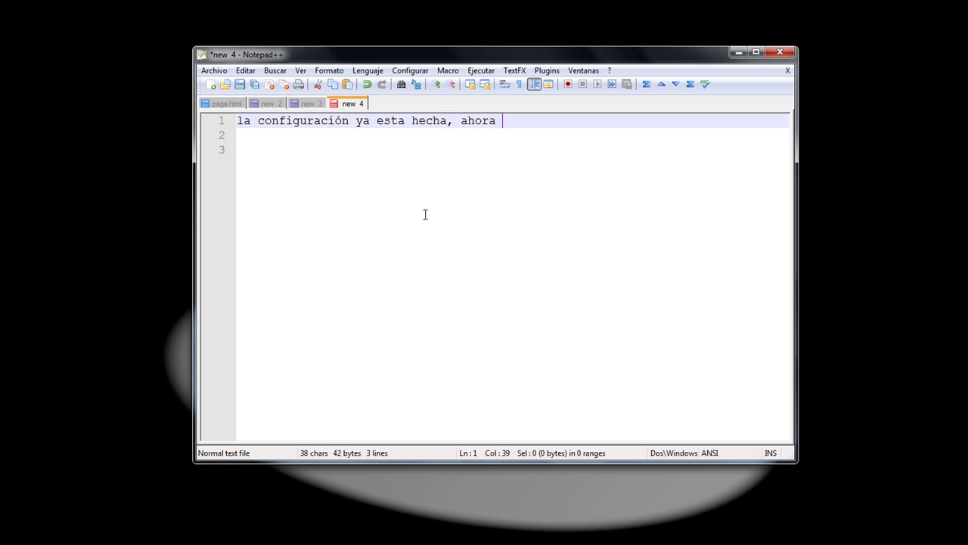
pyautogui.write('debemos dir')
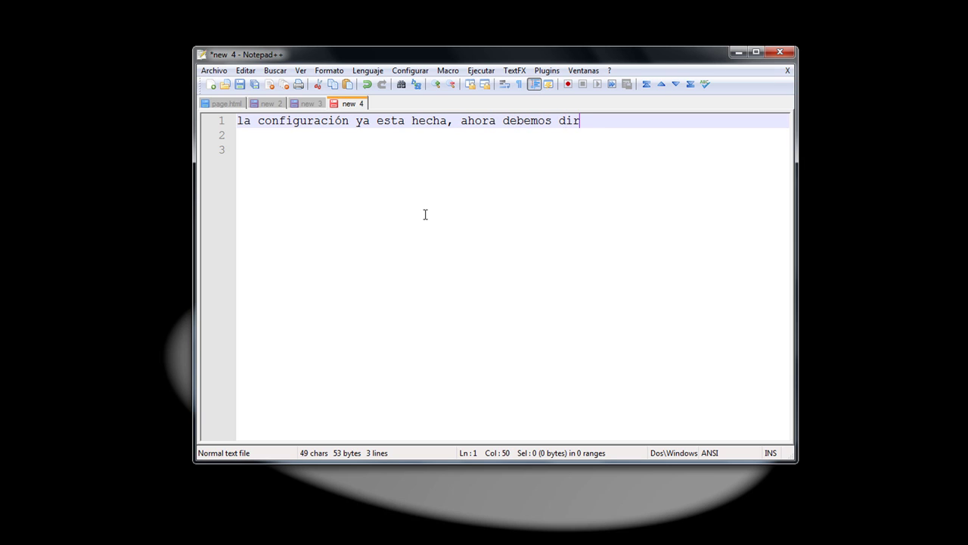
pyautogui.write('igirnos al servidor')
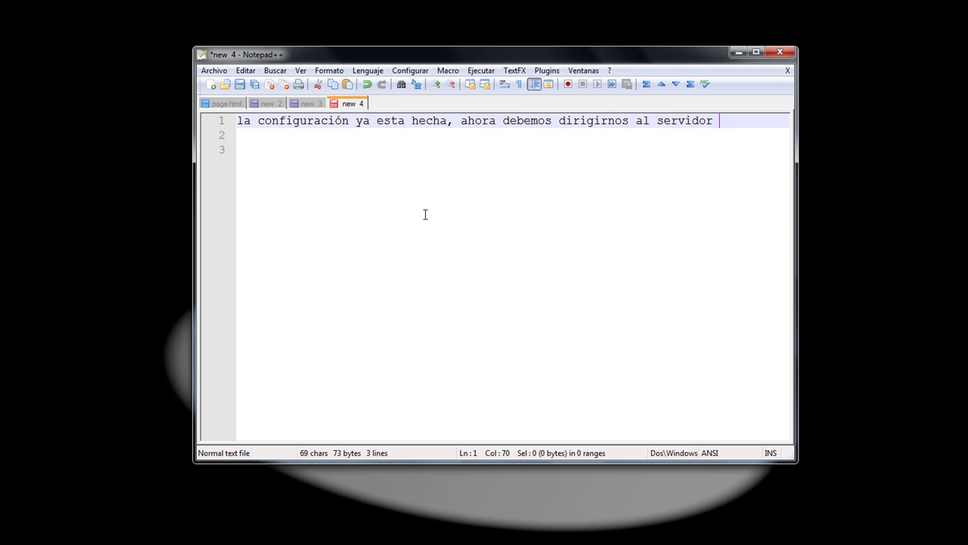
# Step: Start a second line in the notes with the server name "TopSchool"
pyautogui.press('Return')
pyautogui.write('to')
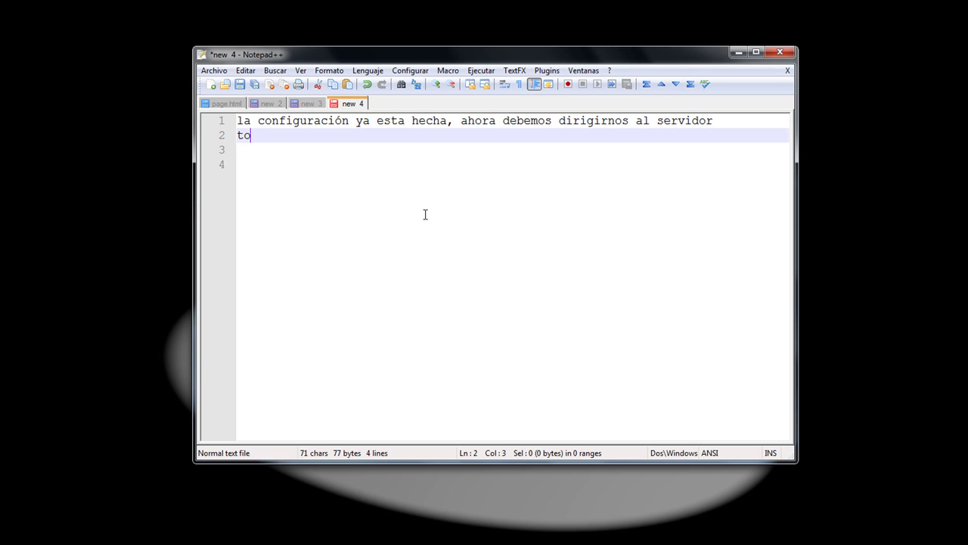
pyautogui.press('BackSpace')
pyautogui.press('BackSpace')
pyautogui.write('TopSchoool y')
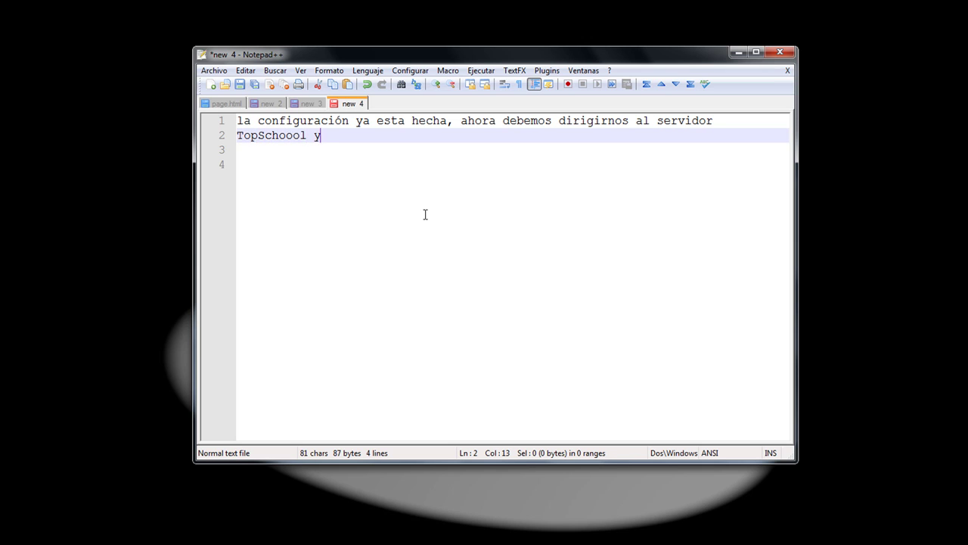
pyautogui.press('BackSpace')
pyautogui.press('BackSpace')
pyautogui.press('BackSpace')
pyautogui.press('BackSpace')
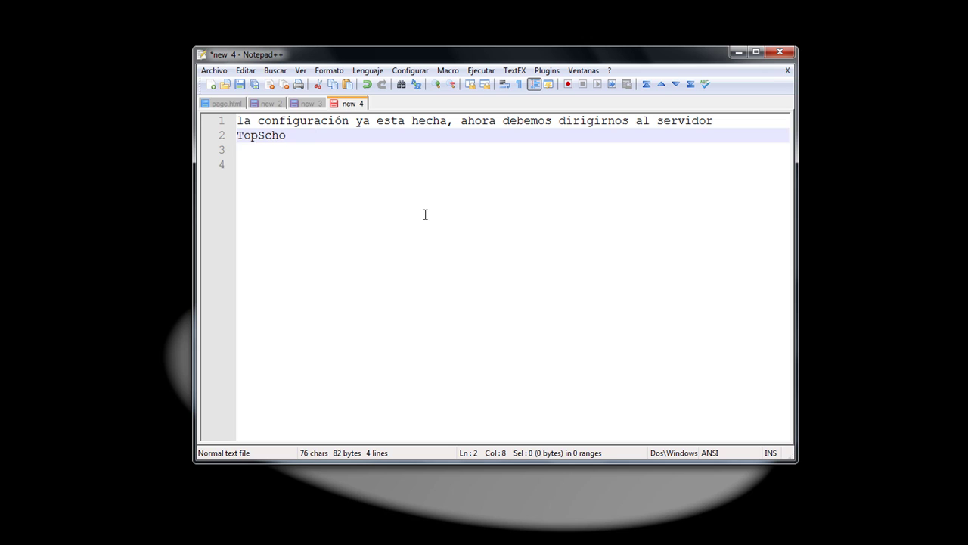
pyautogui.write('ol')
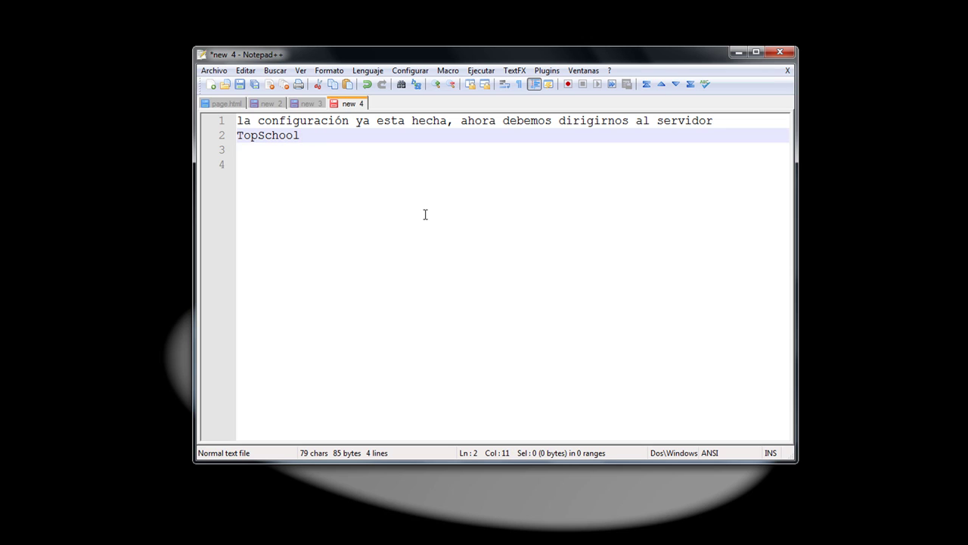
# Step: Continue the second line with "y lo siguiente se realizara todo desde allí, para ello"
pyautogui.write(' y lo siguiente se ')
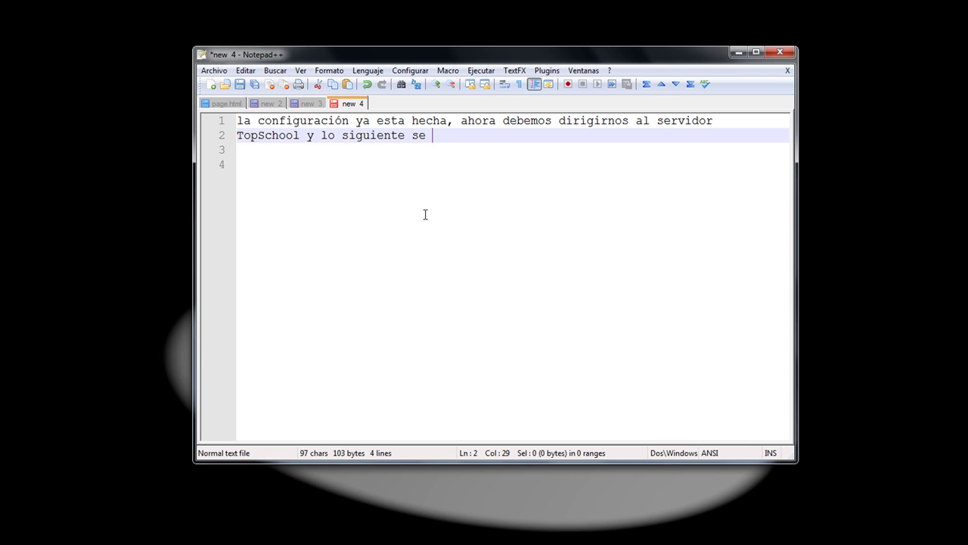
pyautogui.write('realizara ')
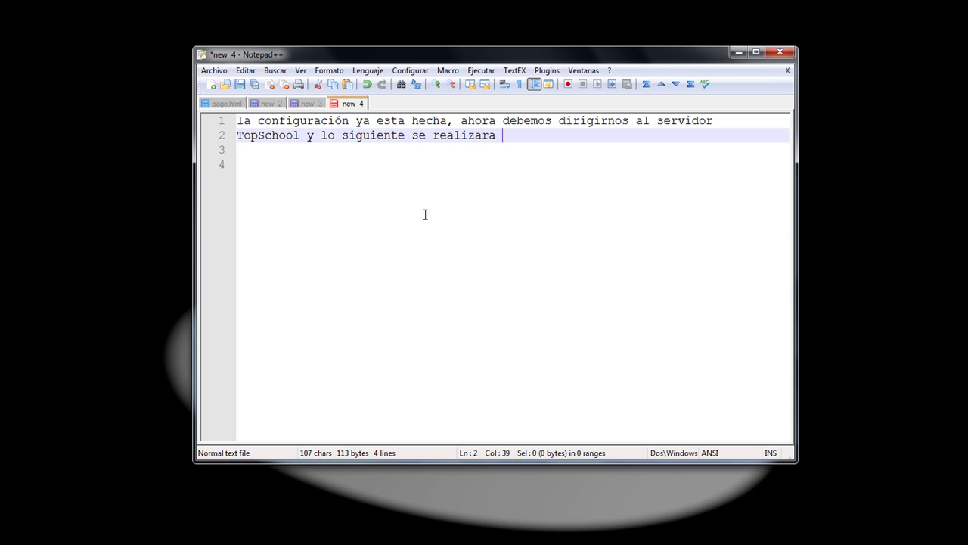
pyautogui.write('todo desde all')
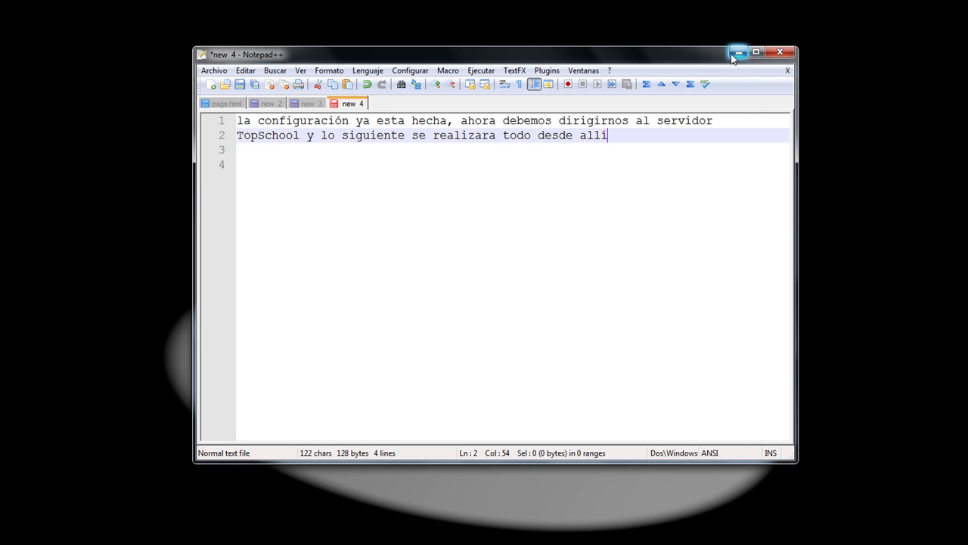
pyautogui.write('í,')
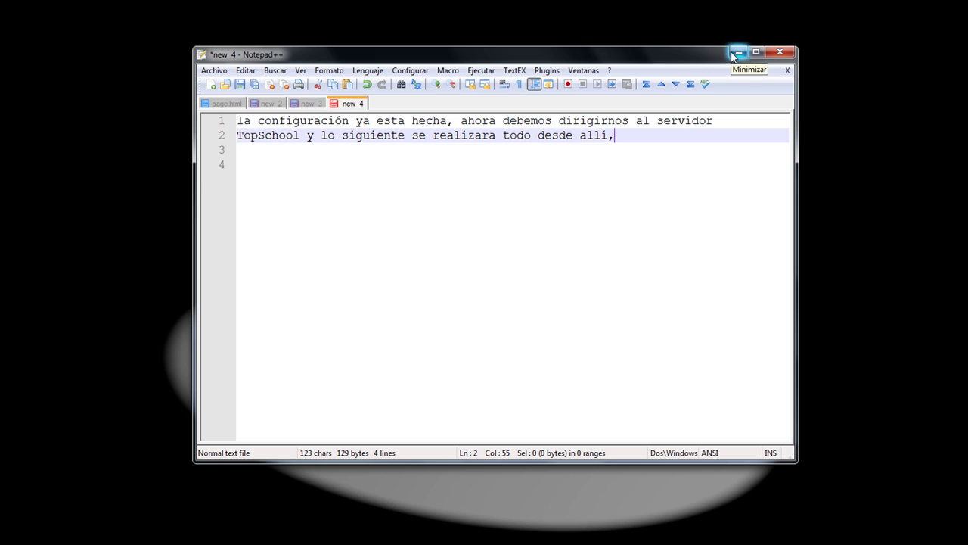
pyautogui.write(' para ello')
# Step: Write "realizamos lo siguiente...." on the third line, leaving only one empty line below it
pyautogui.press('Return')
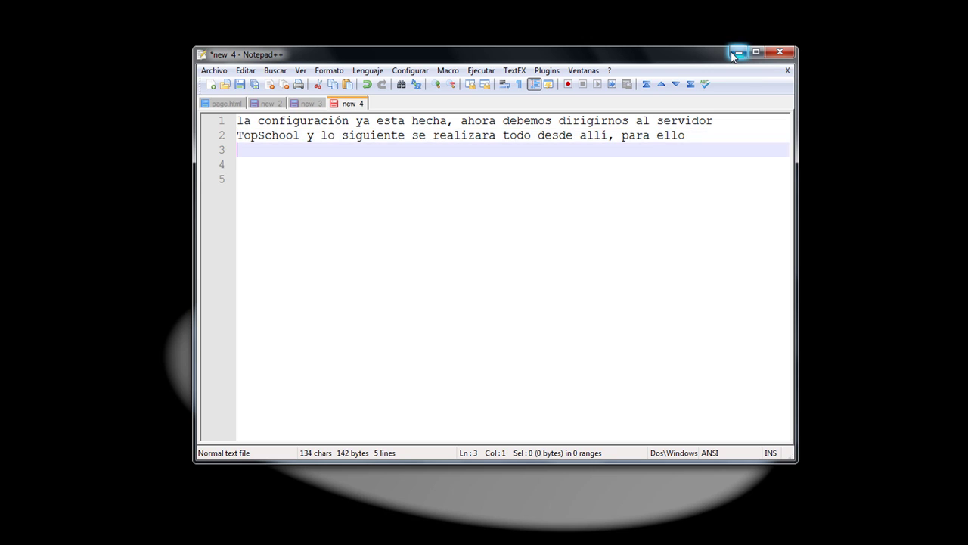
pyautogui.write('realizamos lo')
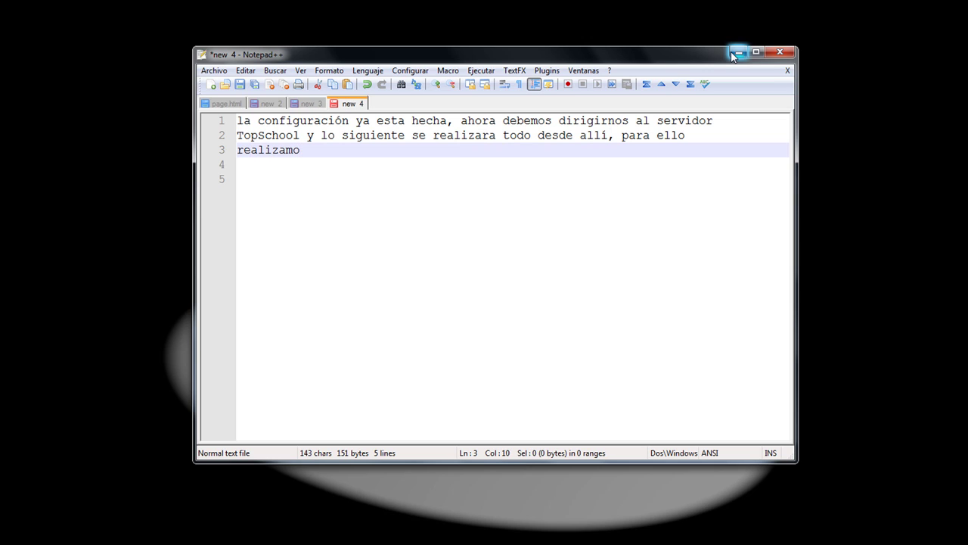
pyautogui.write('siguiente....')
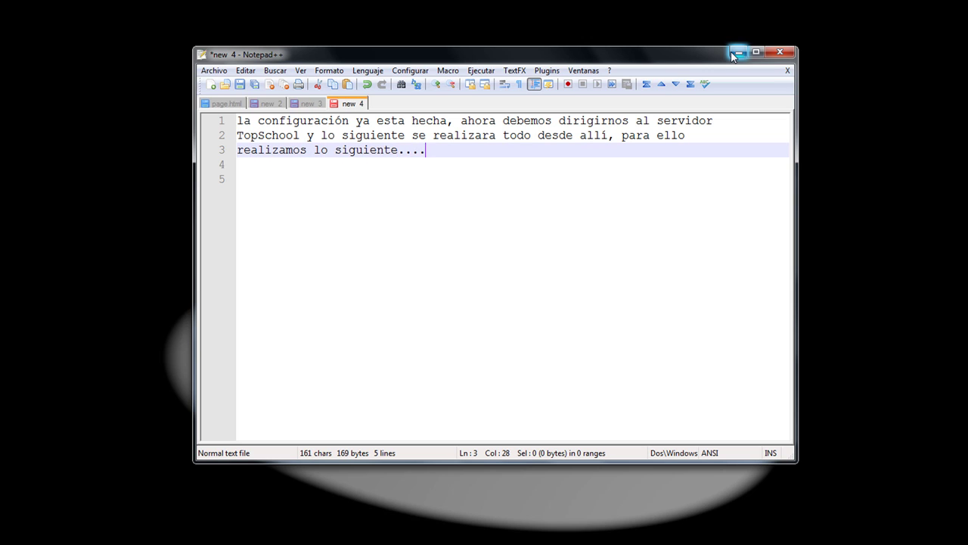
pyautogui.press('Return')
pyautogui.press('Delete')
pyautogui.press('Delete')
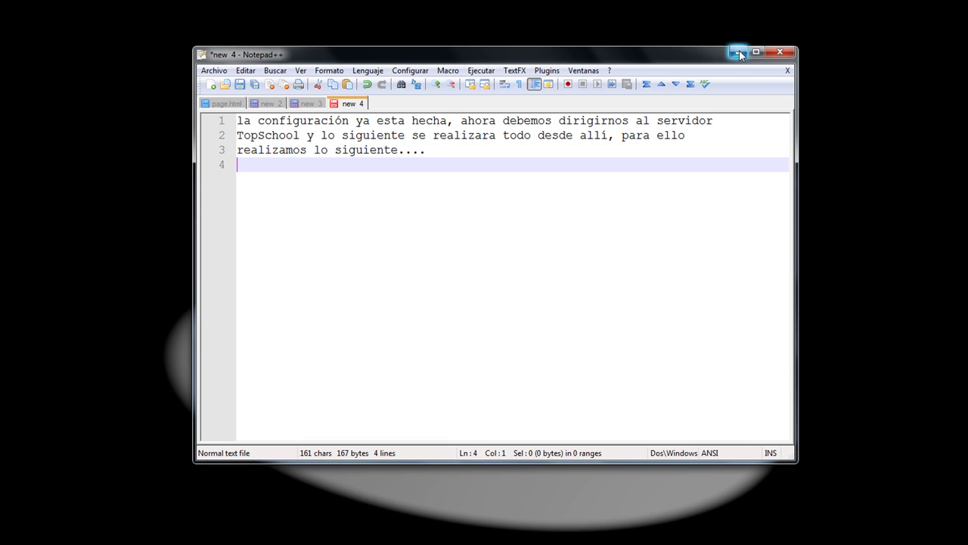
# Step: Minimize the editor and close the connection details, connection status and Network and Sharing Center windows
pyautogui.click(740, 51)
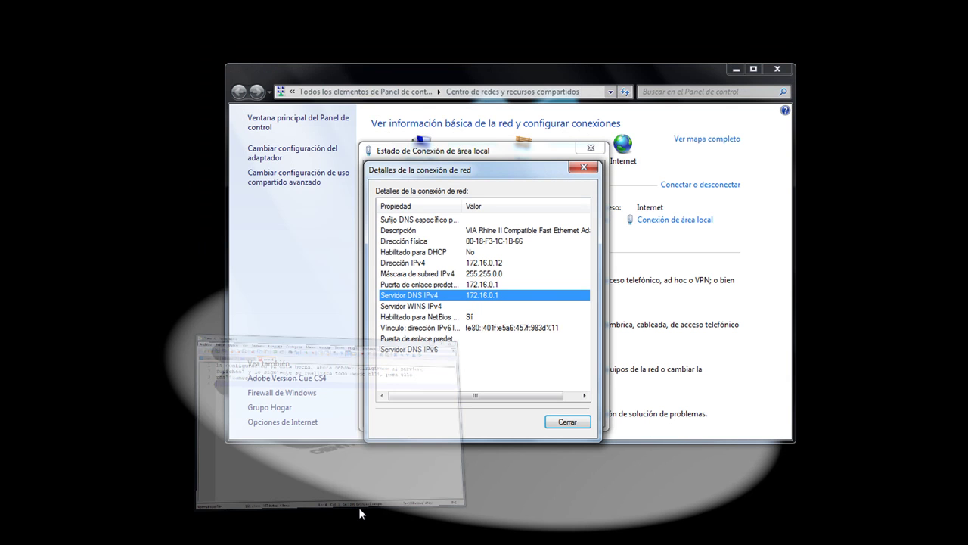
pyautogui.click(566, 421)
pyautogui.click(576, 415)
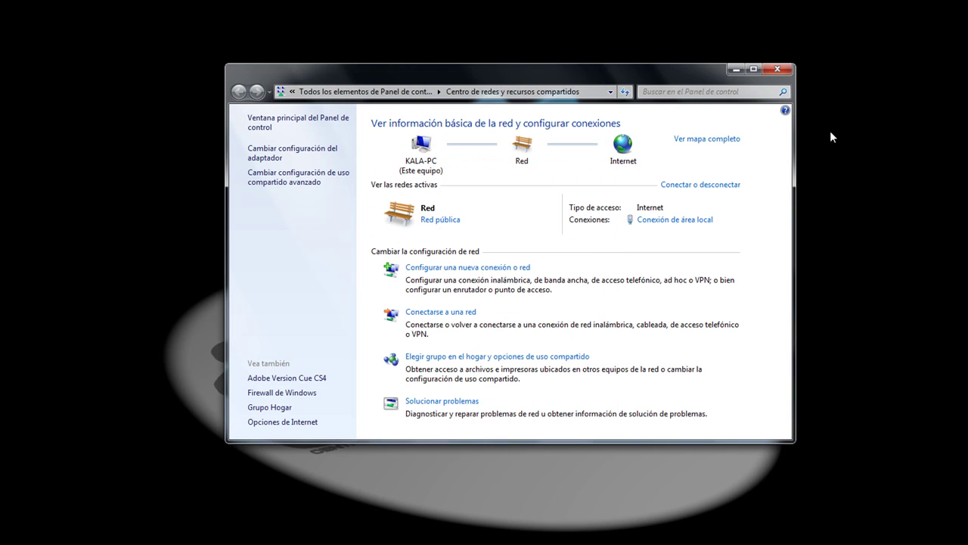
pyautogui.click(777, 69)
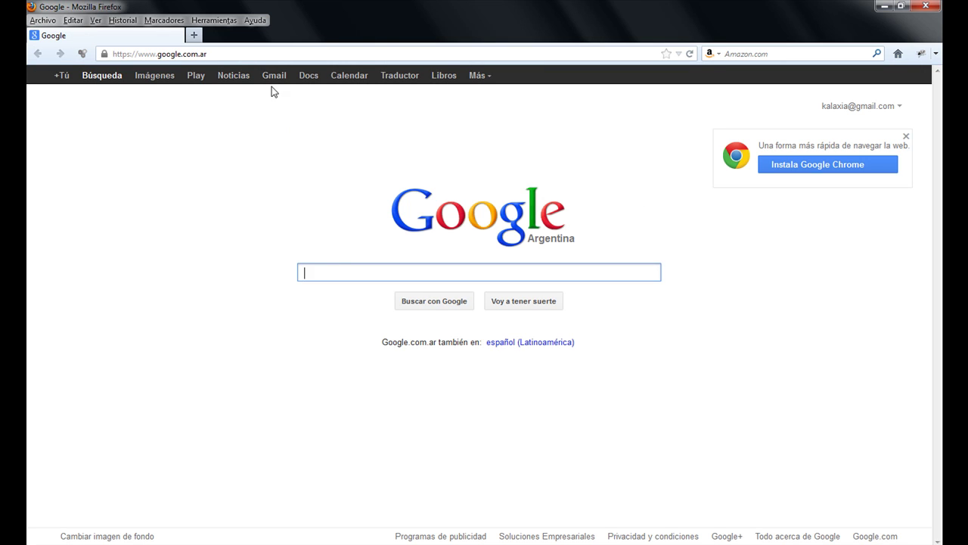
# Step: In a new Firefox tab, go to 172.16.0.10 and open Administración de Servicios on the TopSchool page
pyautogui.hotkey('ctrl', 't')
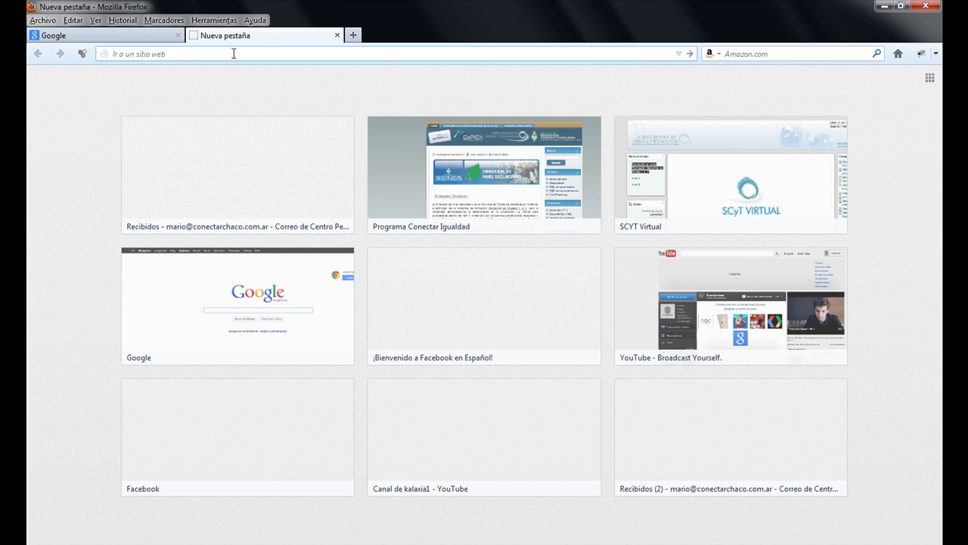
pyautogui.write('172.16.0.10/')
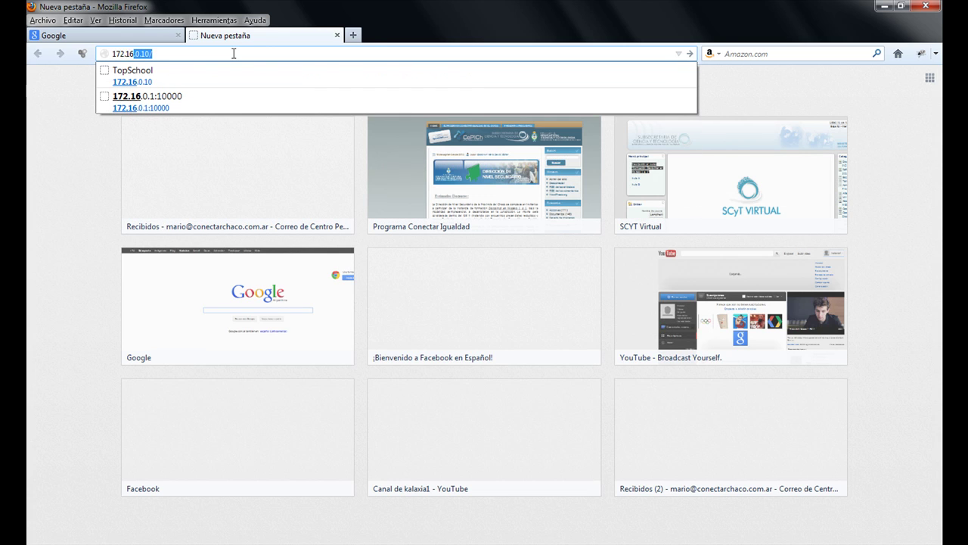
pyautogui.press('Return')
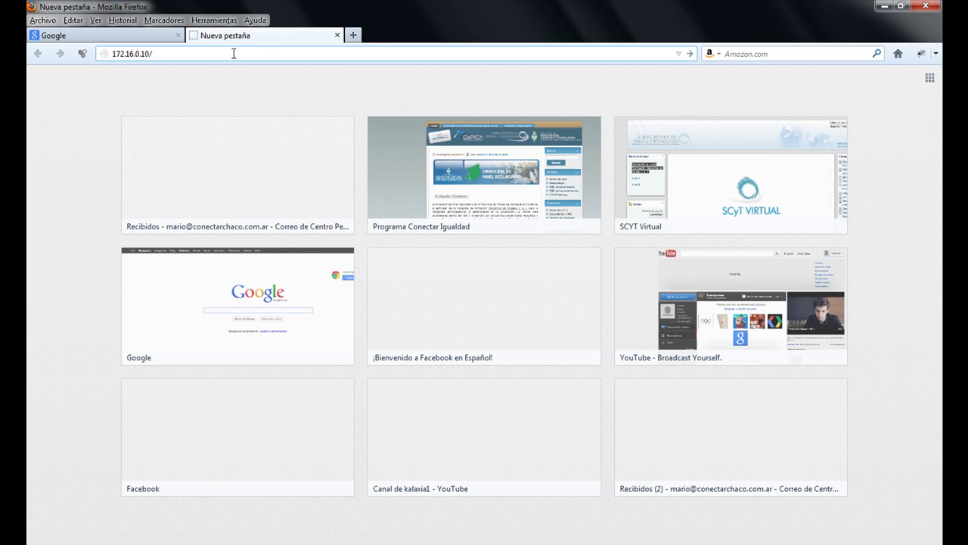
pyautogui.press('Return')
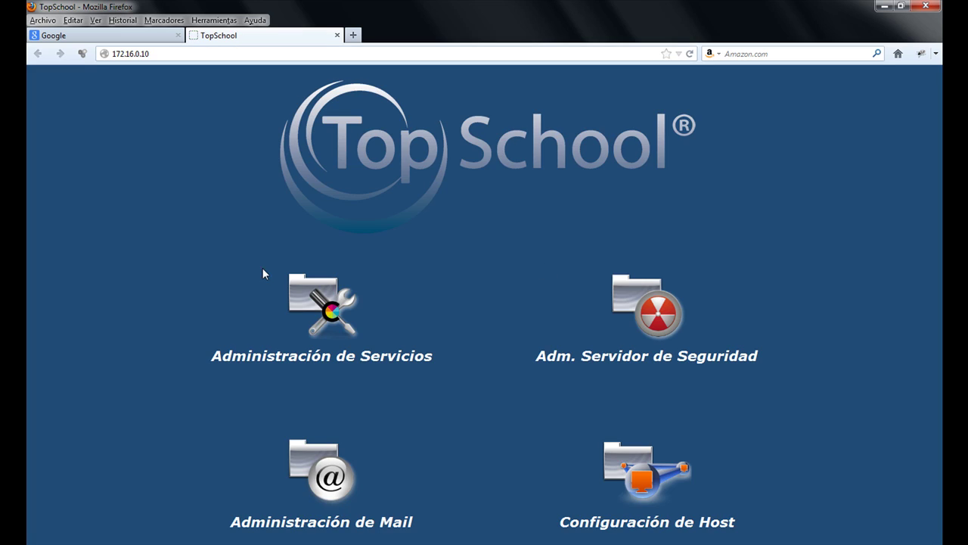
pyautogui.click(310, 288)
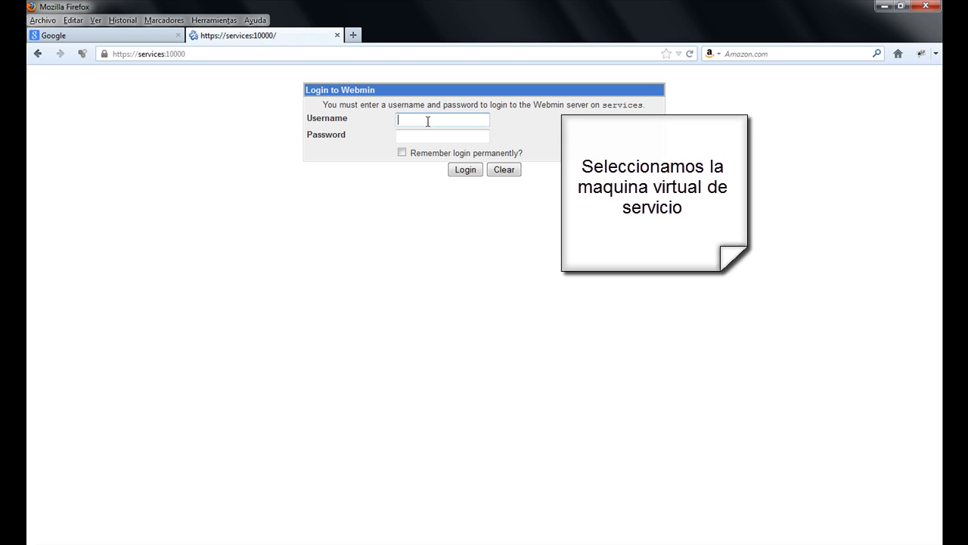
# Step: Log in to Webmin as topadmin with the account password and dismiss the offer to remember the password
pyautogui.click(428, 121)
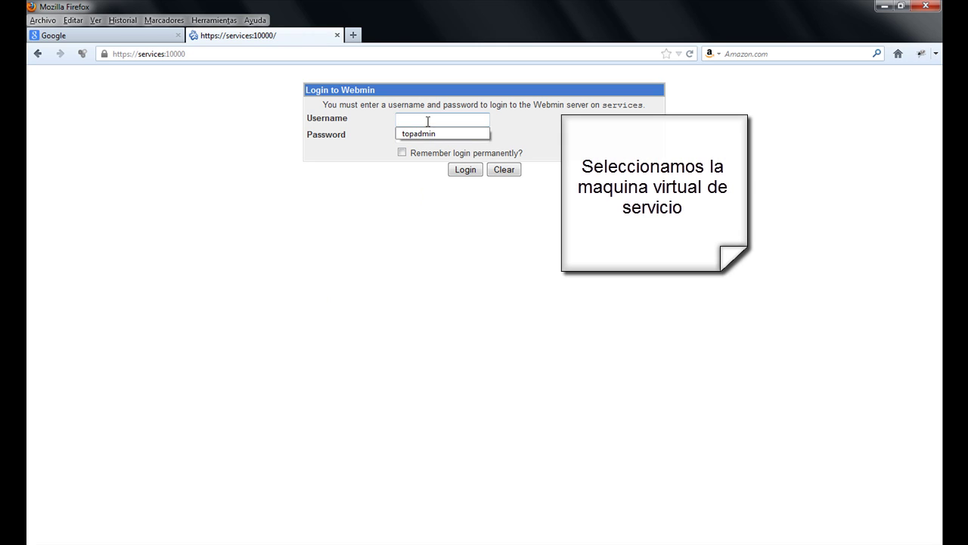
pyautogui.click(427, 131)
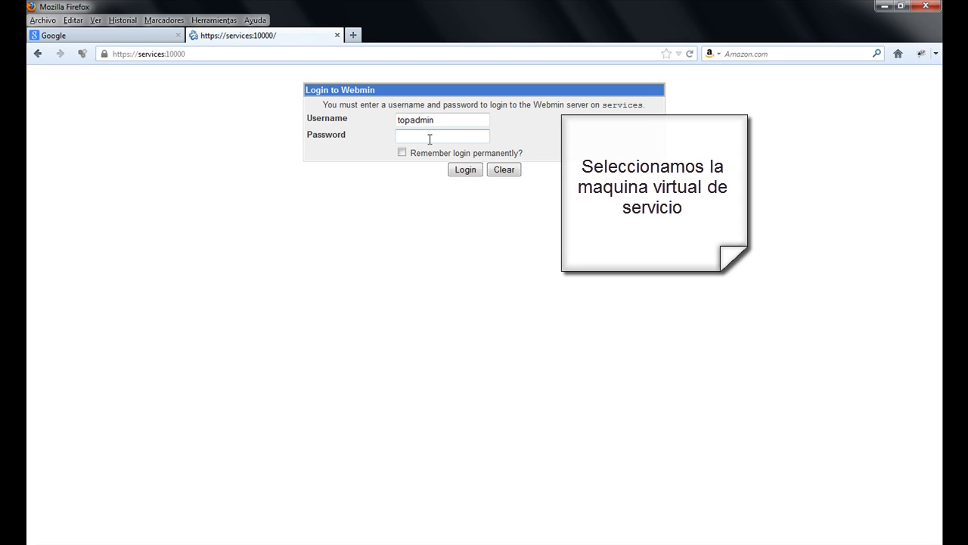
pyautogui.write('••••••••')
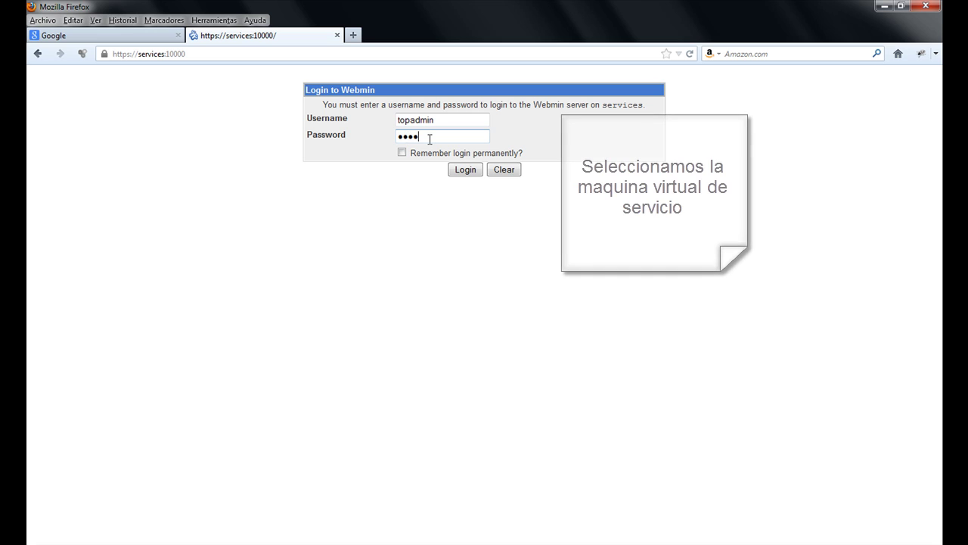
pyautogui.write('•••')
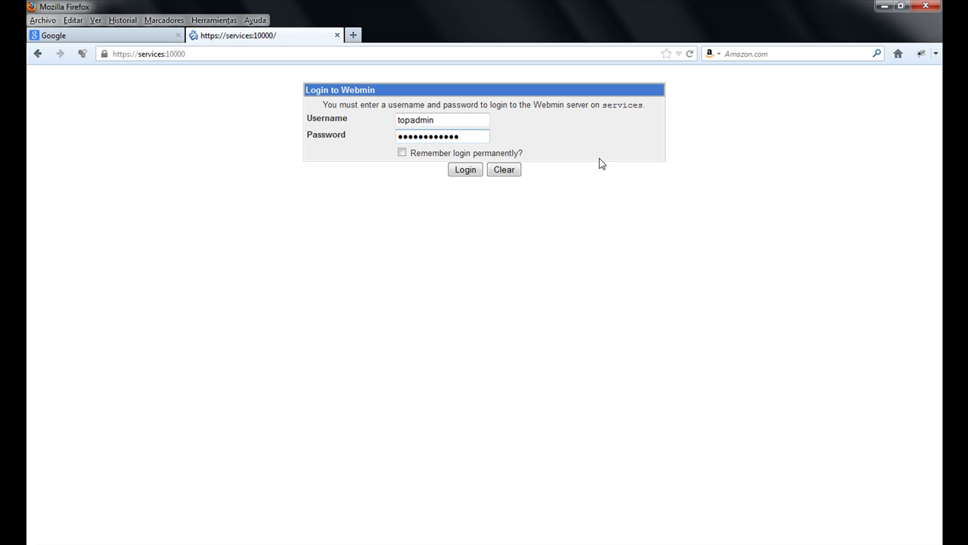
pyautogui.click(460, 171)
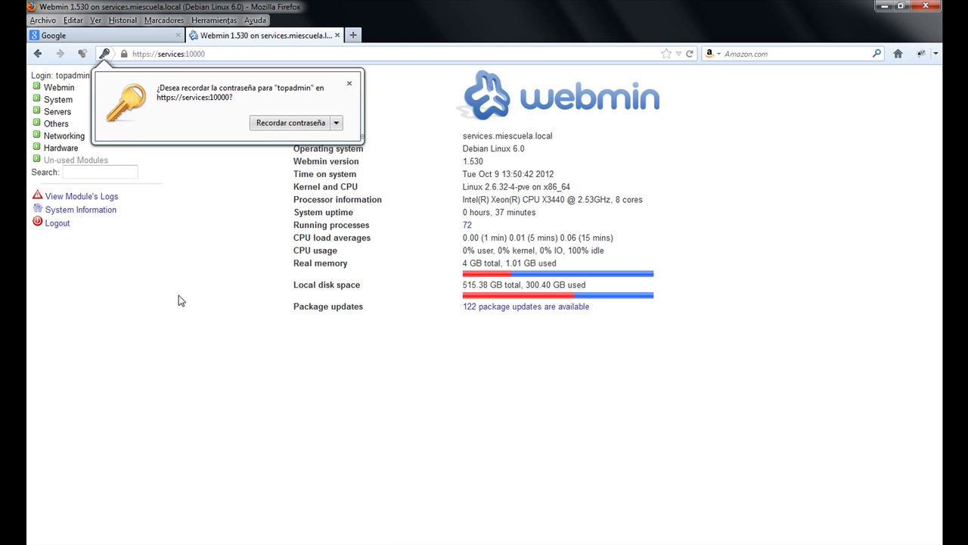
pyautogui.click(350, 84)
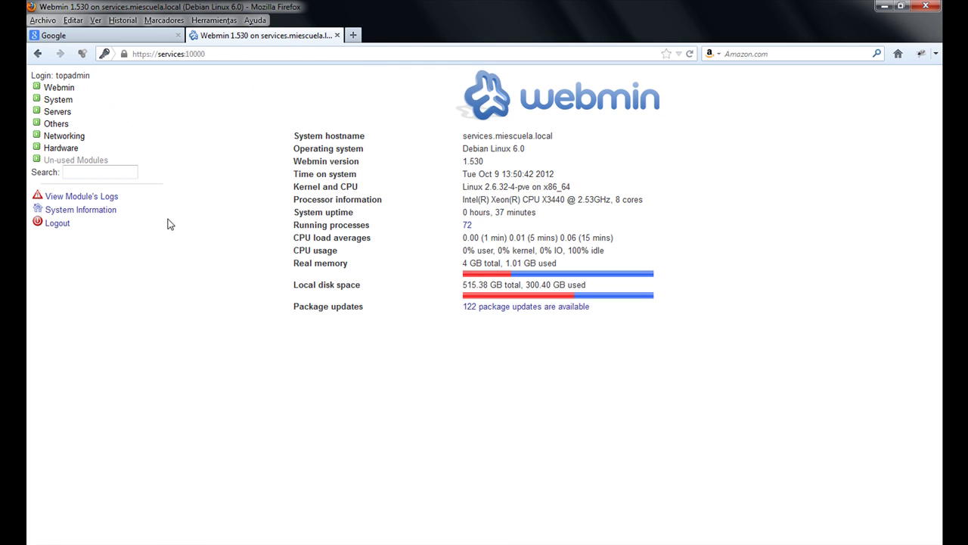
# Step: Switch to Notepad++, add "Una vez dentro del servidor deberemos realizar lo siguiente" as the fourth line, and minimize the editor
pyautogui.hotkey('alt', 'Tab')
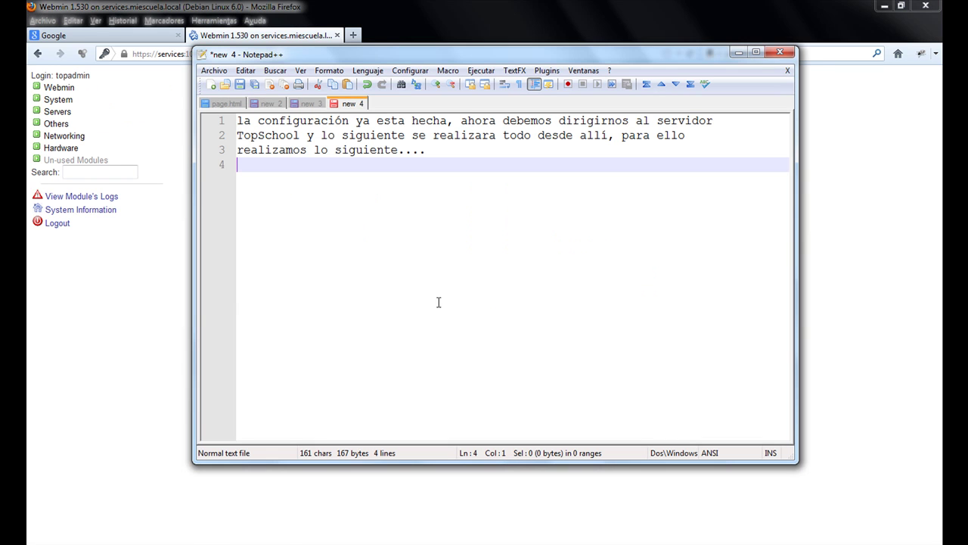
pyautogui.write('Una vez dn')
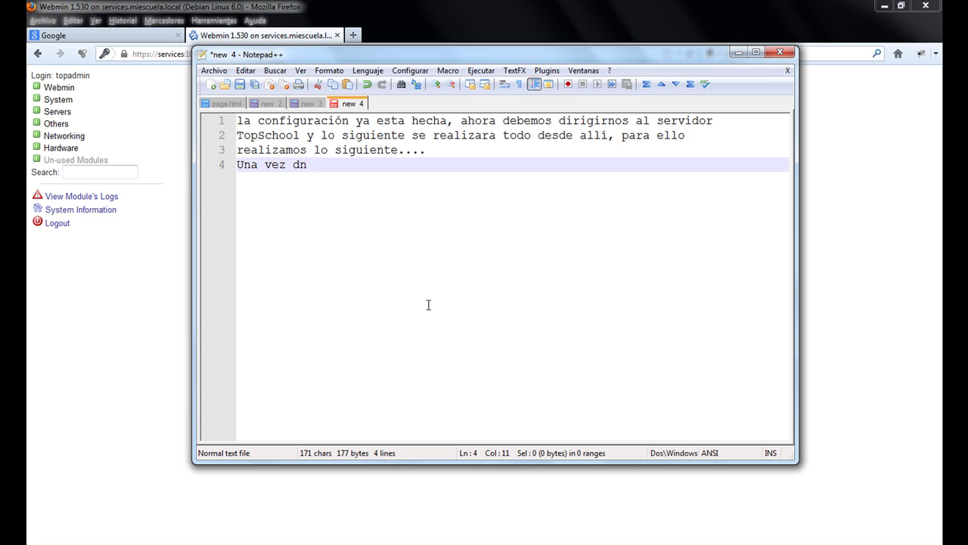
pyautogui.press('BackSpace')
pyautogui.write('entro del servidor deb')
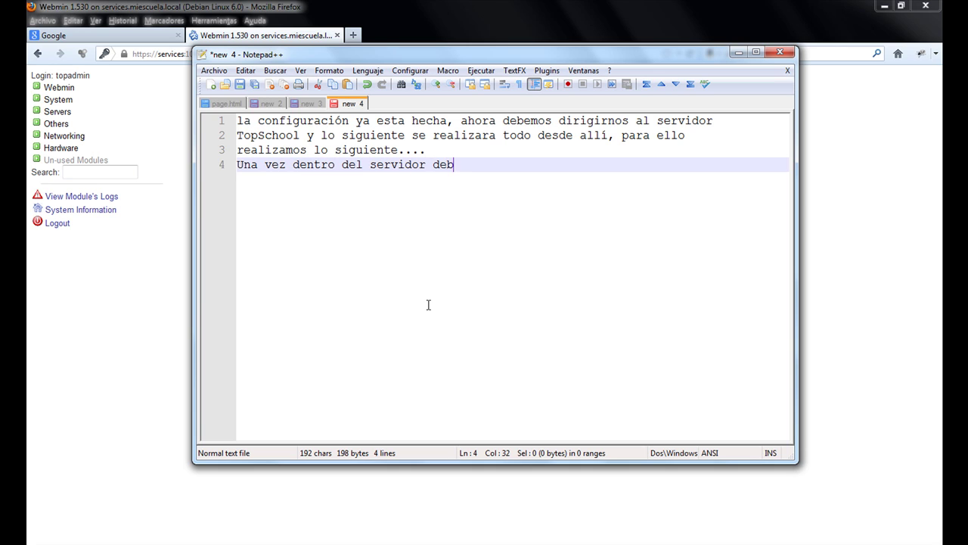
pyautogui.write('eremos  realiza')
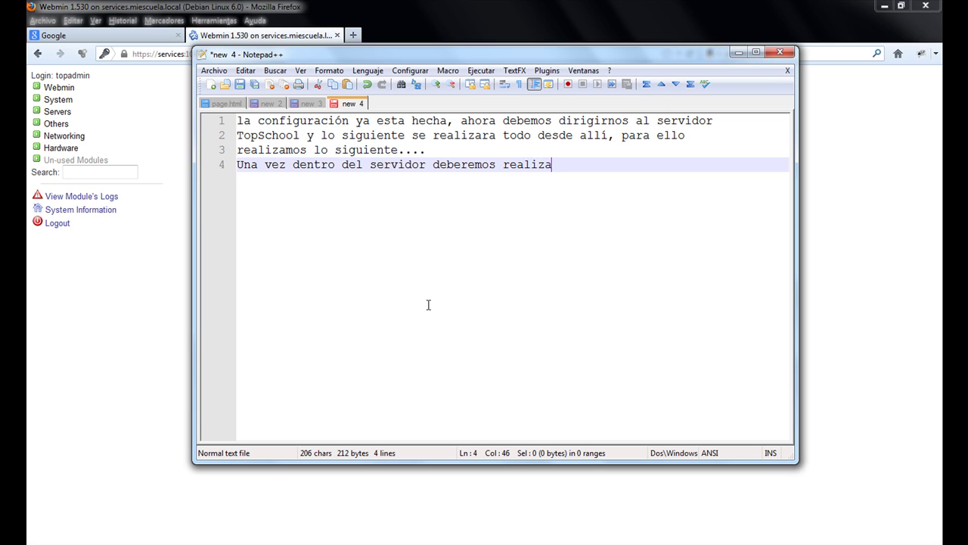
pyautogui.write('r lo siguiente')
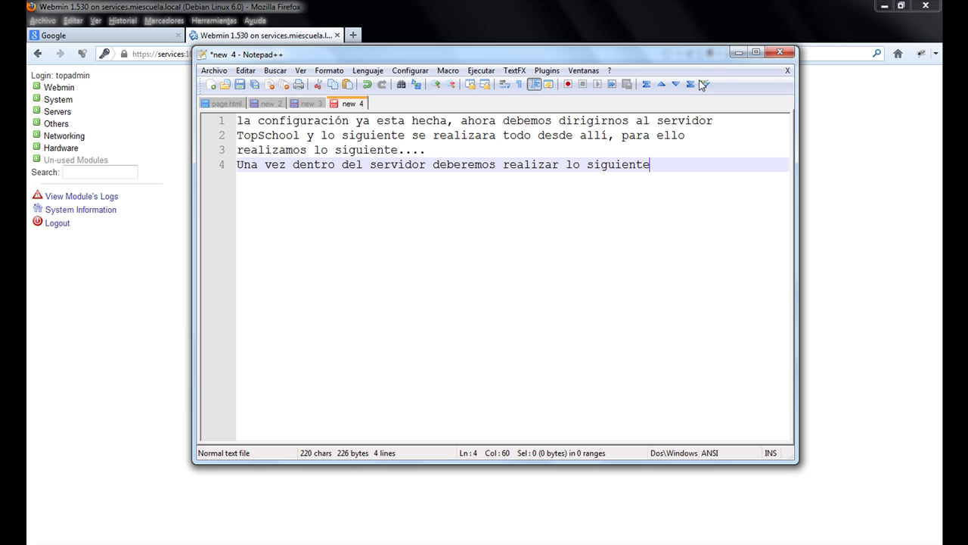
pyautogui.click(739, 52)
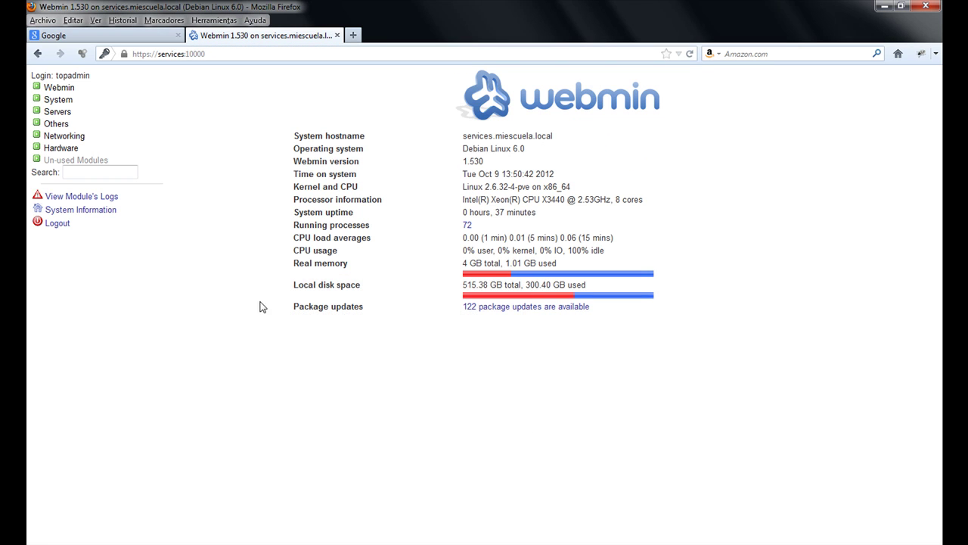
# Step: Open the address records of the miescuela.local zone in Webmin's BIND DNS Server module
pyautogui.click(41, 115)
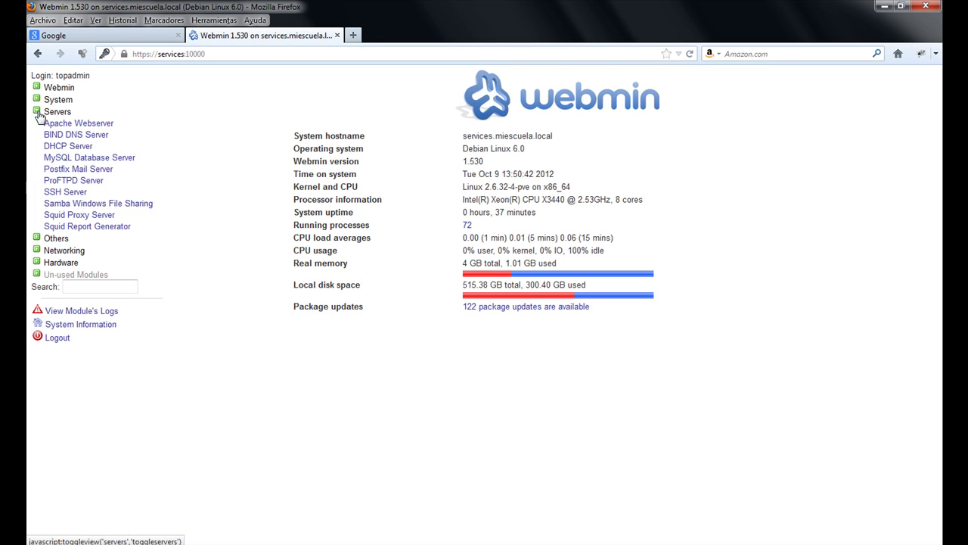
pyautogui.click(77, 135)
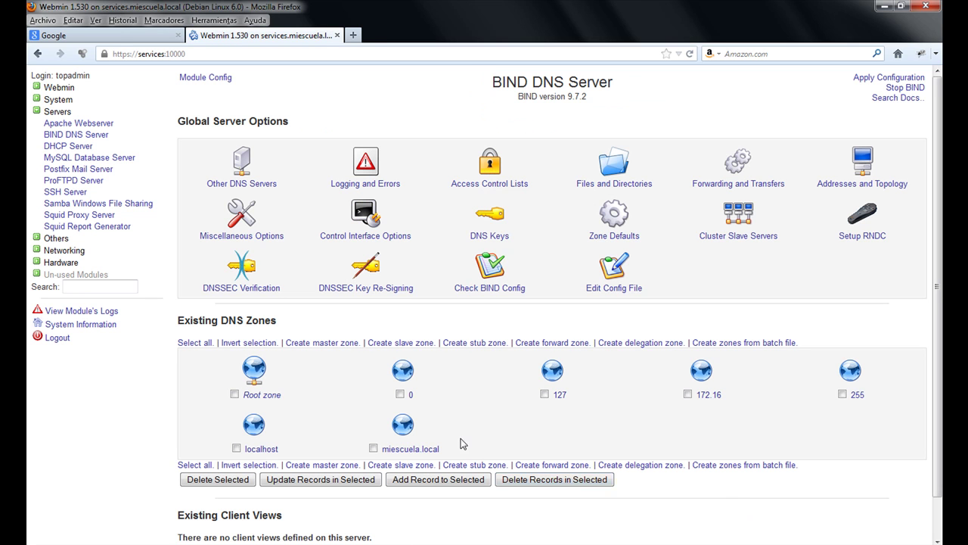
pyautogui.click(404, 429)
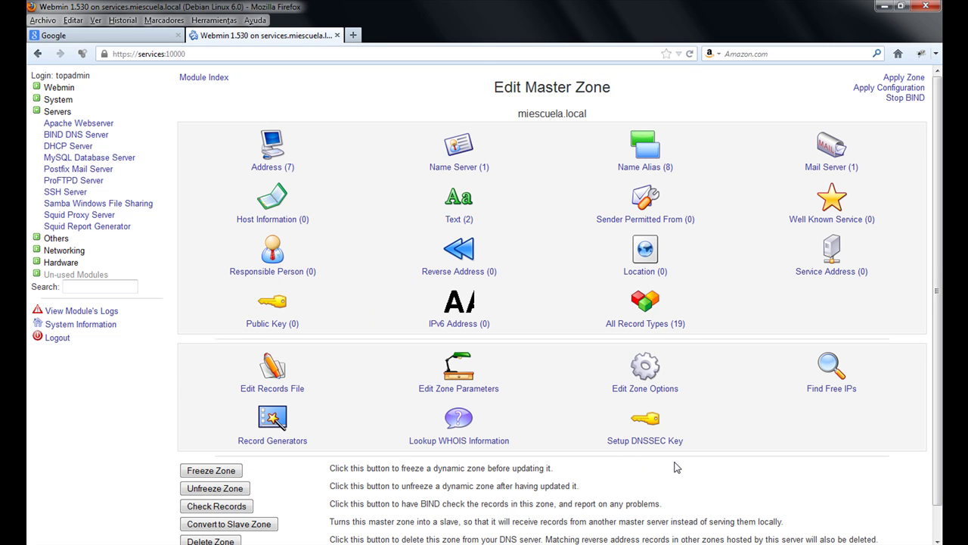
pyautogui.scroll(-1, 676, 467)
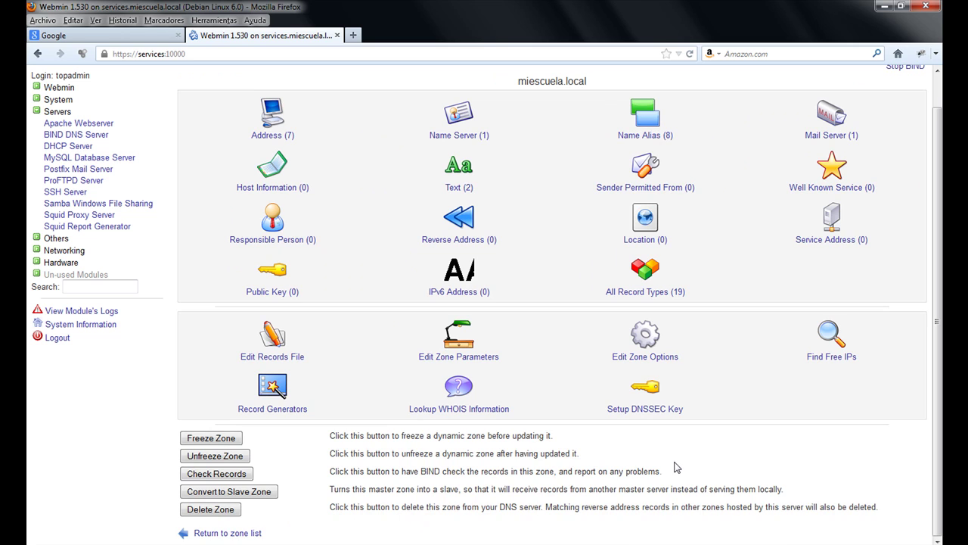
pyautogui.scroll(1, 676, 468)
pyautogui.scroll(-1, 670, 462)
pyautogui.scroll(1, 668, 463)
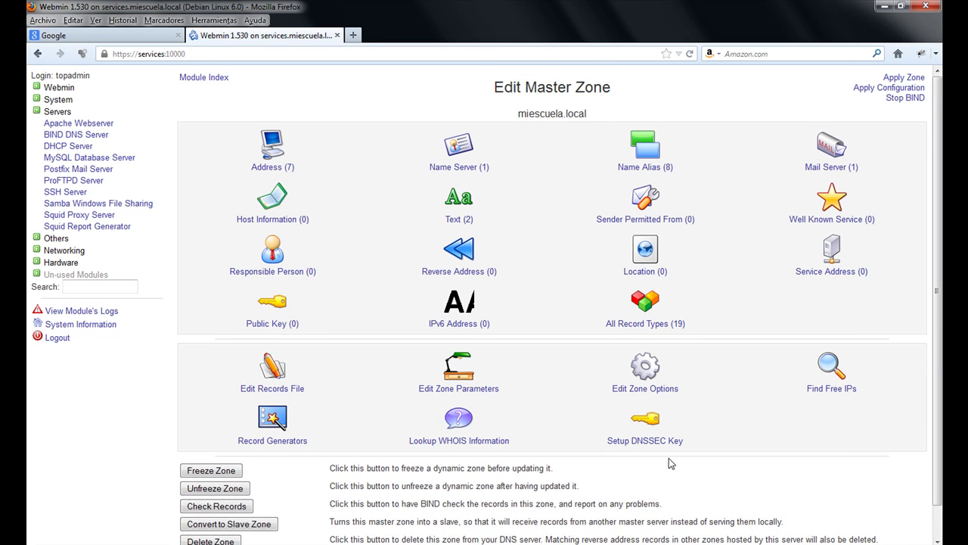
pyautogui.click(270, 145)
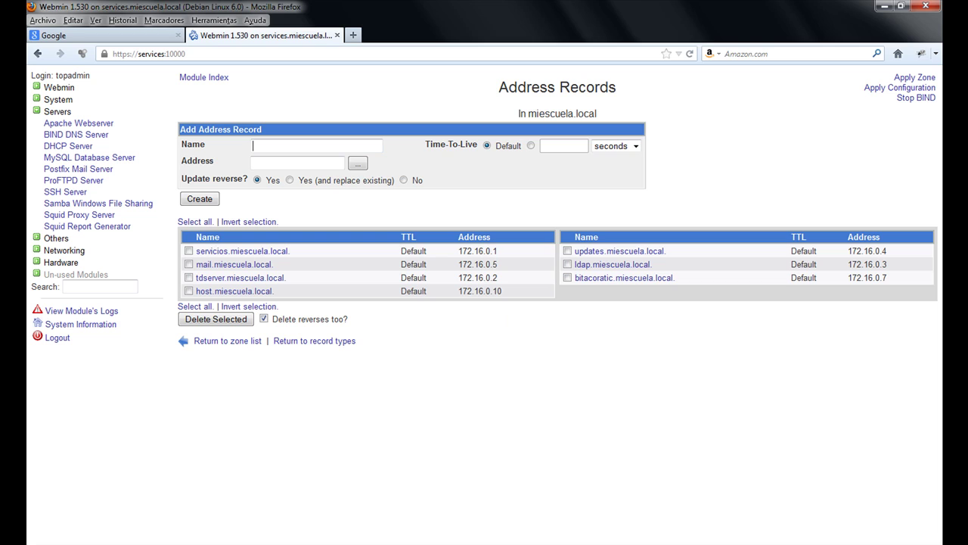
# Step: Switch to Notepad++, clear the whole note, and shrink and move the window below the table of address records
pyautogui.hotkey('alt', 'Tab')
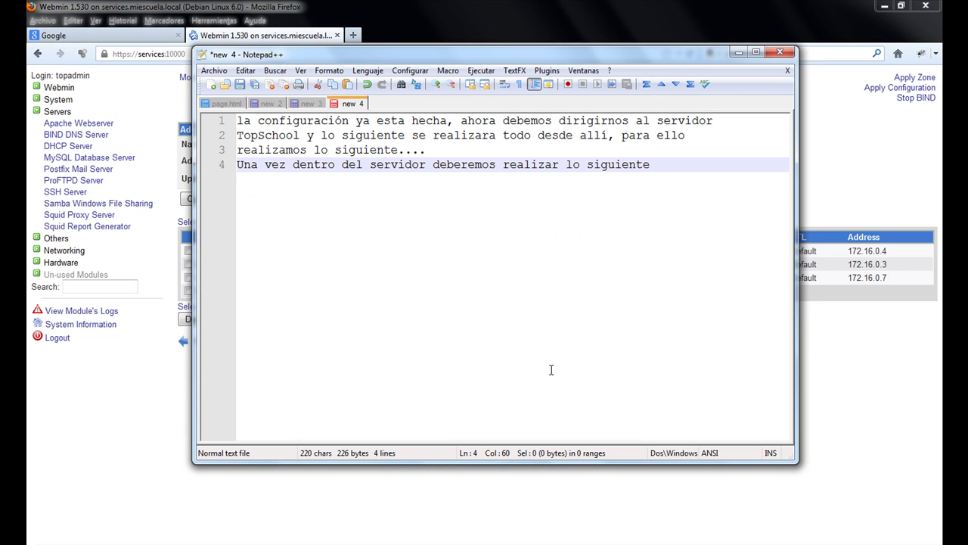
pyautogui.moveTo(663, 165); pyautogui.dragTo(208, 119)
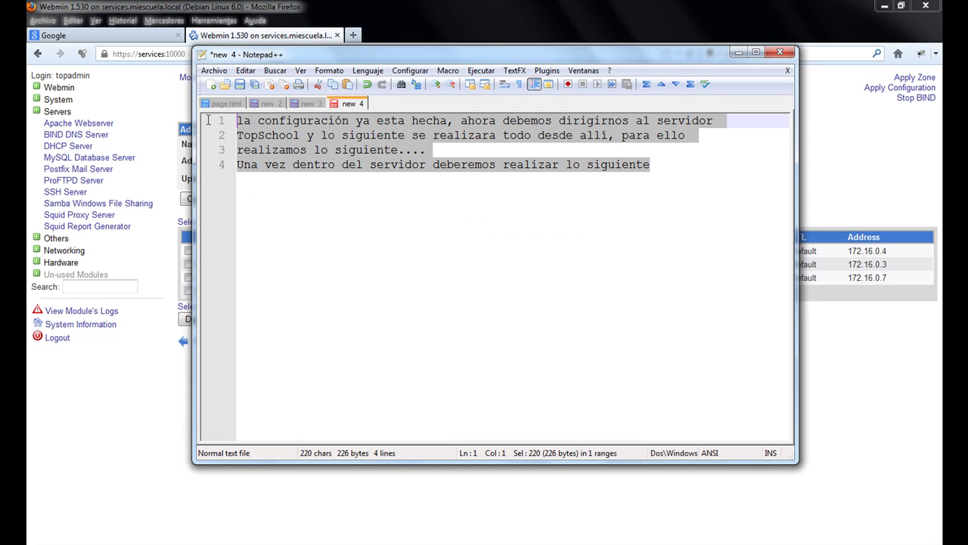
pyautogui.press('Delete')
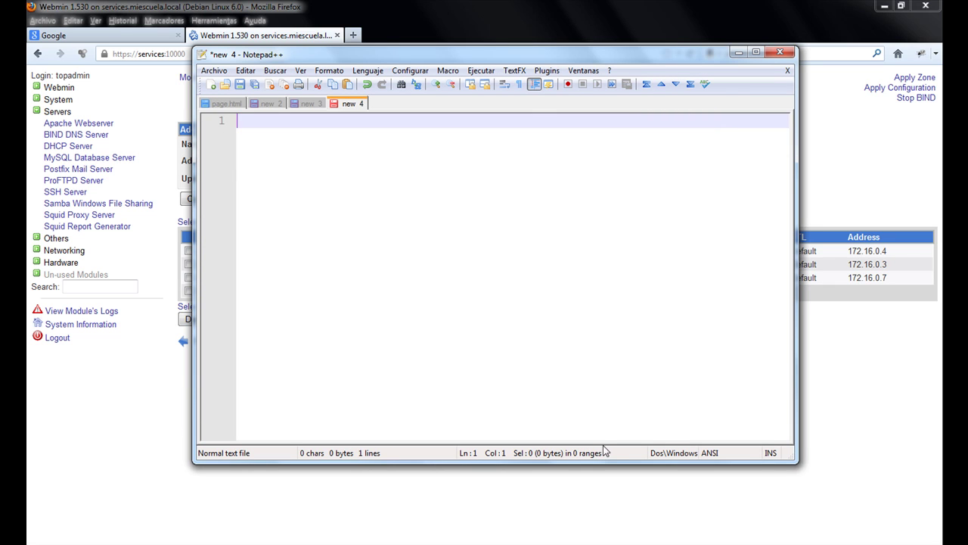
pyautogui.moveTo(600, 462); pyautogui.dragTo(601, 232)
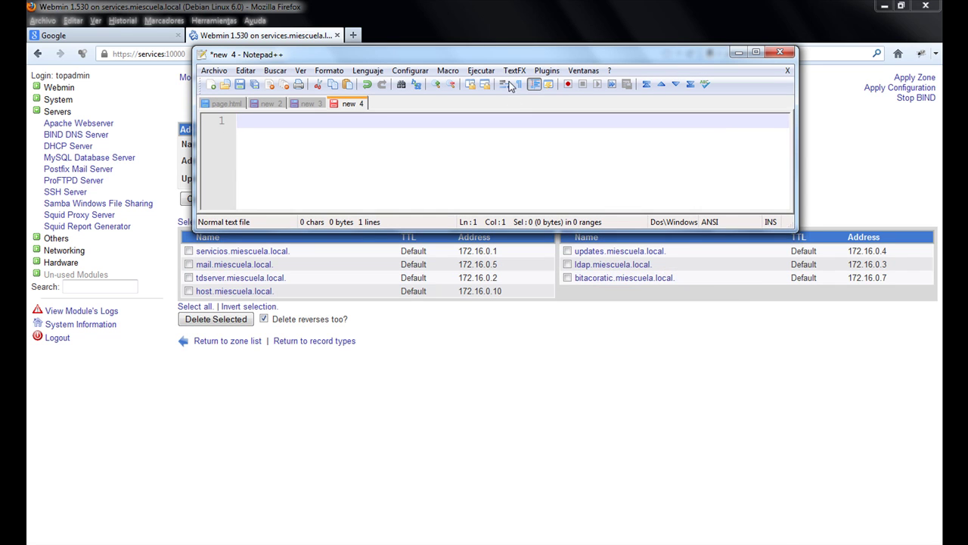
pyautogui.moveTo(499, 56); pyautogui.dragTo(485, 310)
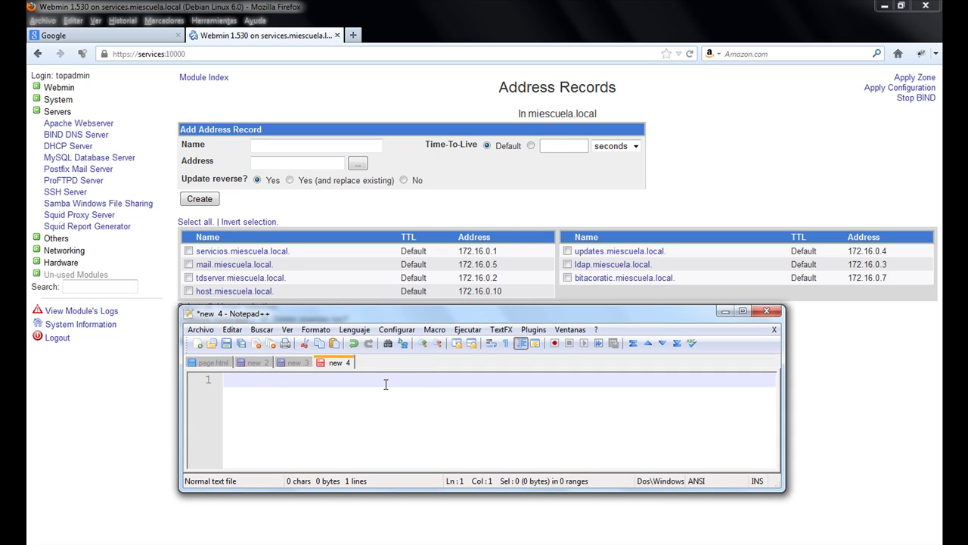
# Step: Write "Aquí vemos todas las ip que ya se encuentran en uso, por ende debemos agregar" as the first line of the note
pyautogui.write('o')
pyautogui.press('BackSpace')
pyautogui.write('Aquí vemos tod')
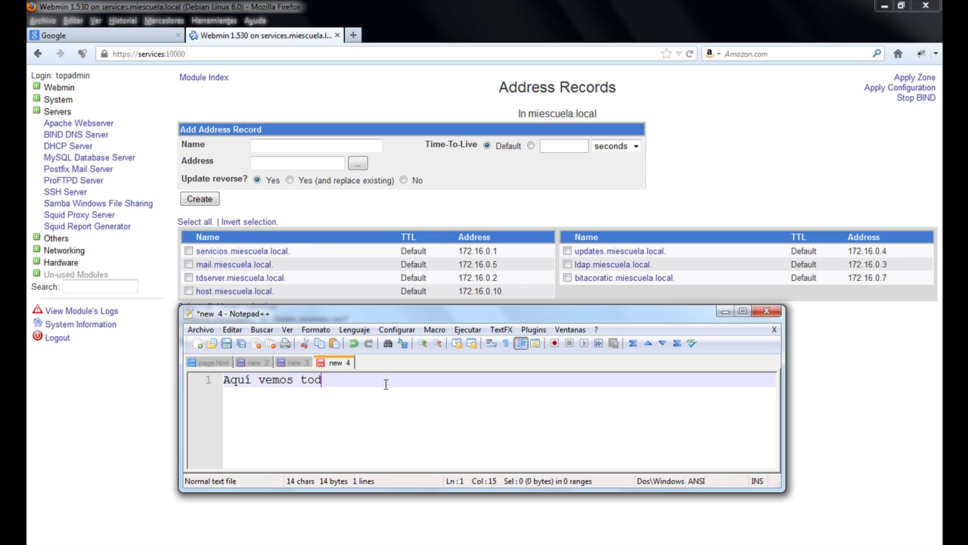
pyautogui.write('as las ip que ya se enc')
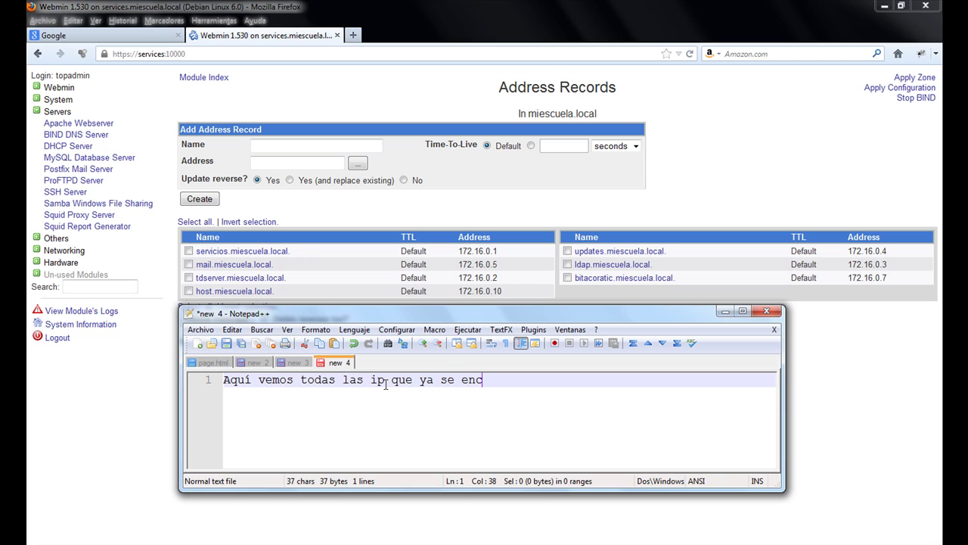
pyautogui.write('uentran en uso, por es')
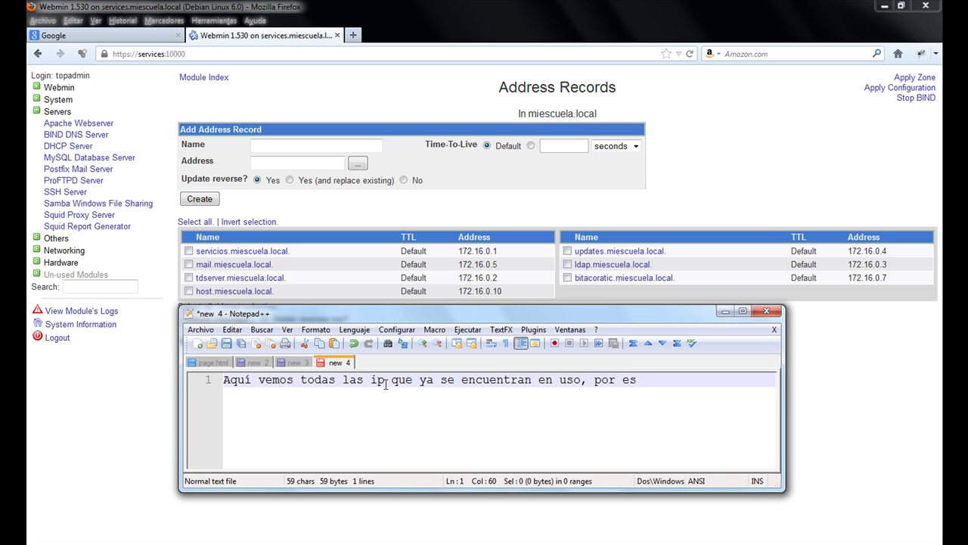
pyautogui.press('BackSpace')
pyautogui.write('nde debemos agregar')
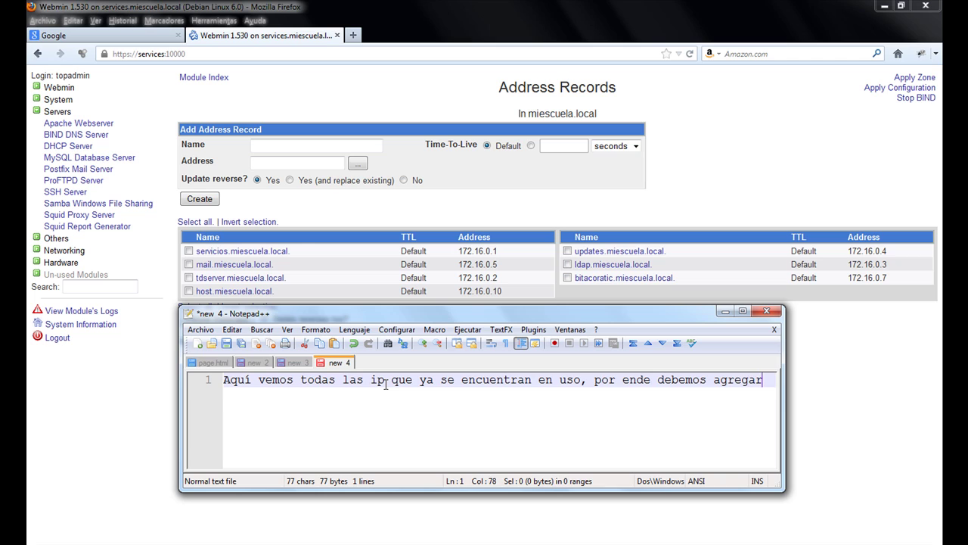
# Step: Add a second line reading "una que no figure, por esa razon en la pc configure la dirección"
pyautogui.press('Return')
pyautogui.write('una qu')
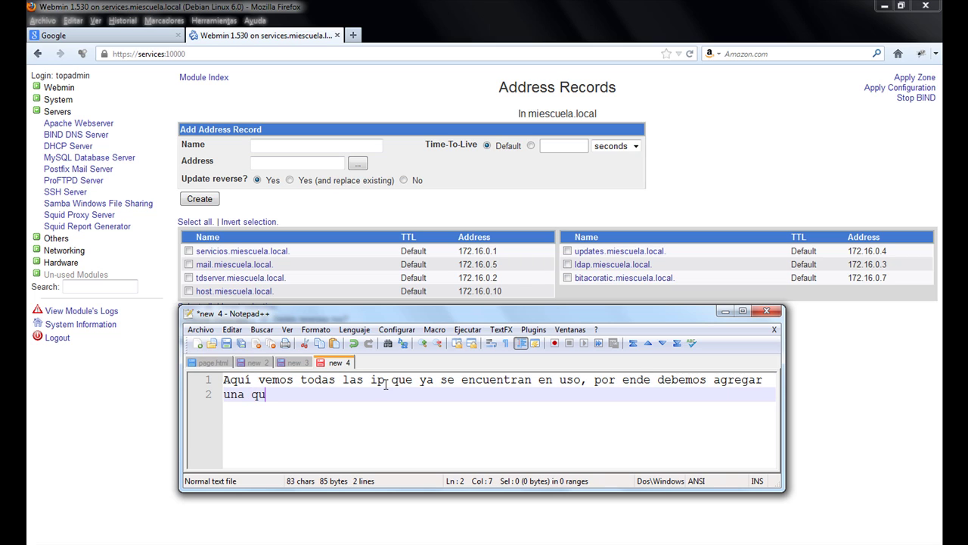
pyautogui.write('e no figure ')
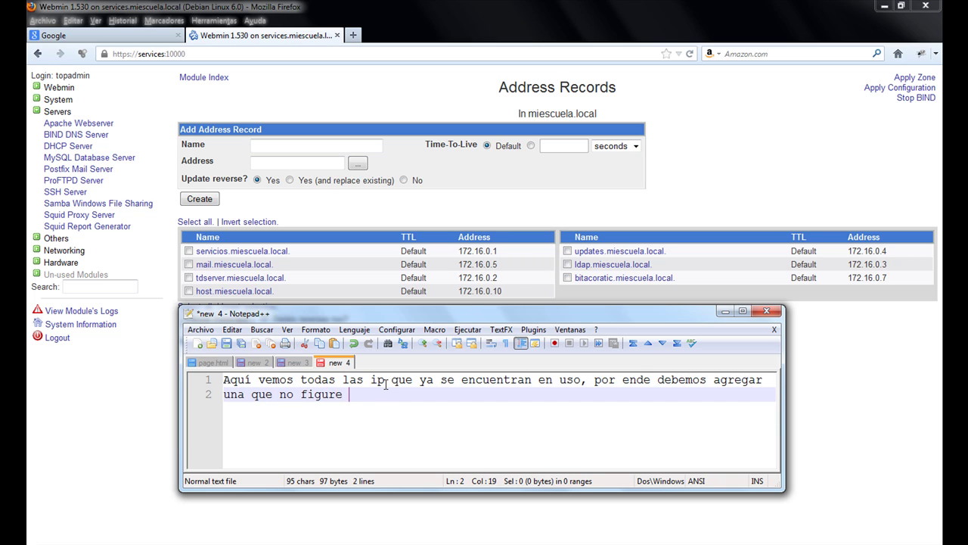
pyautogui.write(', por es')
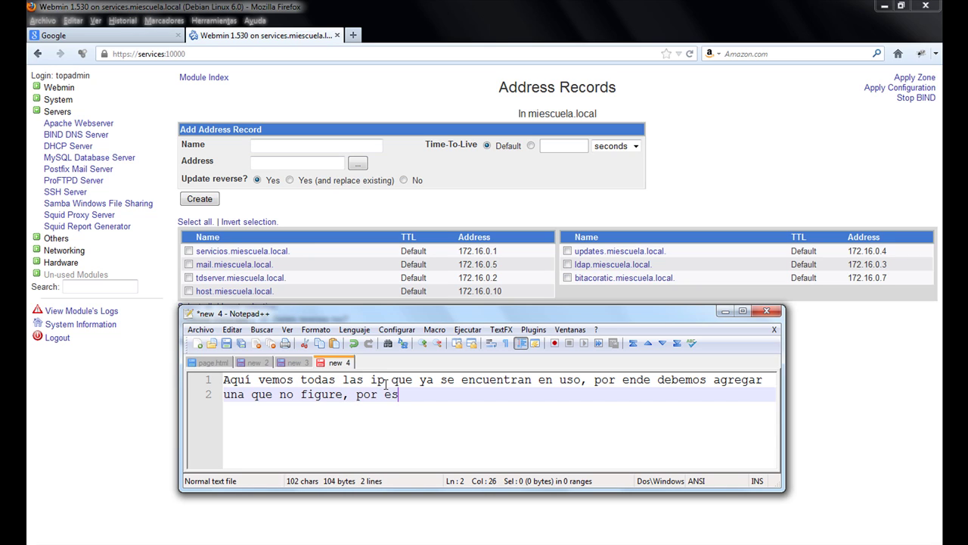
pyautogui.write('a razon en la p')
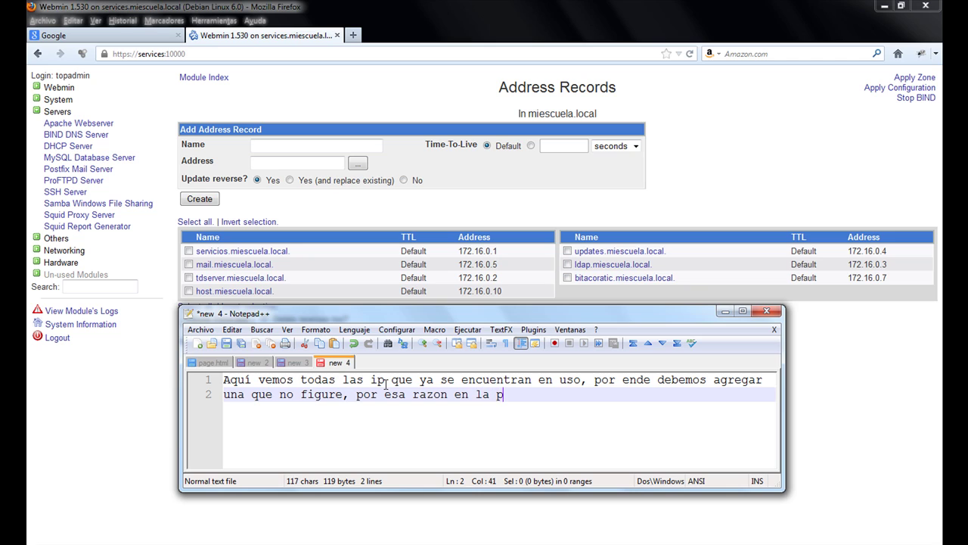
pyautogui.write('c configure')
pyautogui.write(' la direccio')
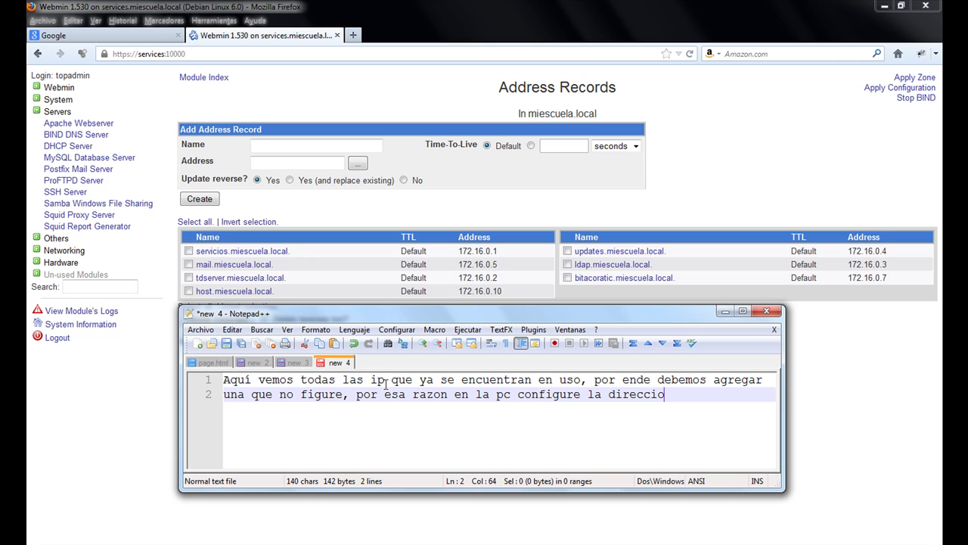
pyautogui.press('BackSpace')
pyautogui.write('ón')
# Step: Add the lines "172.16.0.12, porque no se encuentra en uso," and "sigamos" to the note, and minimize the editor
pyautogui.press('Return')
pyautogui.write('1')
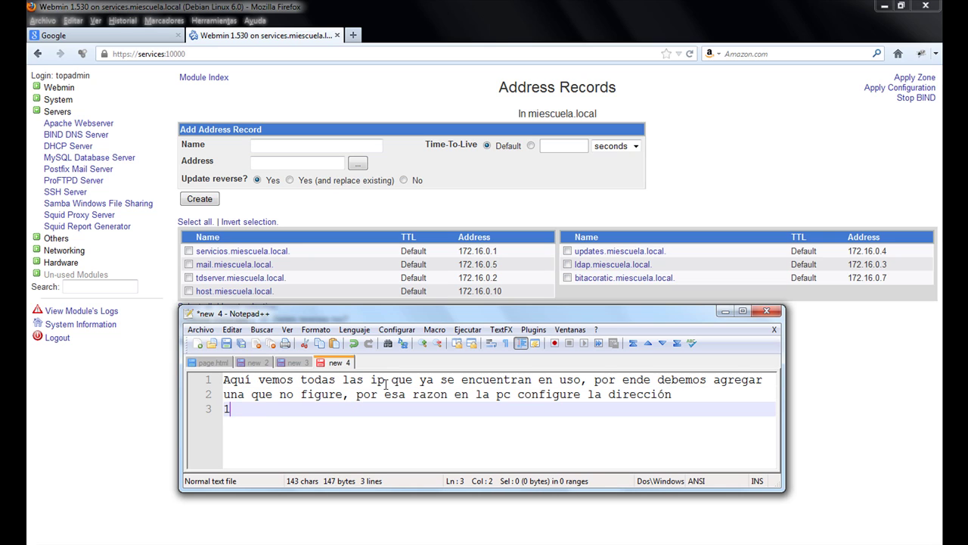
pyautogui.write('72.16.0.12, p')
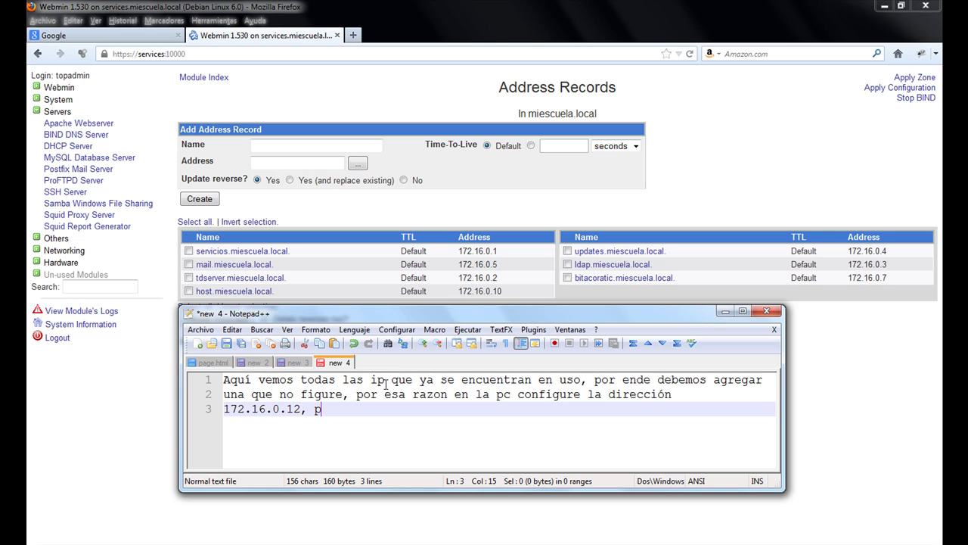
pyautogui.write('orque no se encuentra e')
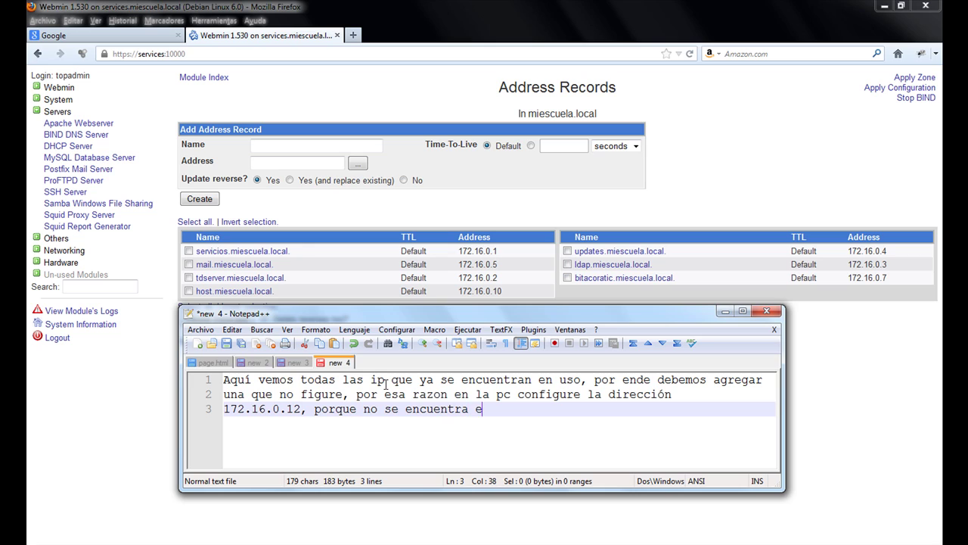
pyautogui.write('n uso,')
pyautogui.press('Return')
pyautogui.write('sigamos')
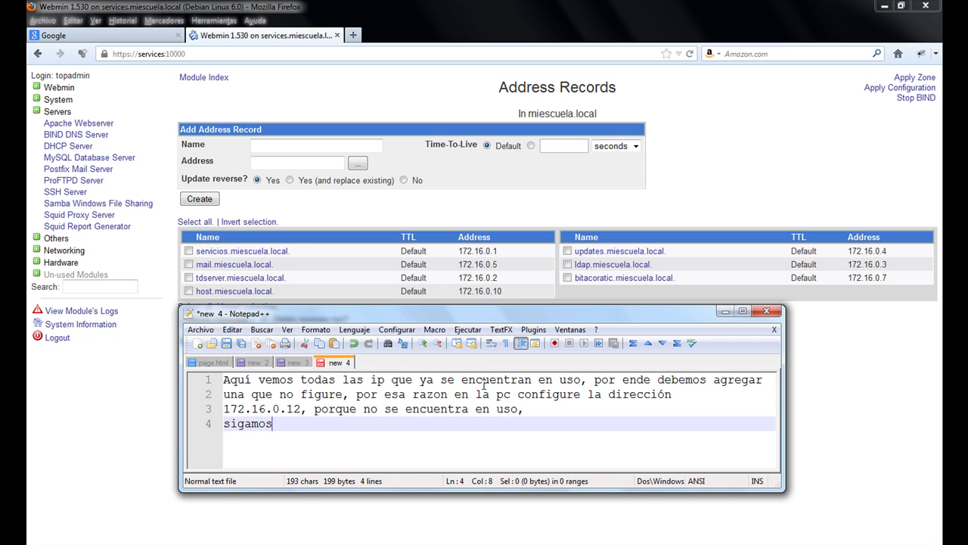
pyautogui.click(725, 311)
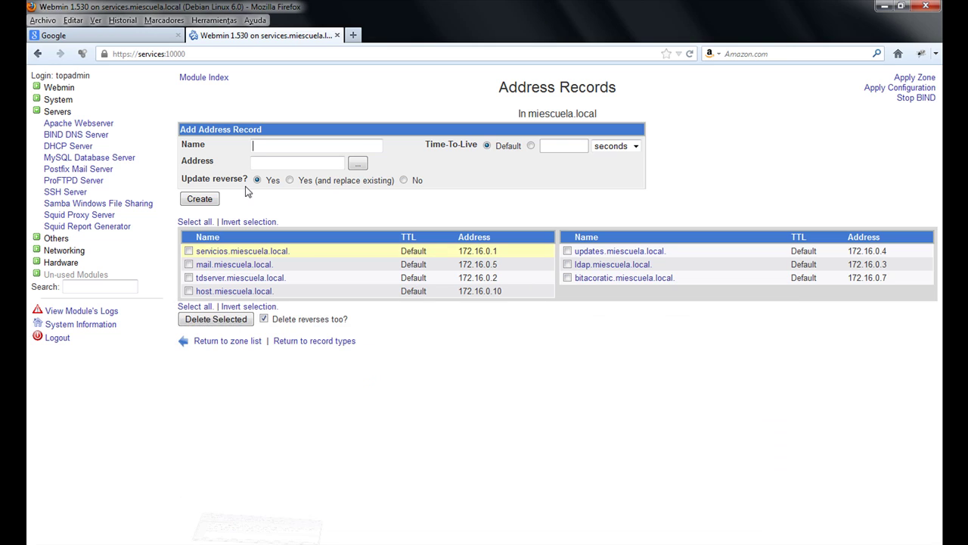
# Step: Create an address record named serverparalelo with address 172.16.0.12 in miescuela.local, and open the new record
pyautogui.doubleClick(263, 143)
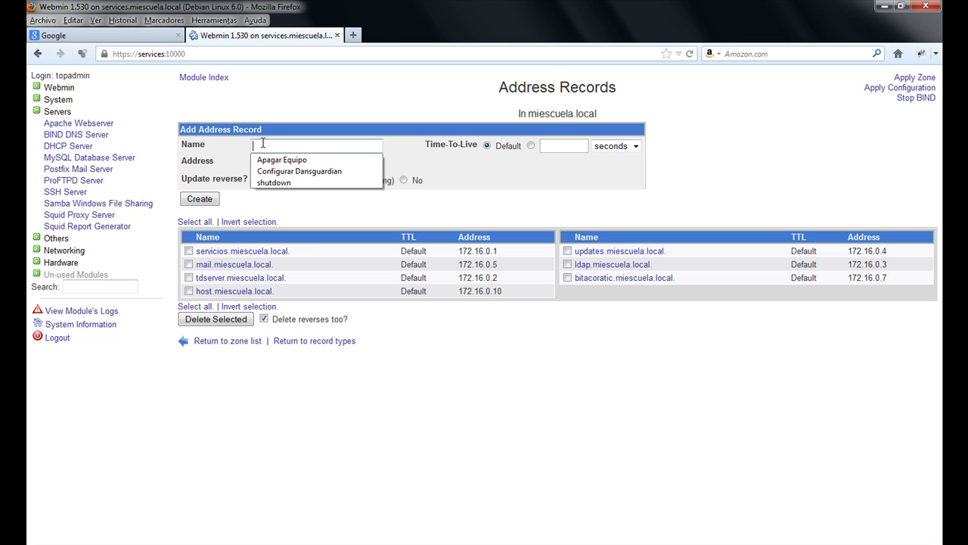
pyautogui.click(393, 159)
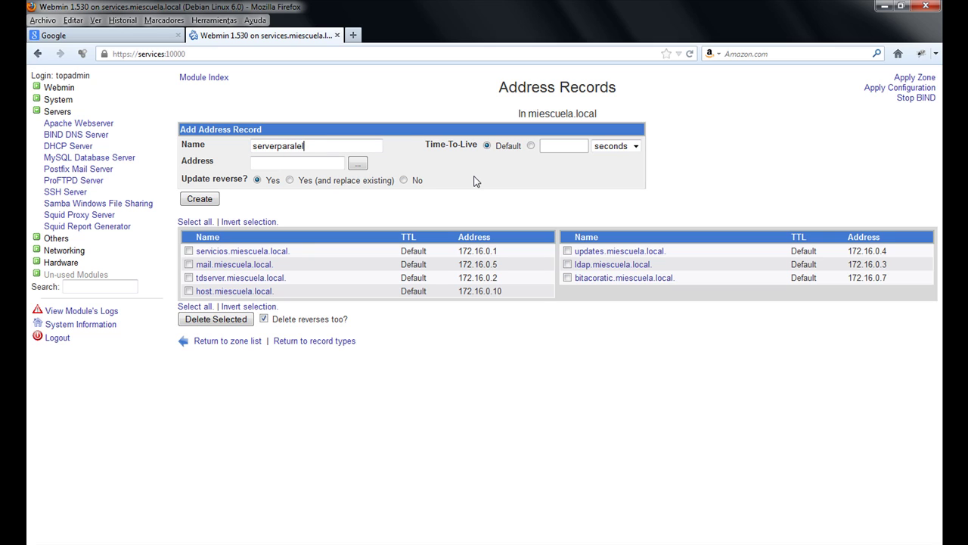
pyautogui.click(353, 149)
pyautogui.click(206, 199)
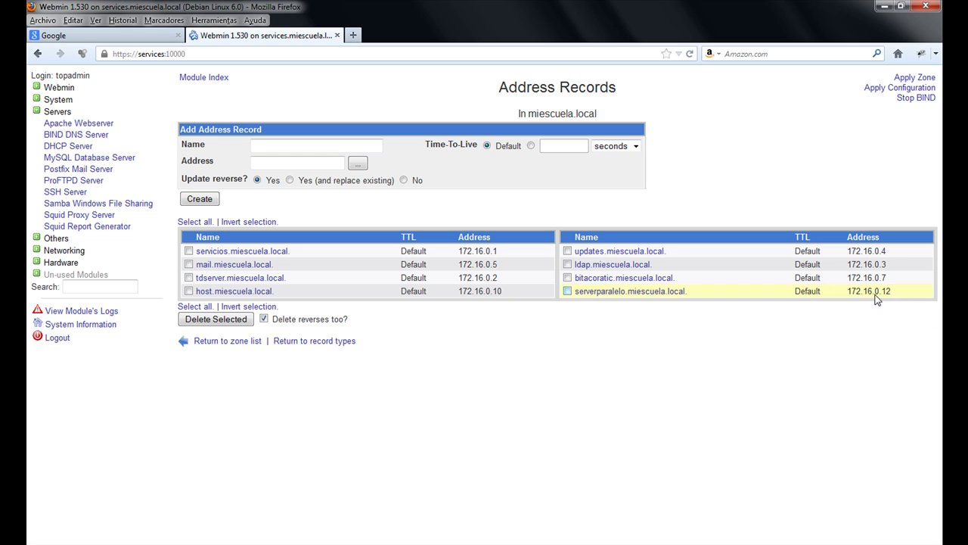
pyautogui.click(601, 296)
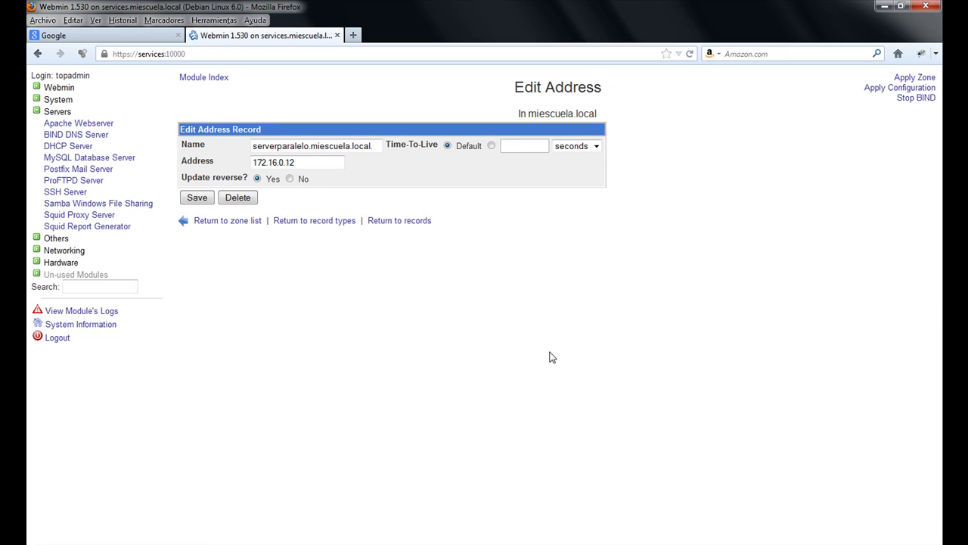
# Step: Go back through the zone list to miescuela.local's address records and select the full name serverparalelo.miescuela.local
pyautogui.click(224, 221)
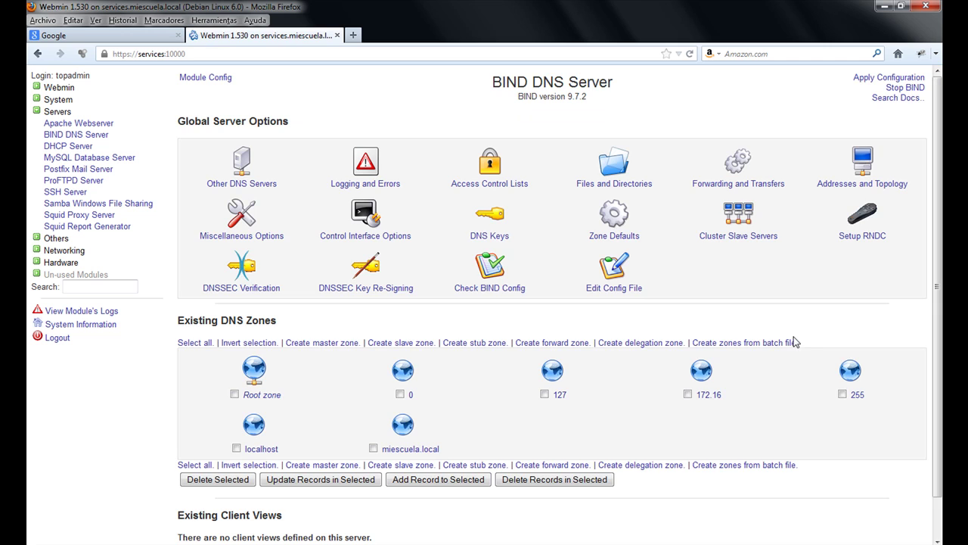
pyautogui.click(405, 428)
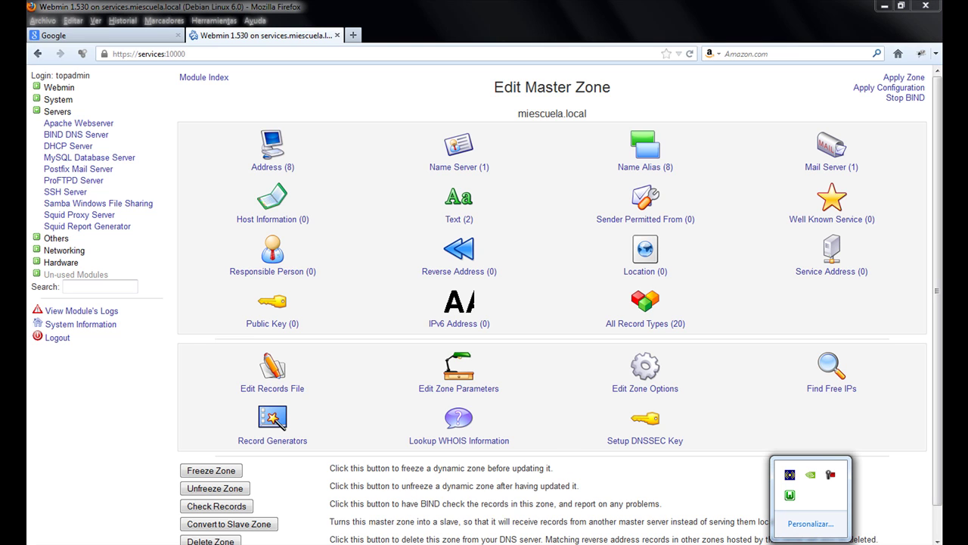
pyautogui.rightClick(830, 475)
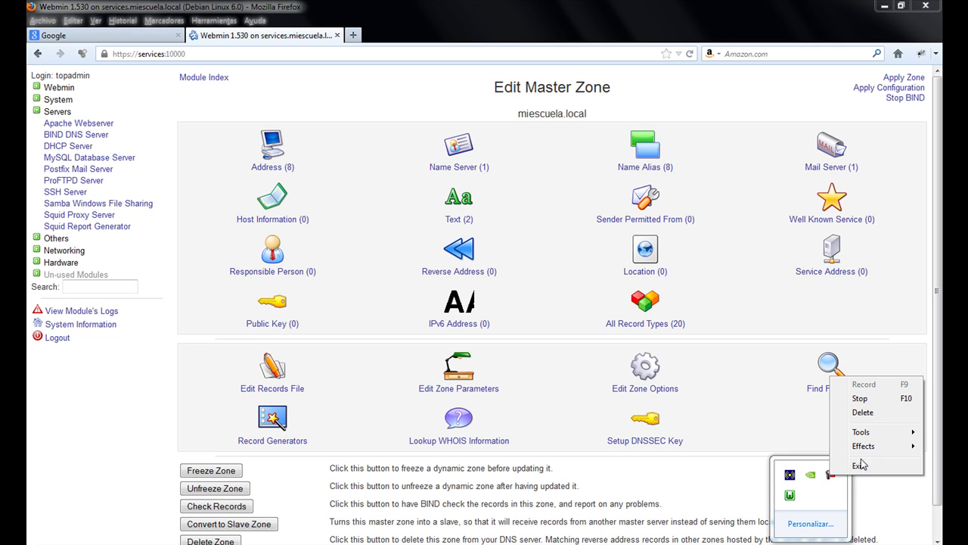
pyautogui.click(876, 404)
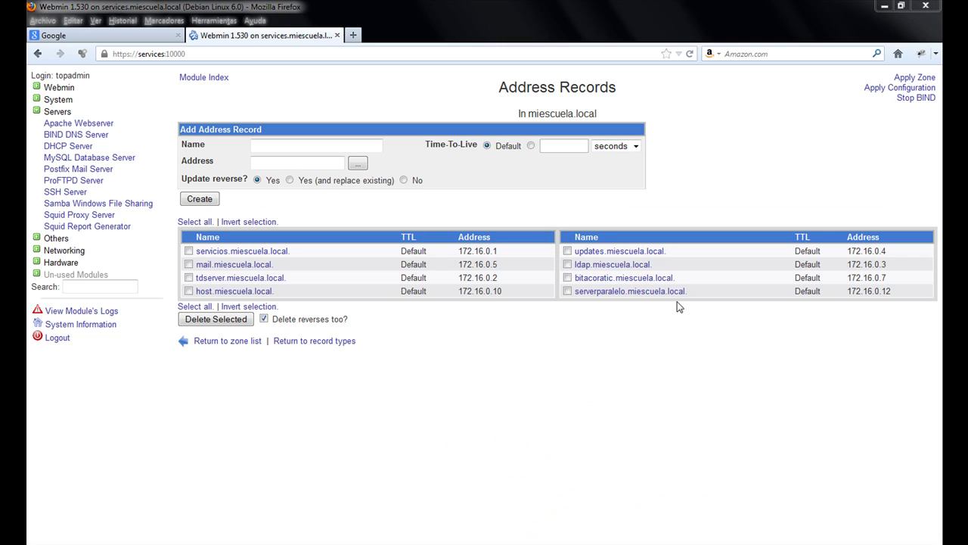
pyautogui.moveTo(685, 291); pyautogui.dragTo(577, 295)
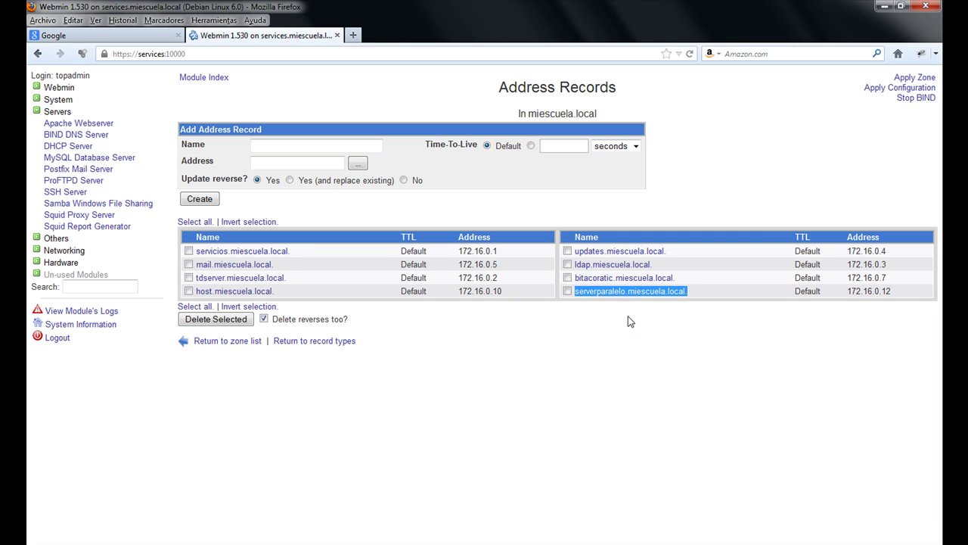
# Step: Replace the Notepad++ note with "copiamos la dirección que creamos con la extencion que aparece .miescuela..." and minimize the editor
pyautogui.hotkey('alt', 'Tab')
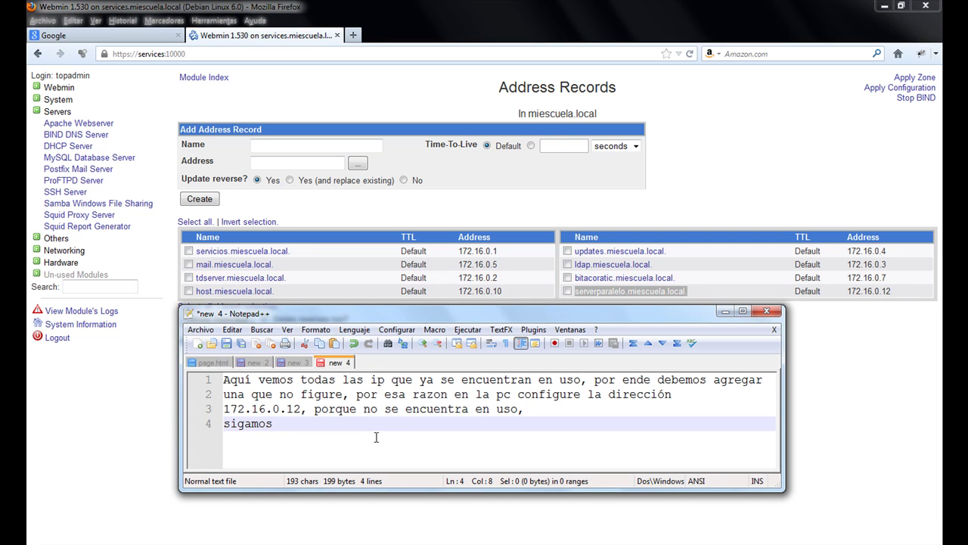
pyautogui.moveTo(322, 425); pyautogui.dragTo(223, 380)
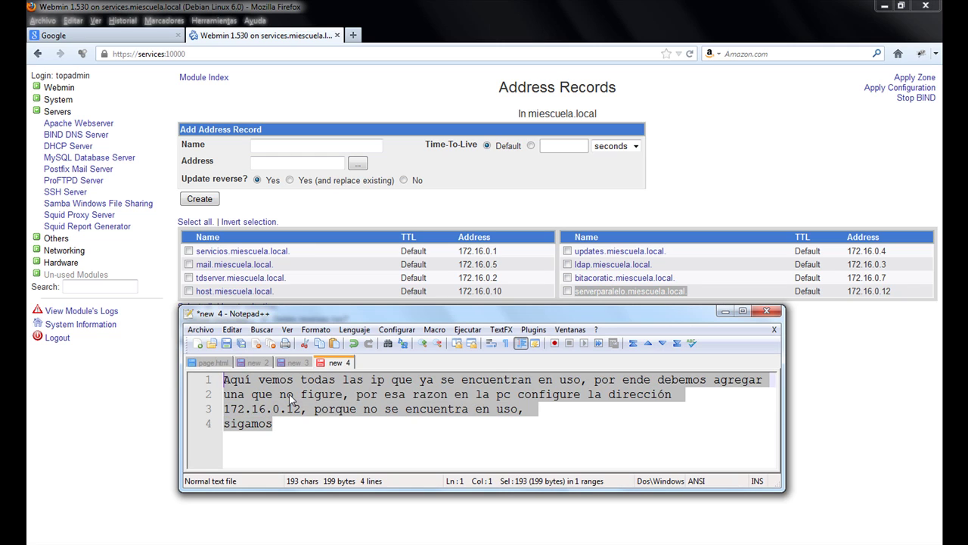
pyautogui.press('Delete')
pyautogui.write('copiamos ')
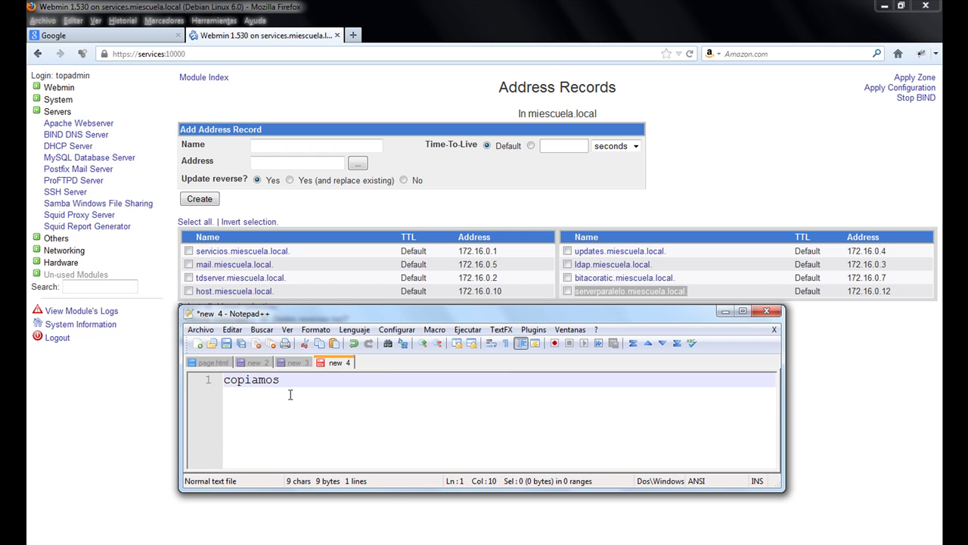
pyautogui.write('la direcc')
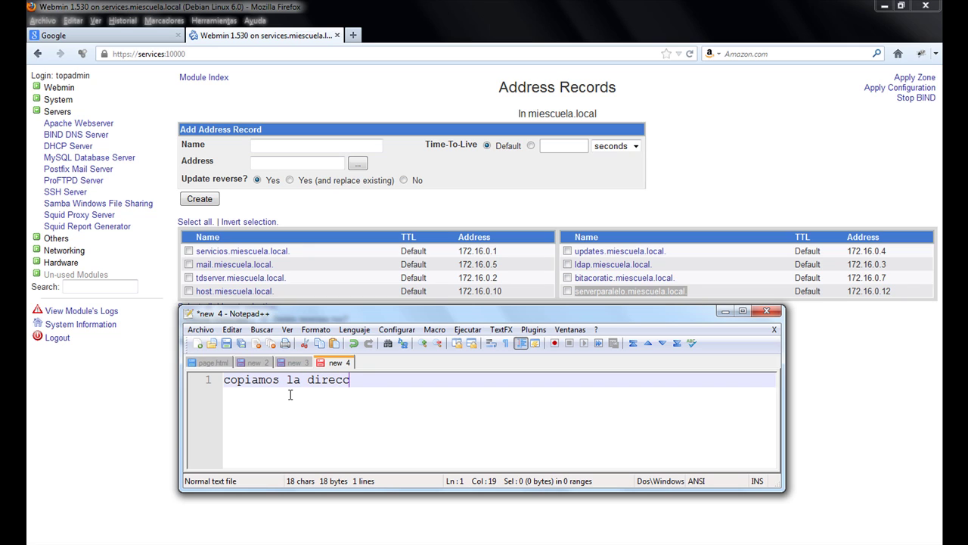
pyautogui.write('ión que creamos')
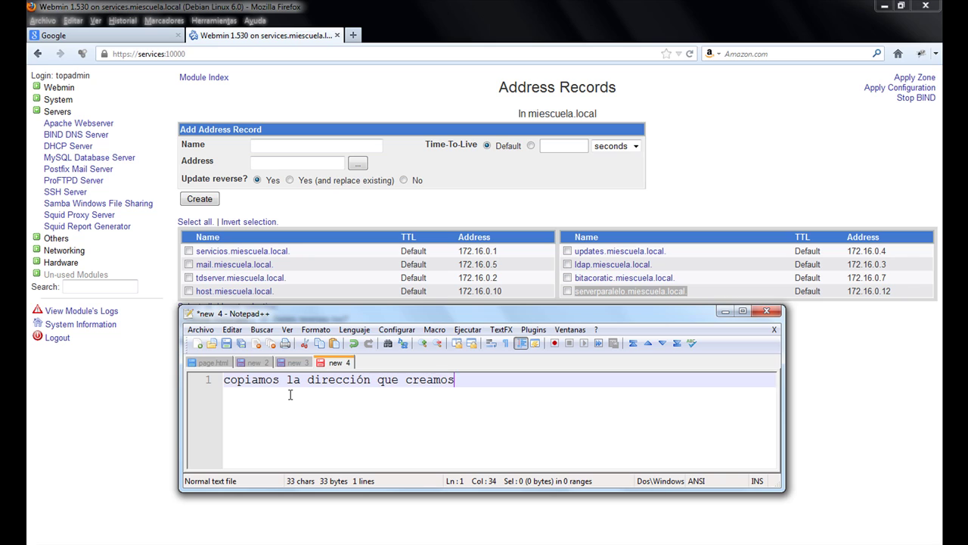
pyautogui.write(' con la extencion que ')
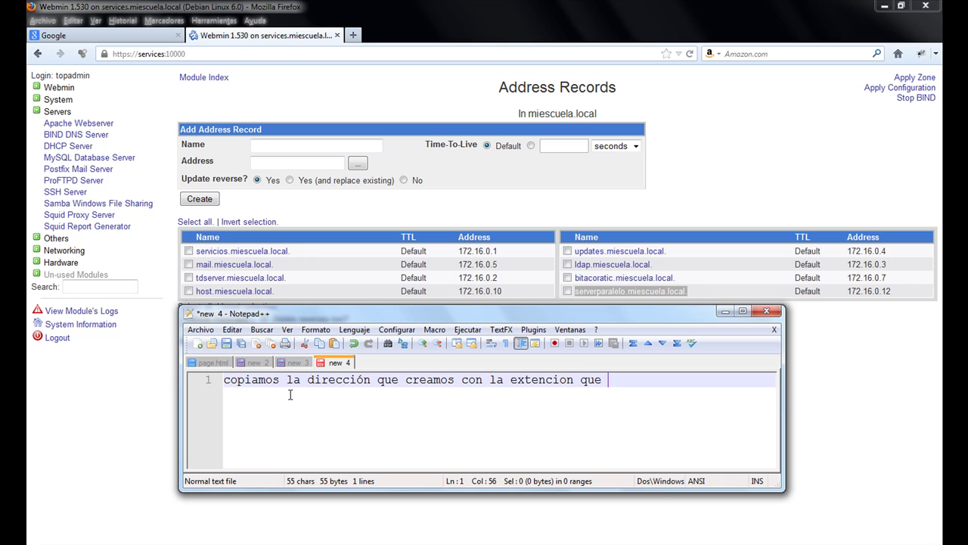
pyautogui.write('aparece .mie')
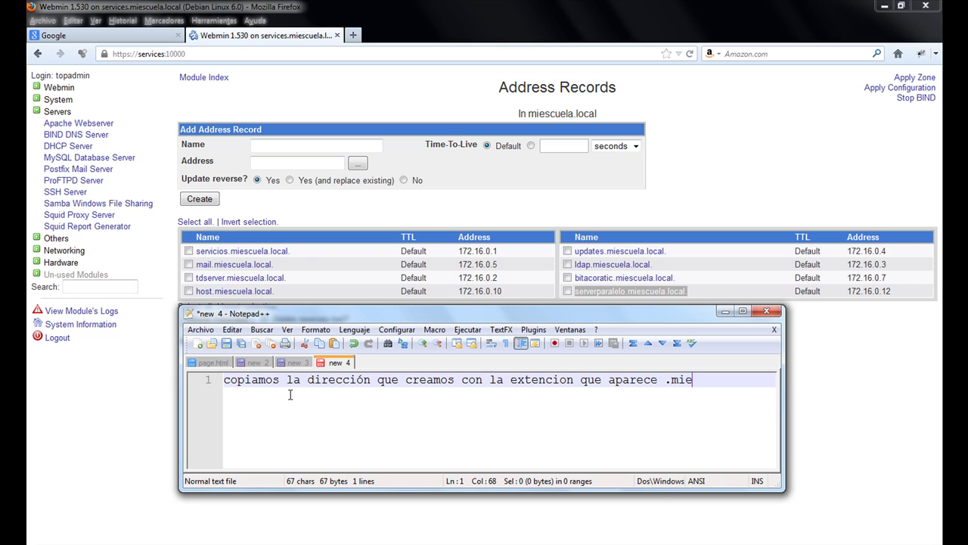
pyautogui.write('scuela')
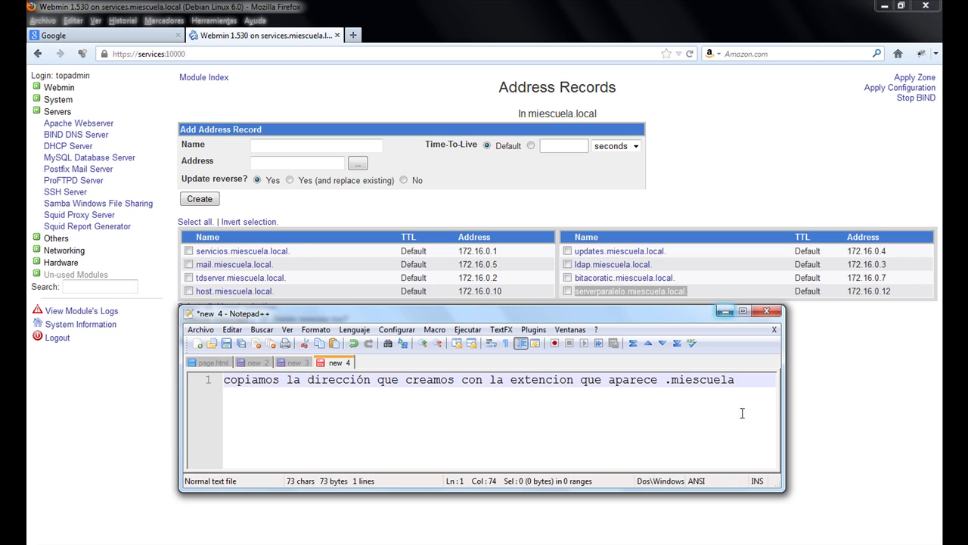
pyautogui.write('...')
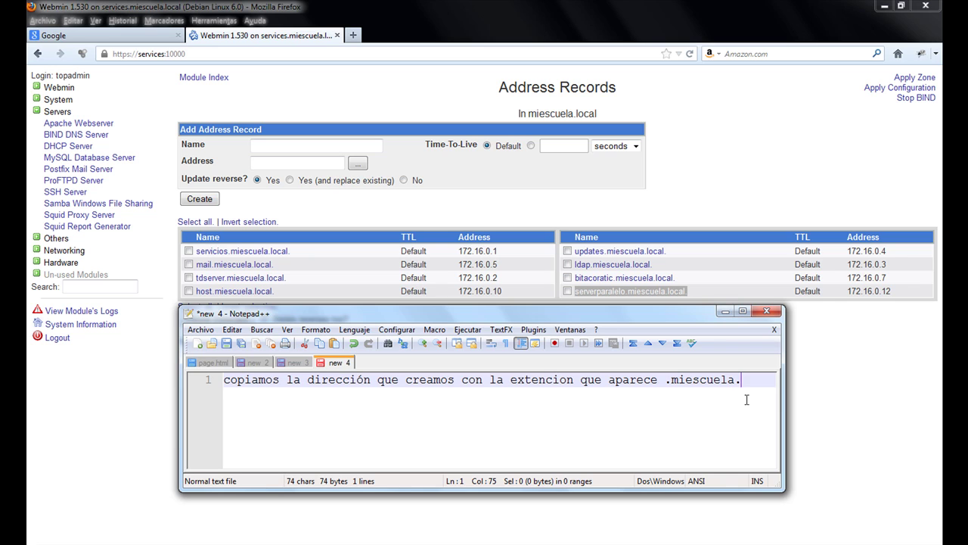
pyautogui.click(724, 311)
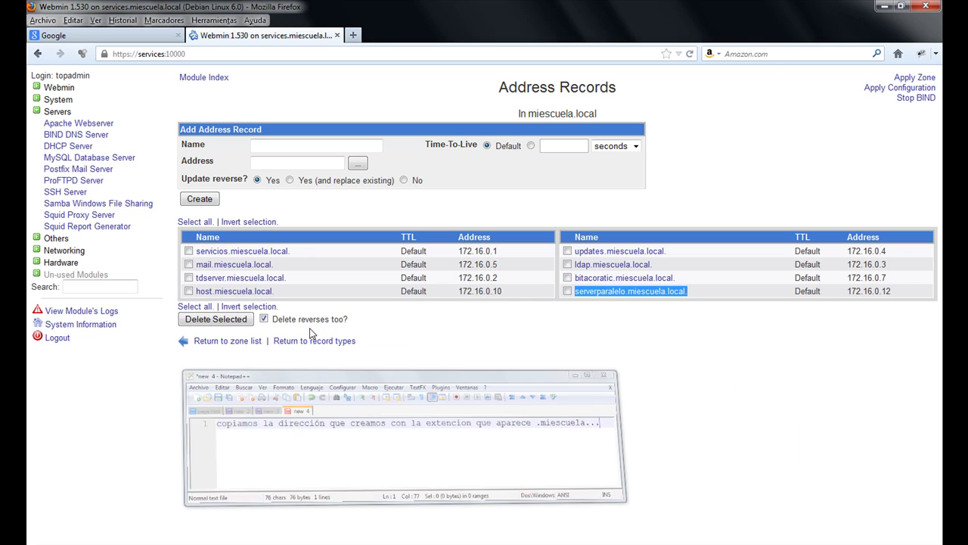
# Step: Return to the miescuela.local master zone page and clear the note in Notepad++
pyautogui.click(222, 343)
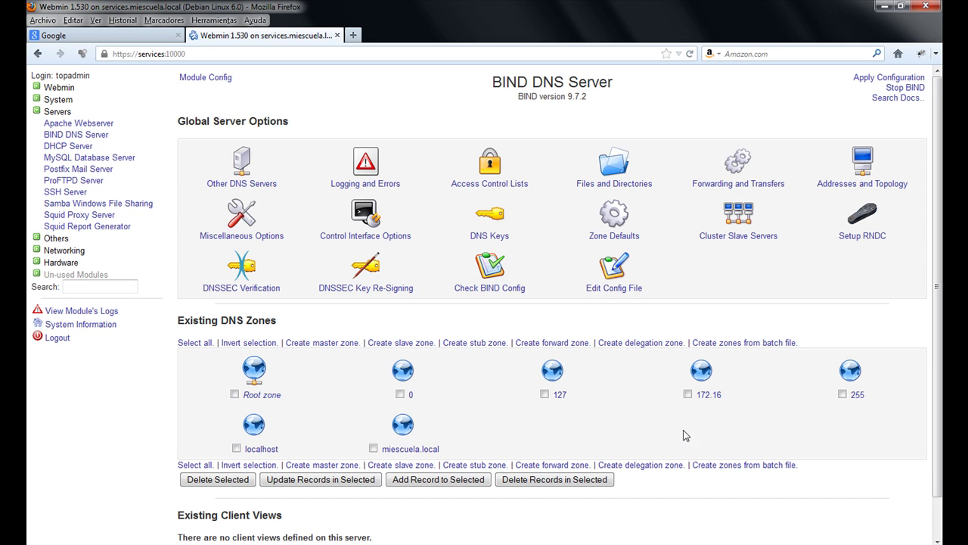
pyautogui.click(407, 436)
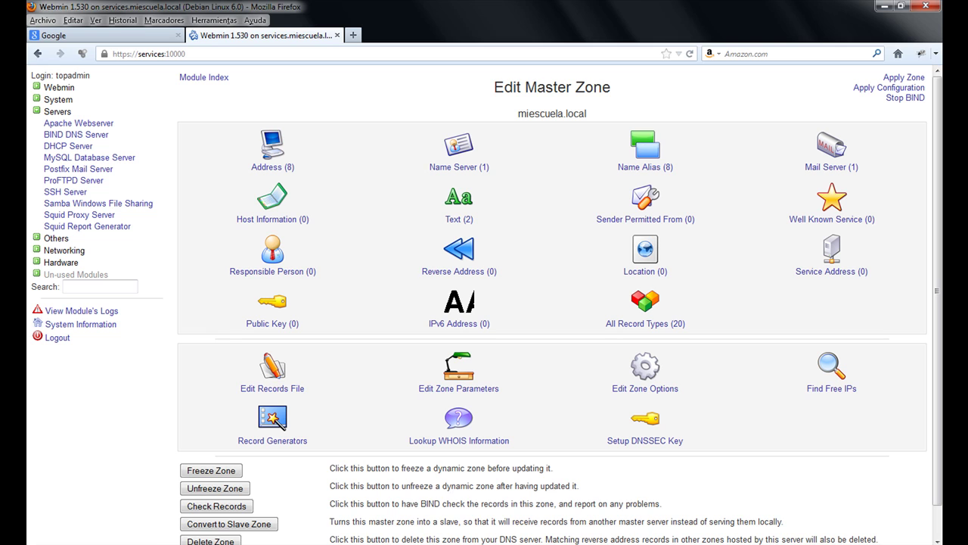
pyautogui.click(200, 506)
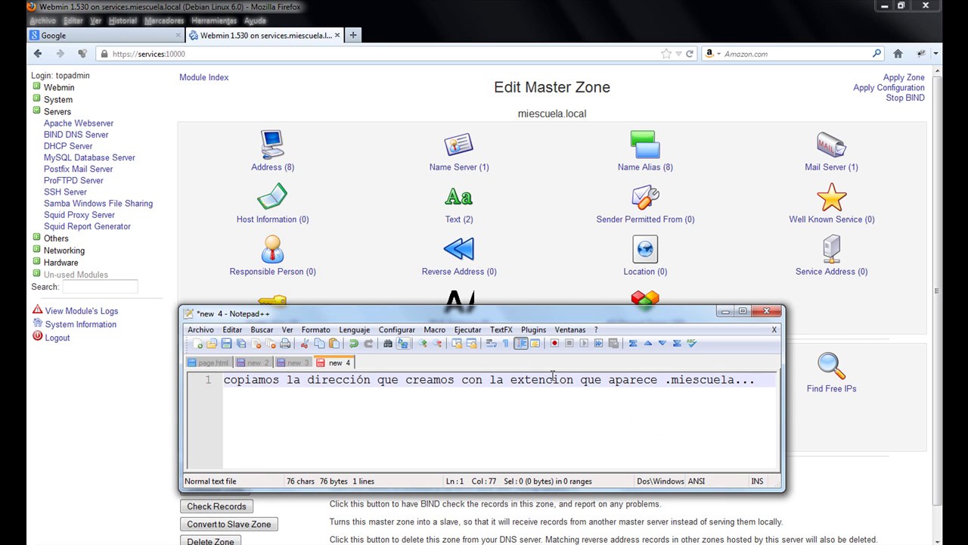
pyautogui.moveTo(756, 379); pyautogui.dragTo(223, 380)
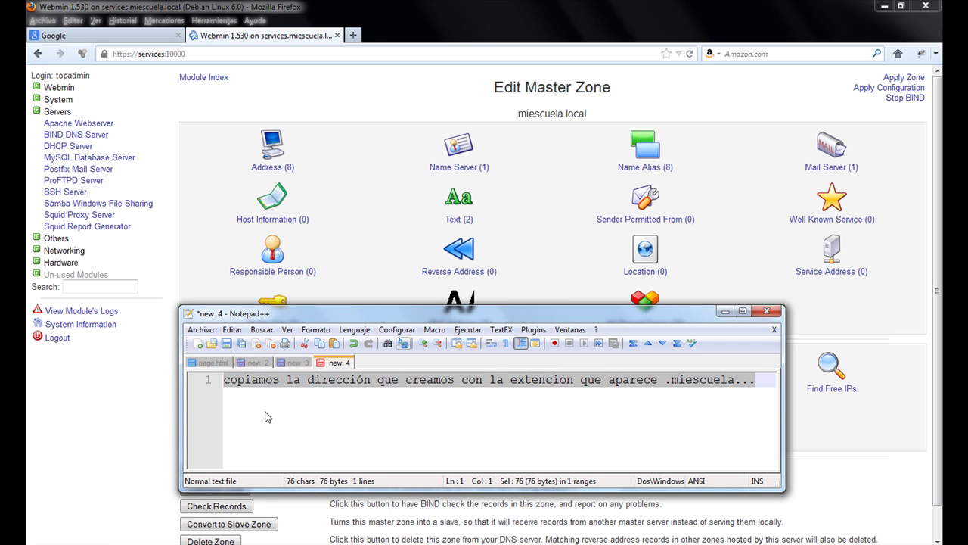
pyautogui.hotkey('ctrl', 'x')
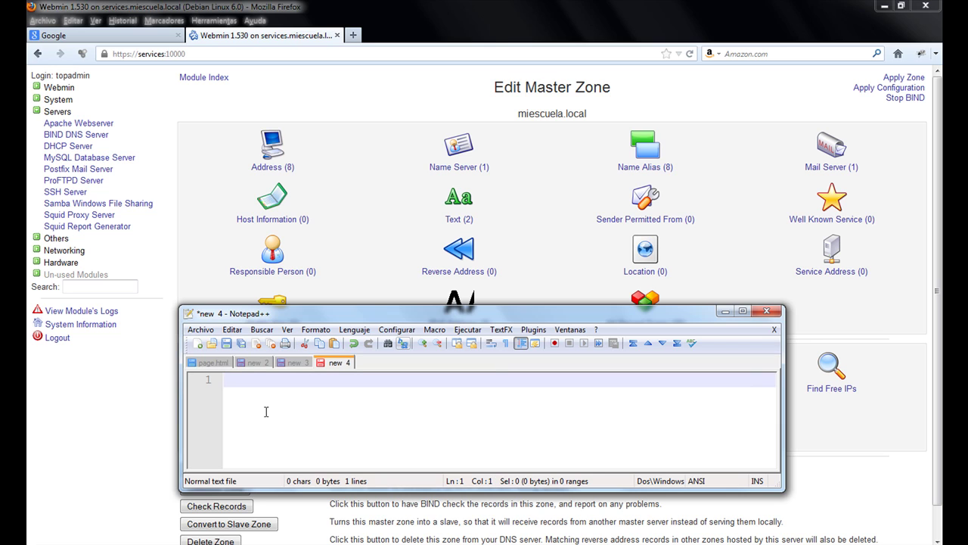
# Step: Write "Nos dirigimos a Name Alias y creamos un alias o nombre corto para poder" as the note's first line
pyautogui.write('No s dirigim')
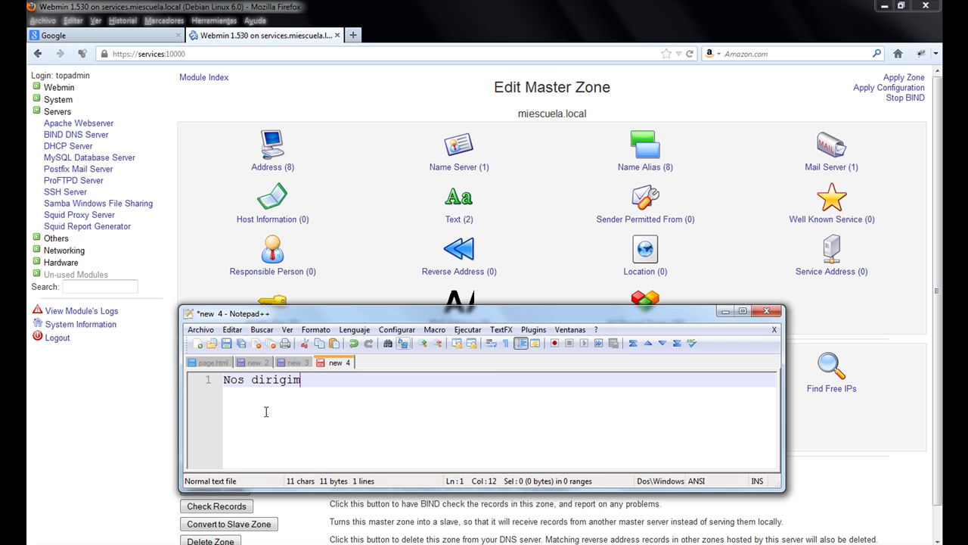
pyautogui.write('os a Name Alias')
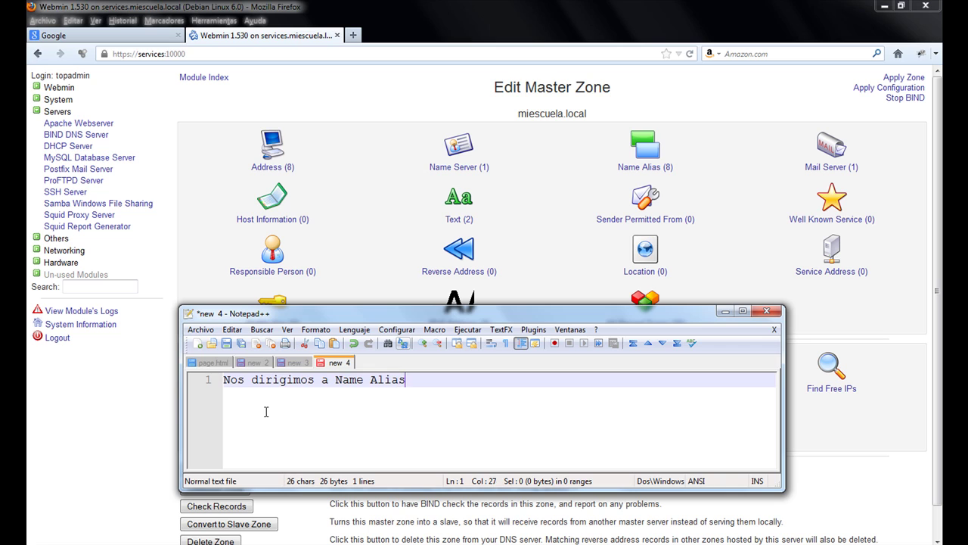
pyautogui.write(' y creamos u')
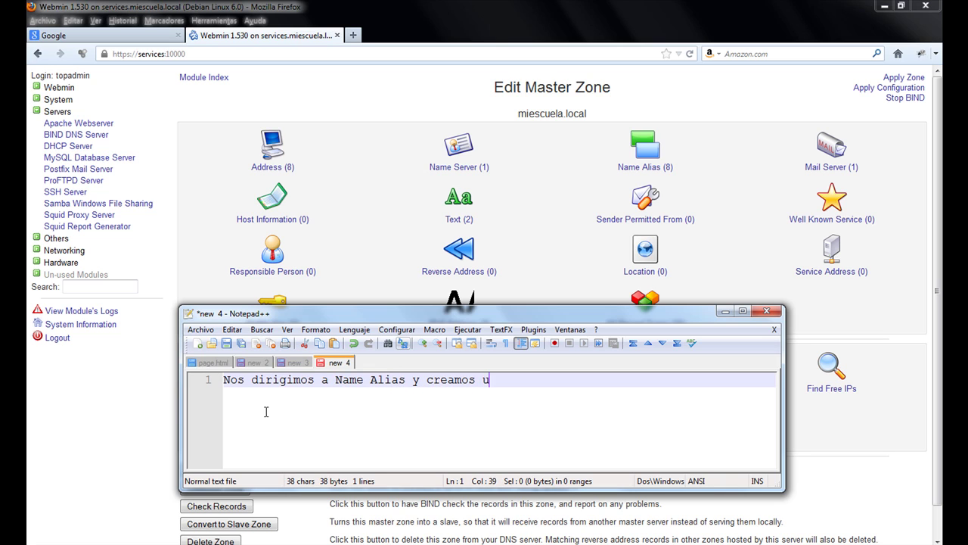
pyautogui.write('n alias ')
pyautogui.write('o nombre ')
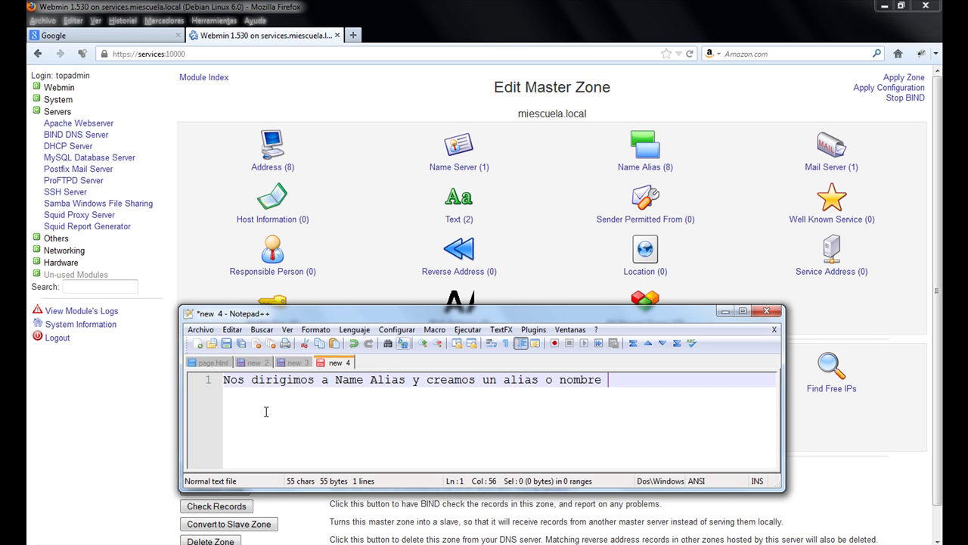
pyautogui.write('corto para poder')
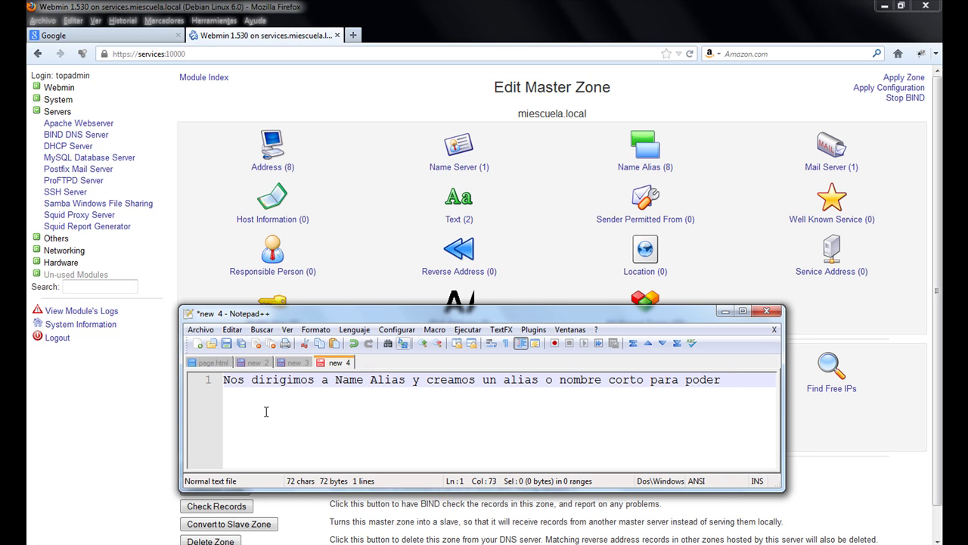
# Step: Add a second line reading "acceder de manera sencilla a nuestro nuevo servidor.." to the note
pyautogui.press('Return')
pyautogui.write('ac')
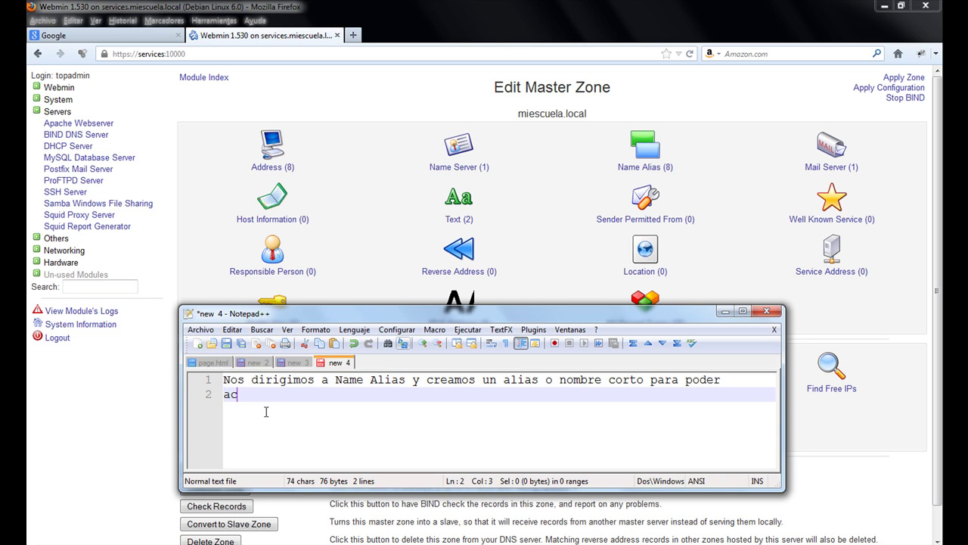
pyautogui.write('ceder')
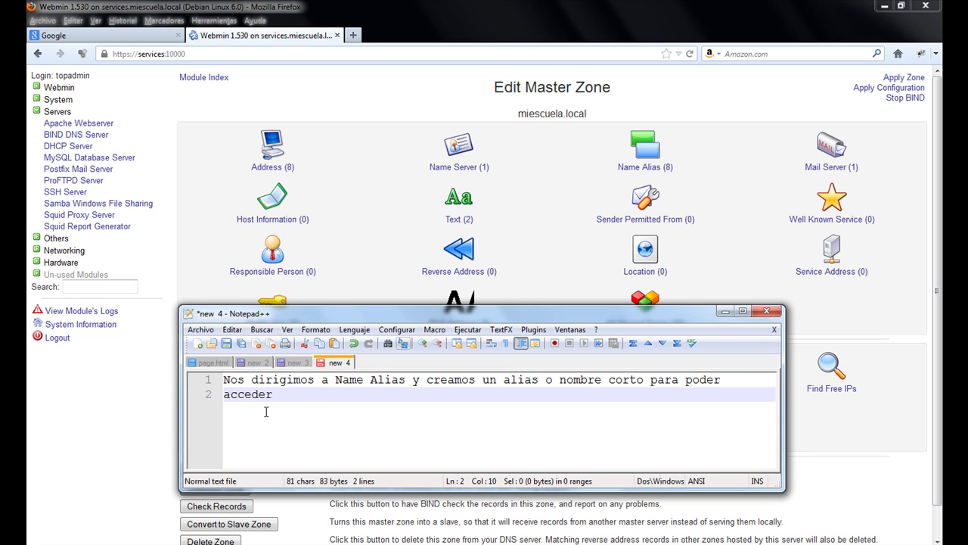
pyautogui.write(' de manera sensil')
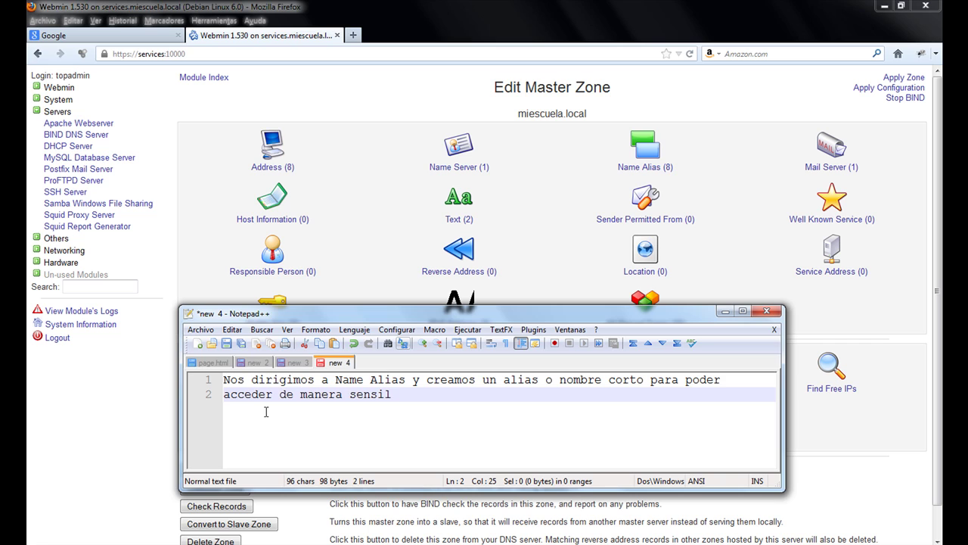
pyautogui.press('BackSpace')
pyautogui.press('BackSpace')
pyautogui.press('BackSpace')
pyautogui.write('cilla')
pyautogui.write('a nu')
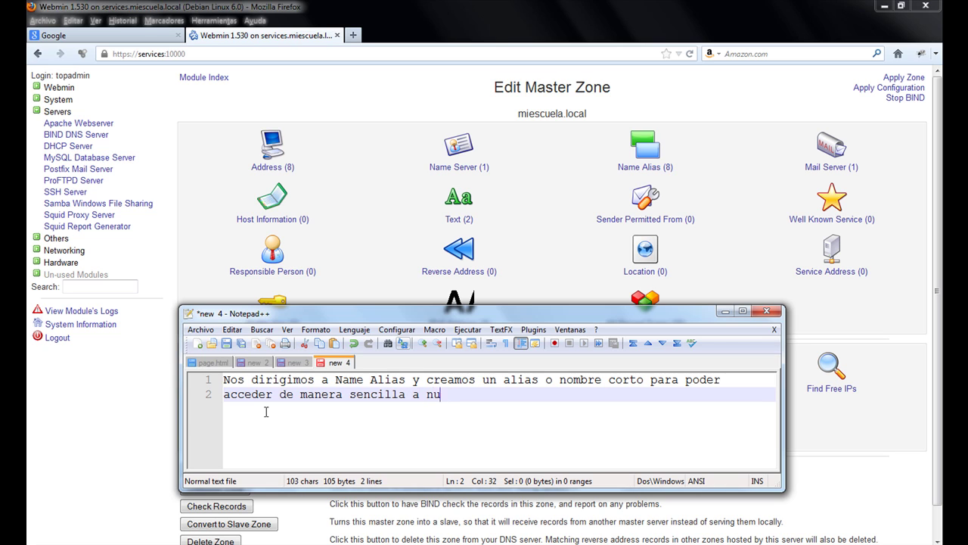
pyautogui.write('estro nuevo ')
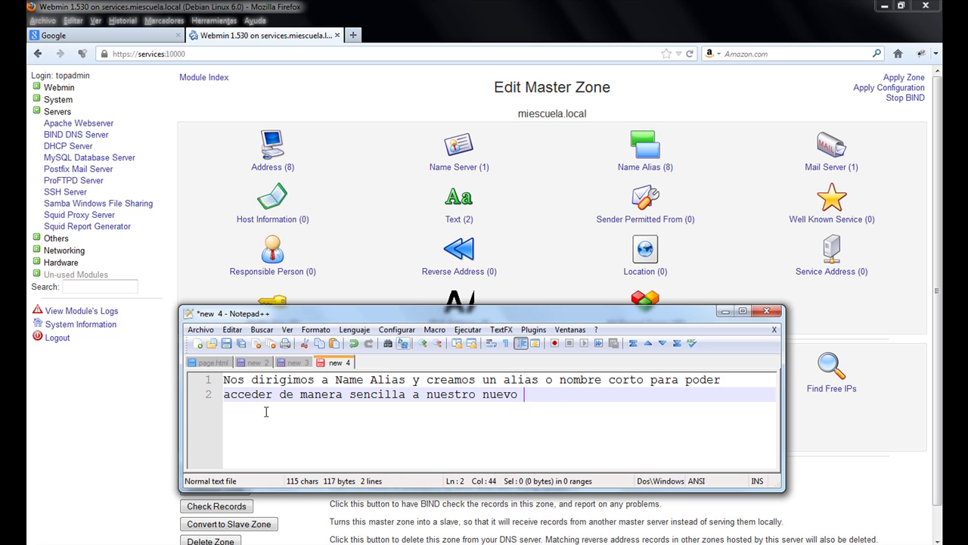
pyautogui.write('servidor..')
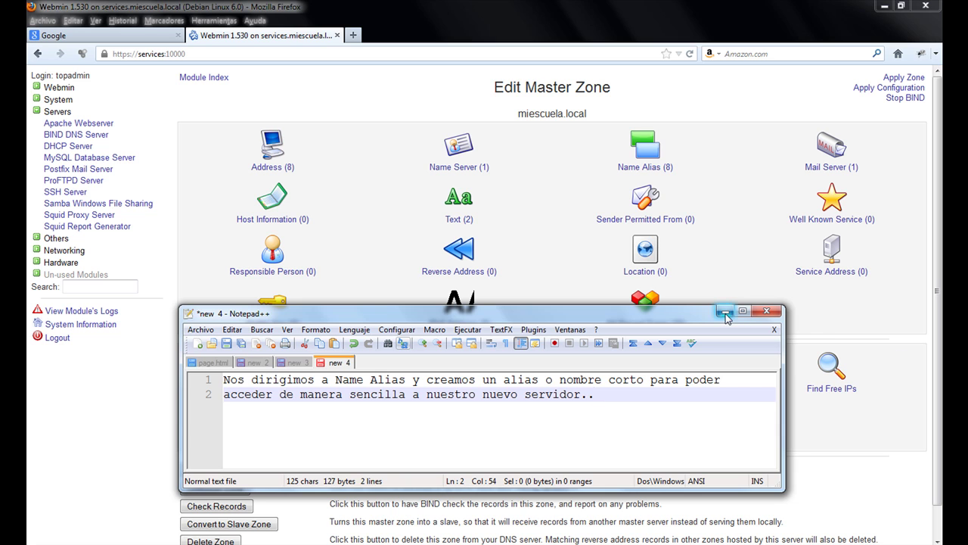
# Step: Create a name alias record named paralelo in the miescuela.local zone with the real name serverparalelo.miescuela.local
pyautogui.click(647, 153)
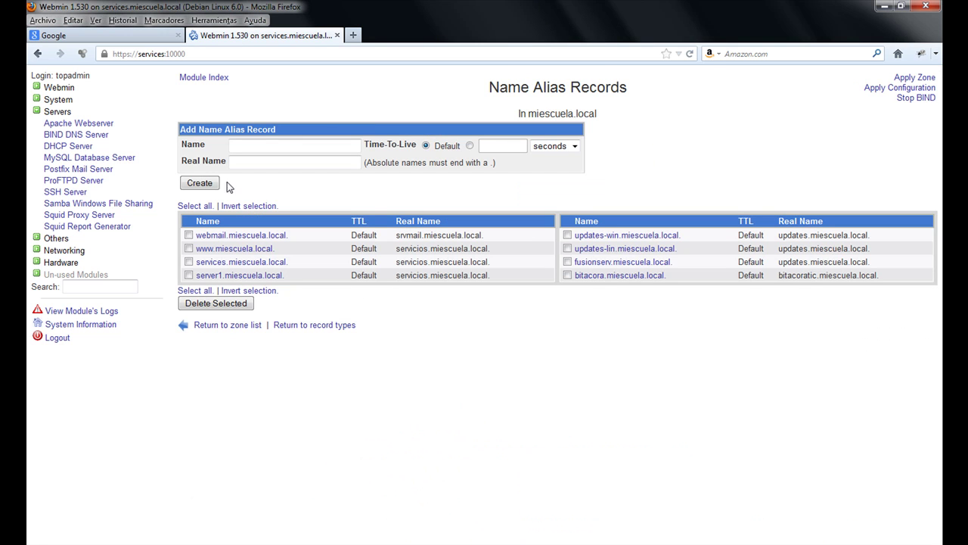
pyautogui.click(262, 144)
pyautogui.write('pa')
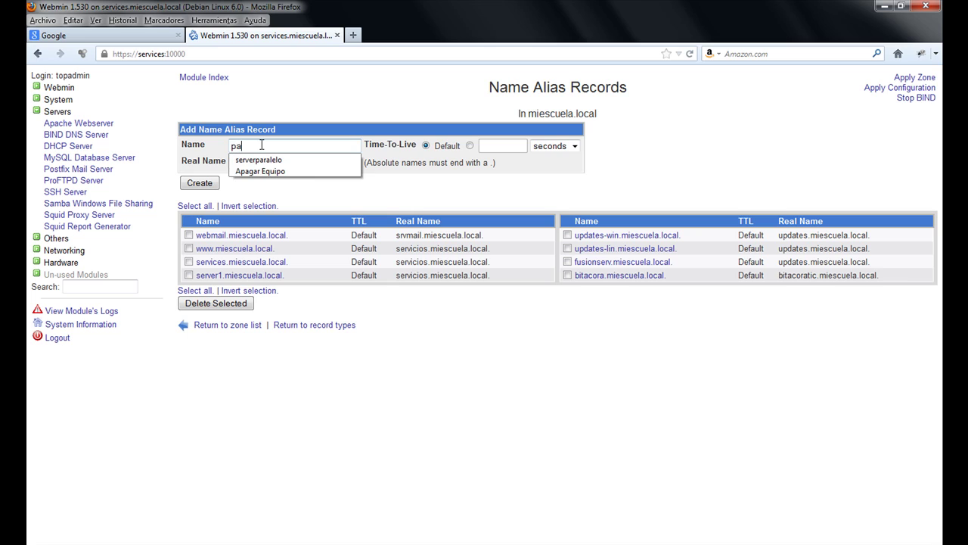
pyautogui.write('ralel')
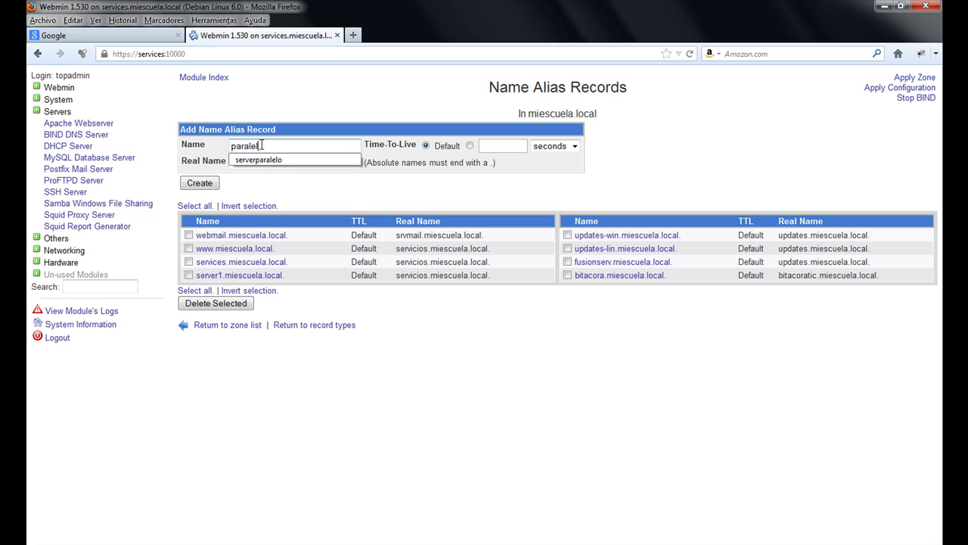
pyautogui.write('o')
pyautogui.click(266, 163)
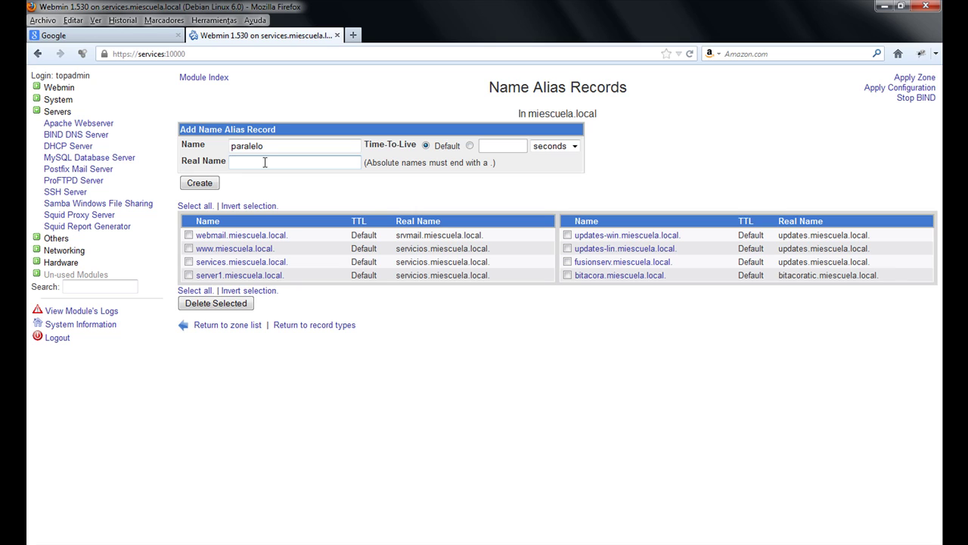
pyautogui.hotkey('ctrl', 'v')
pyautogui.click(200, 183)
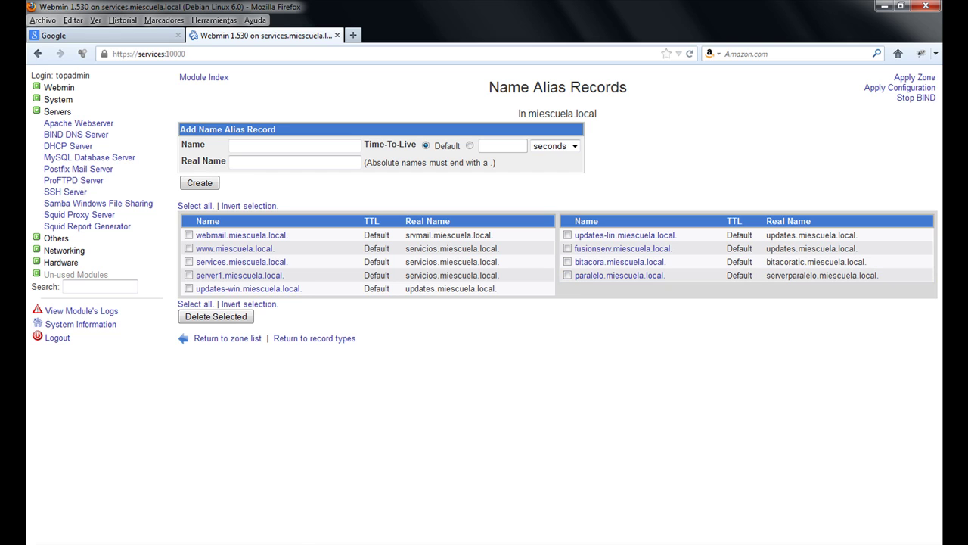
# Step: Switch to Notepad++ and clear the note about creating a name alias
pyautogui.hotkey('alt', 'Tab')
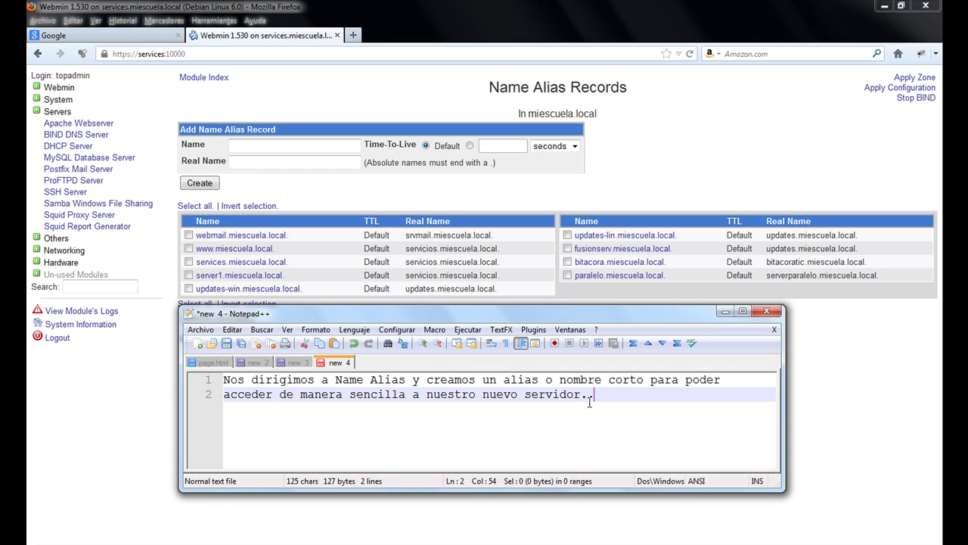
pyautogui.moveTo(596, 394); pyautogui.dragTo(477, 394)
pyautogui.moveTo(276, 394); pyautogui.dragTo(204, 382)
pyautogui.press('Delete')
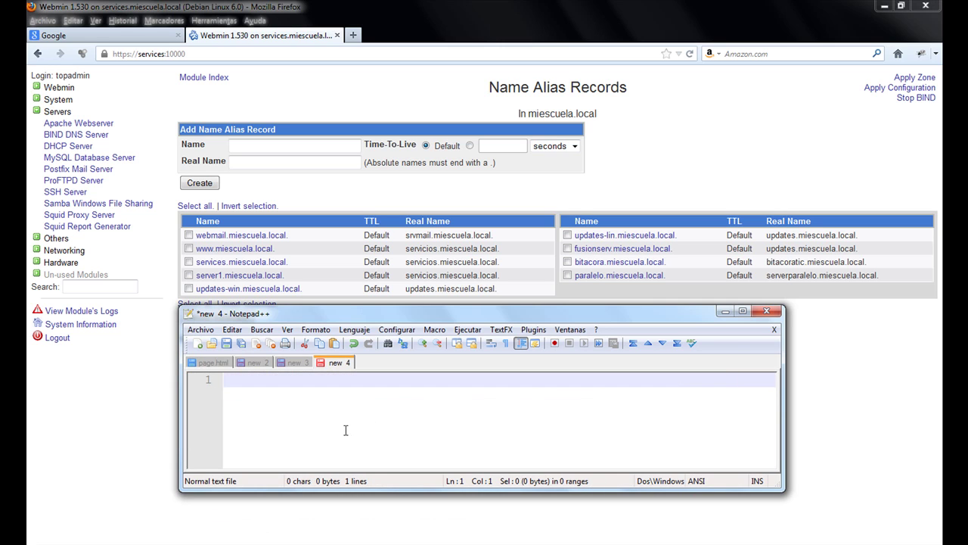
# Step: Write "como vemos hemos agregado el alias para nuestro servidor, ahora debemos aplicar los cambios" as the note's first line
pyautogui.write('como vemos a')
pyautogui.press('BackSpace')
pyautogui.write('hemos ')
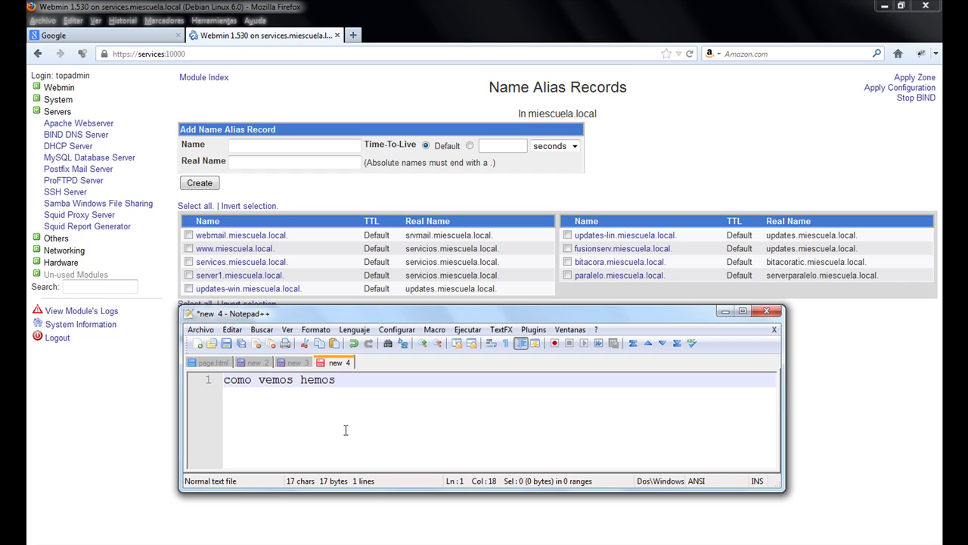
pyautogui.write('agregado el ')
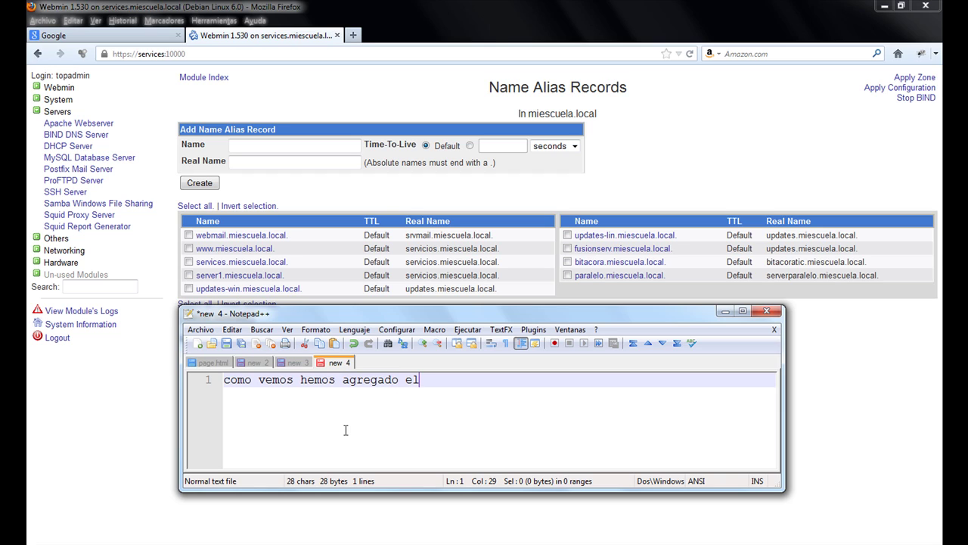
pyautogui.write('al')
pyautogui.write('s para nu')
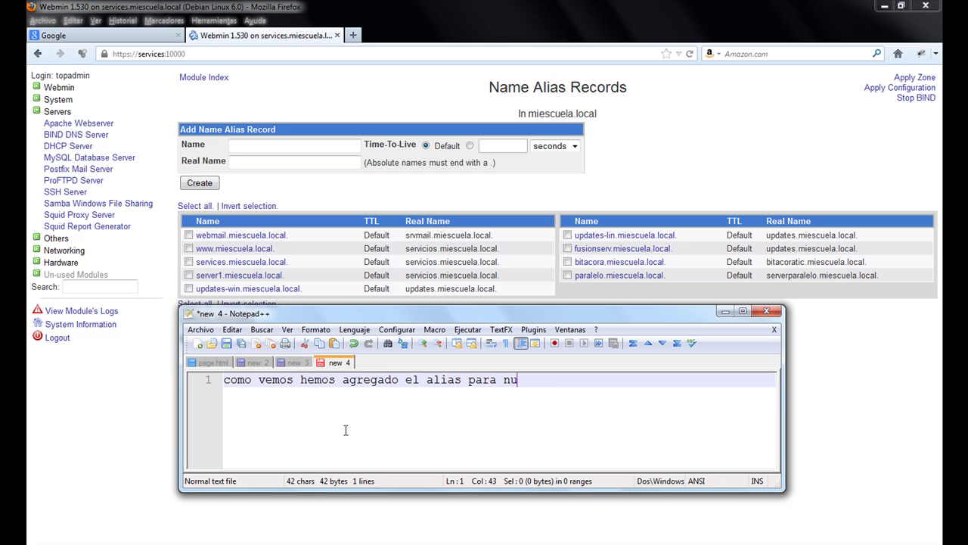
pyautogui.write('estro servido')
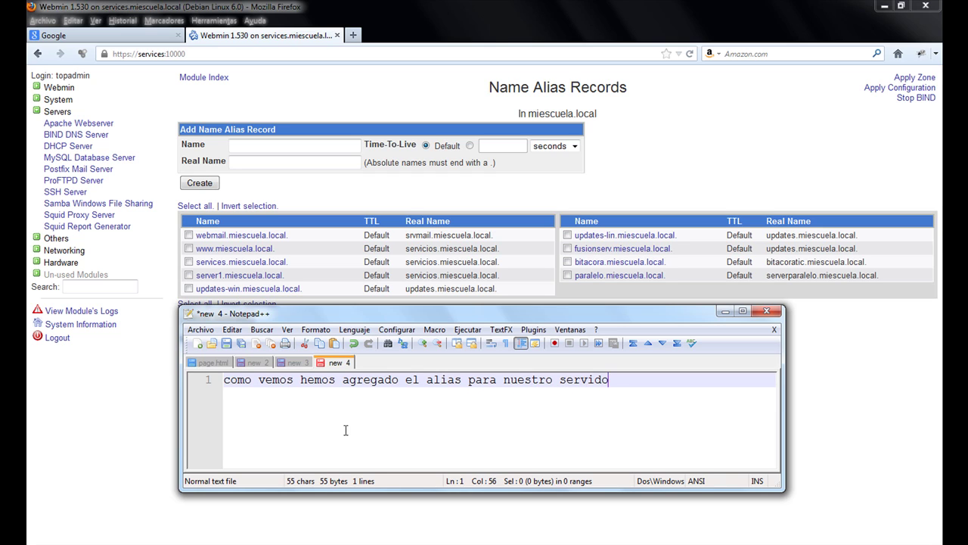
pyautogui.write('r, ap')
pyautogui.press('BackSpace')
pyautogui.press('BackSpace')
pyautogui.write('ahora debemos ')
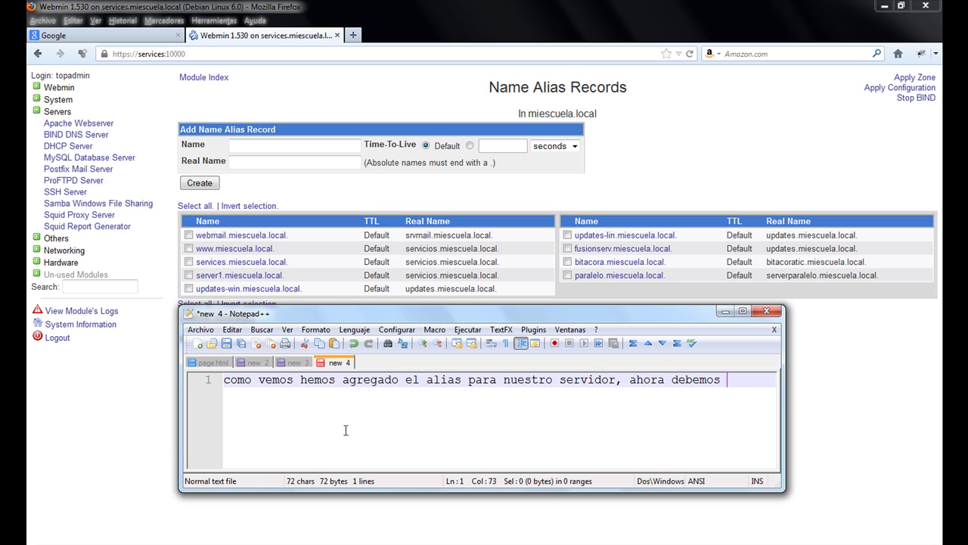
pyautogui.write('aplicar ')
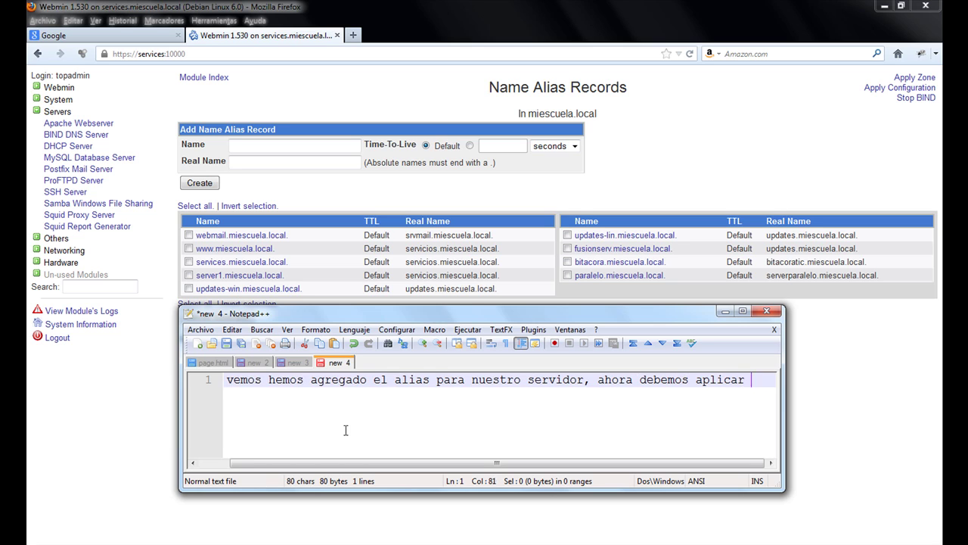
pyautogui.write('los cambios')
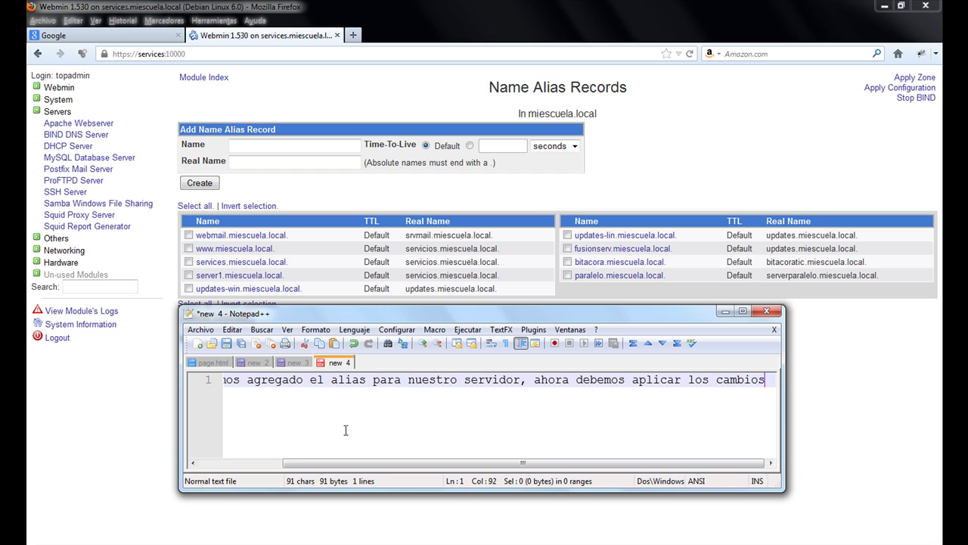
# Step: Add a second line reading "para ello le damos a aplicar configuracion como se ve..." and minimize the editor
pyautogui.press('Return')
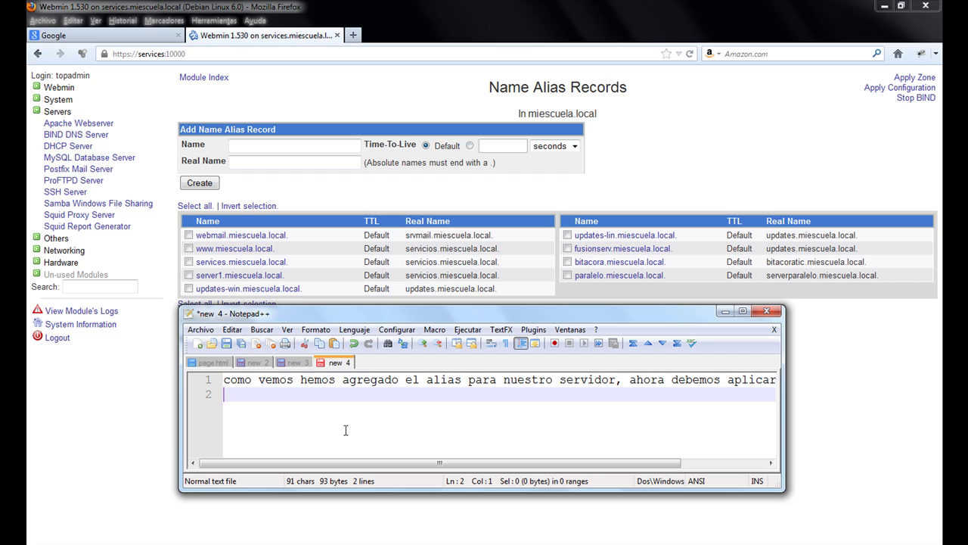
pyautogui.write('para ello ')
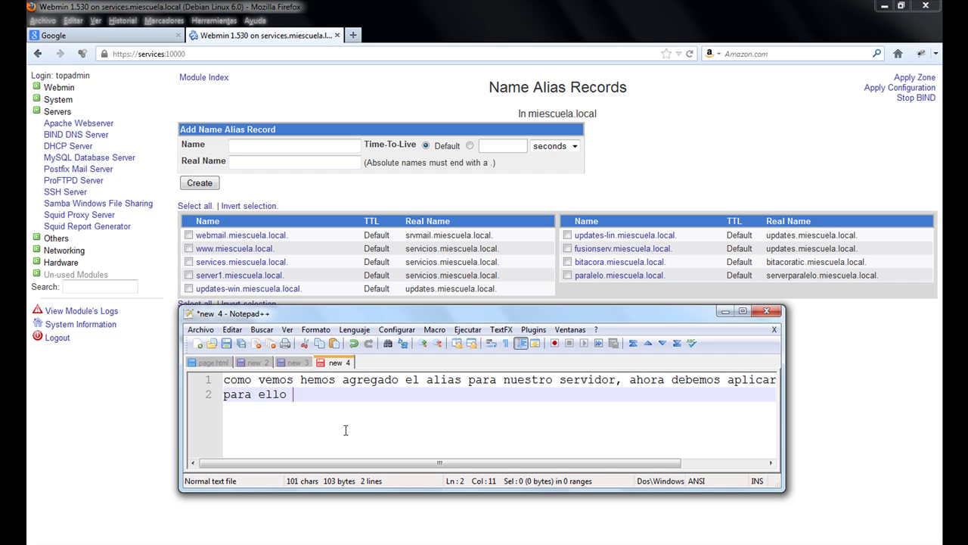
pyautogui.write('le damos a aplic')
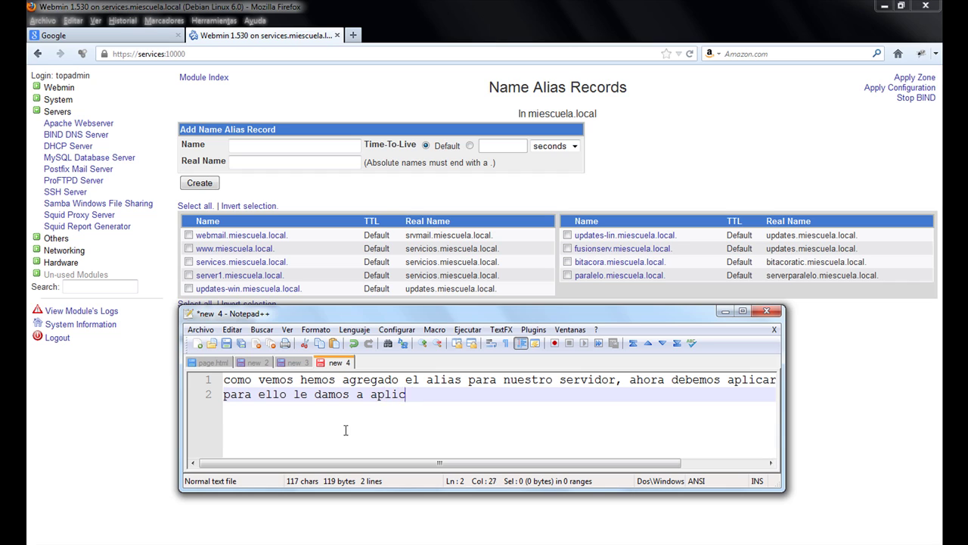
pyautogui.write('ar configuracion ')
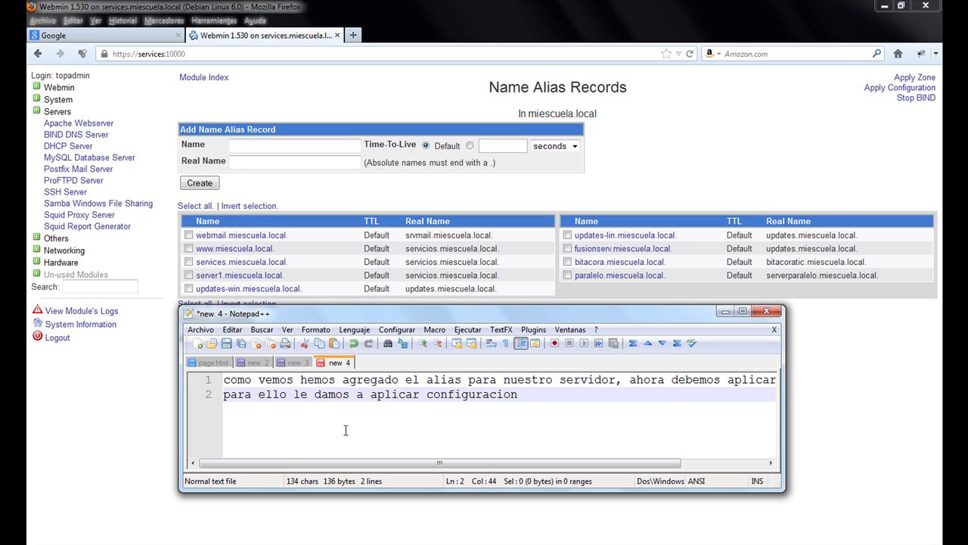
pyautogui.write('como se ve...')
pyautogui.click(724, 312)
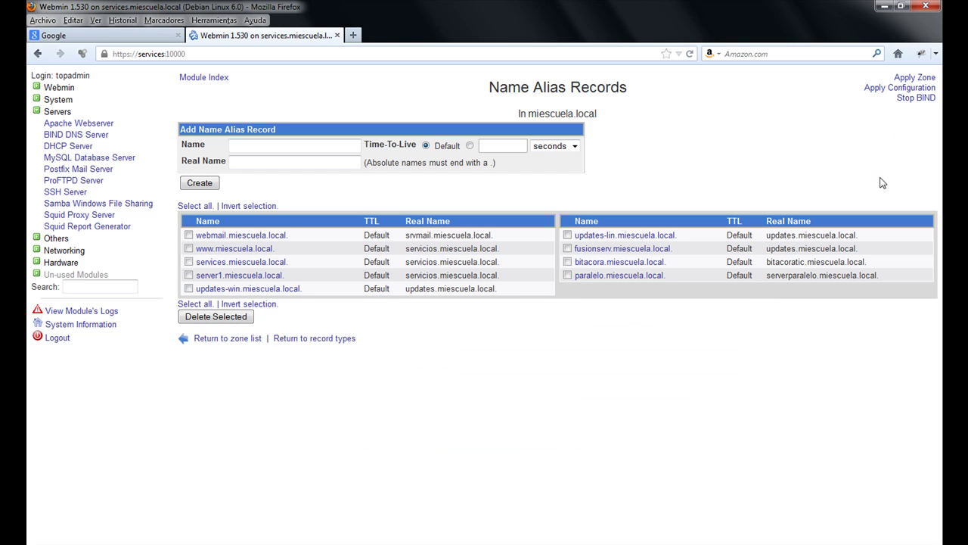
# Step: Apply the DNS configuration from the Name Alias Records page and return to the zone list
pyautogui.click(881, 89)
pyautogui.click(208, 340)
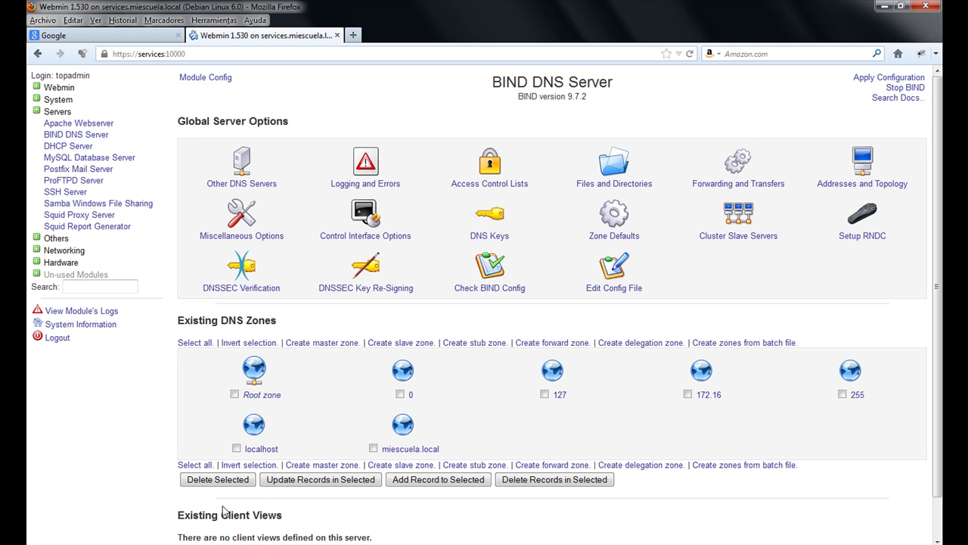
pyautogui.scroll(-1, 268, 473)
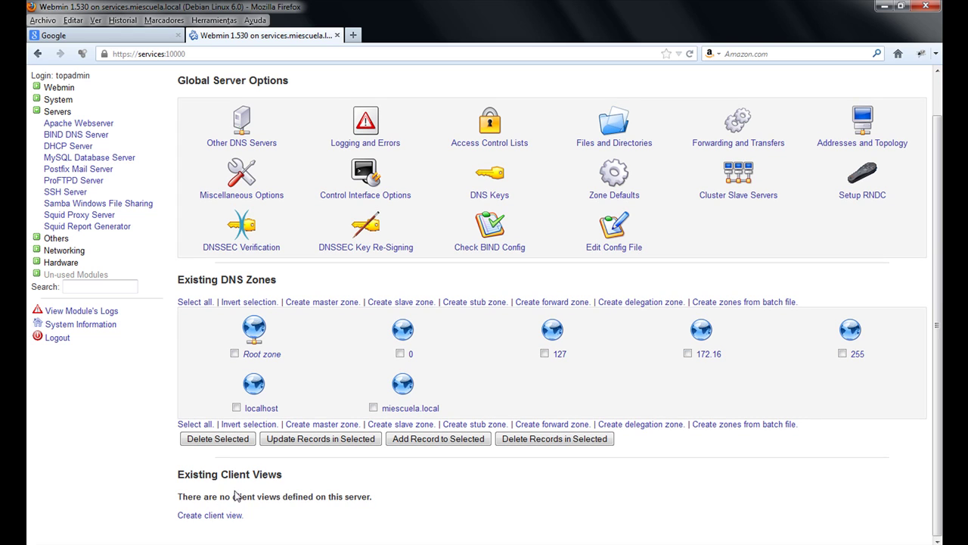
pyautogui.scroll(1, 484, 390)
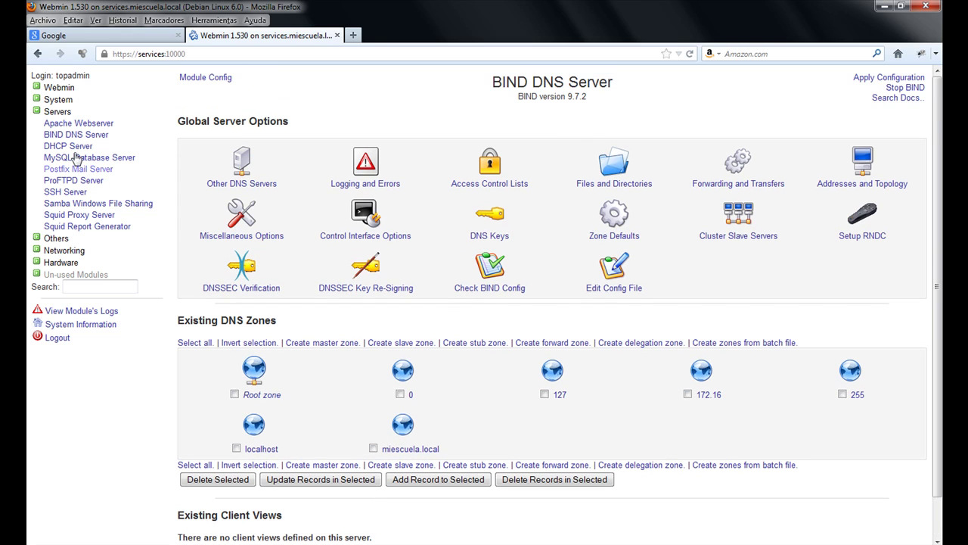
# Step: Reload the BIND DNS Server module, then stop BIND and start it again
pyautogui.click(65, 136)
pyautogui.click(902, 89)
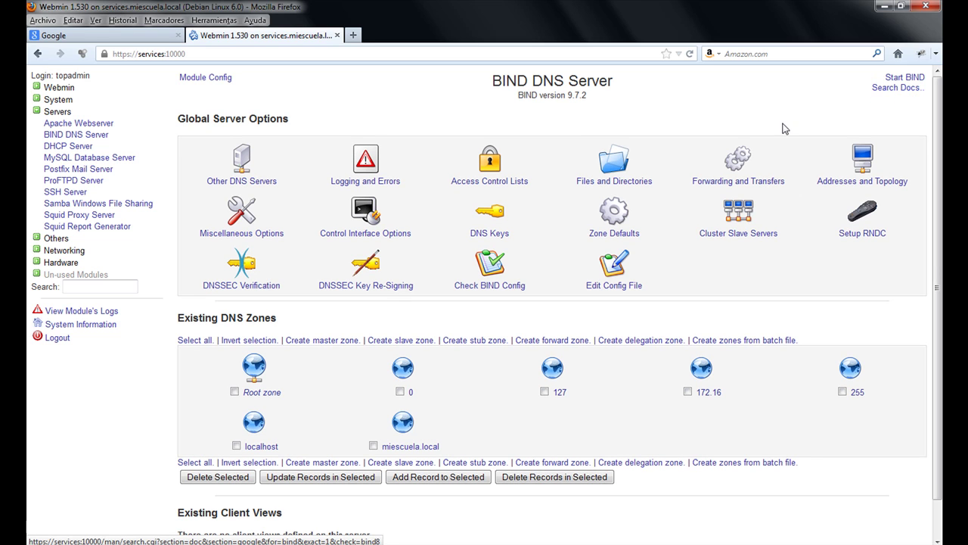
pyautogui.click(899, 79)
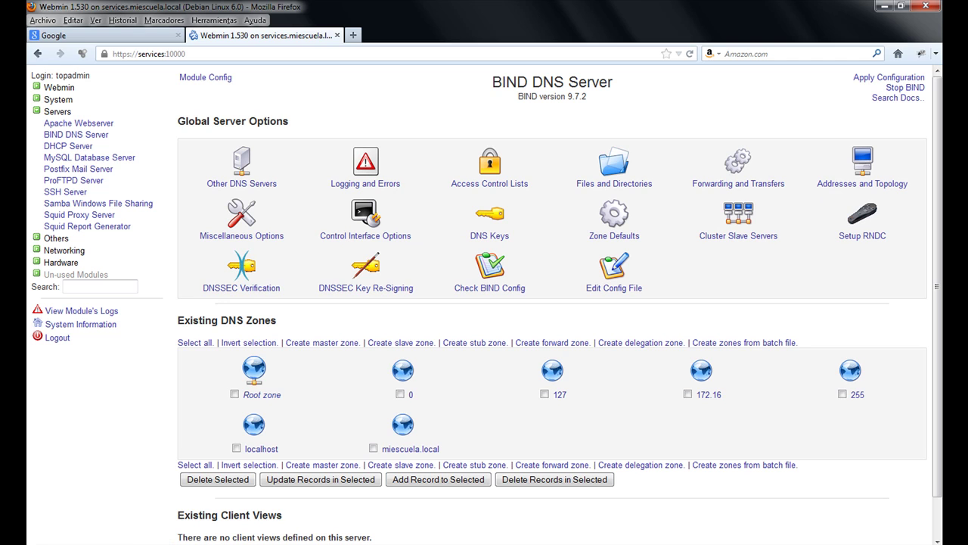
# Step: Switch to Notepad++ and clear the note about applying the configuration
pyautogui.hotkey('alt', 'Tab')
pyautogui.moveTo(596, 421); pyautogui.dragTo(219, 378)
pyautogui.press('Delete')
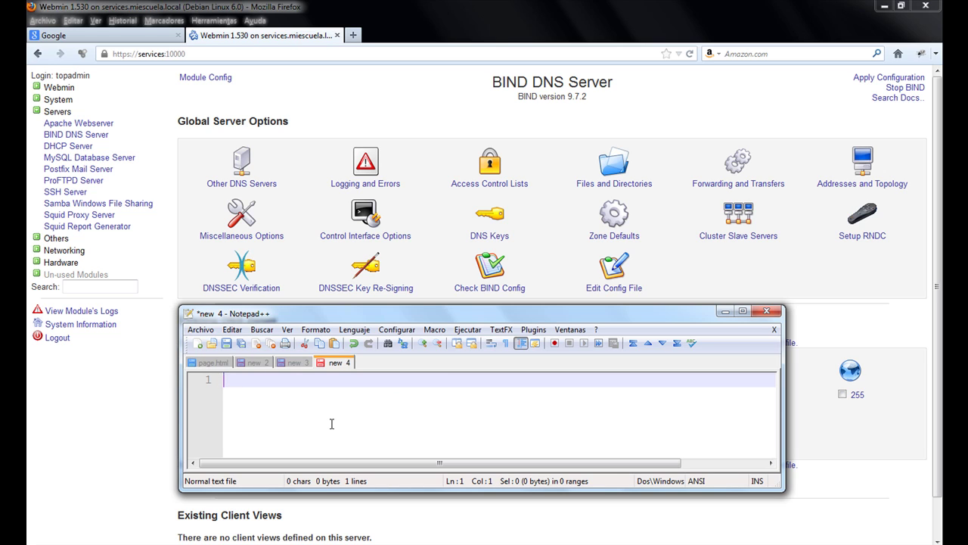
# Step: Write "para logar acceder al sevidor paralelo solo debermos abrir un navegador y colocar" as the note's first line
pyautogui.write('para logar aa')
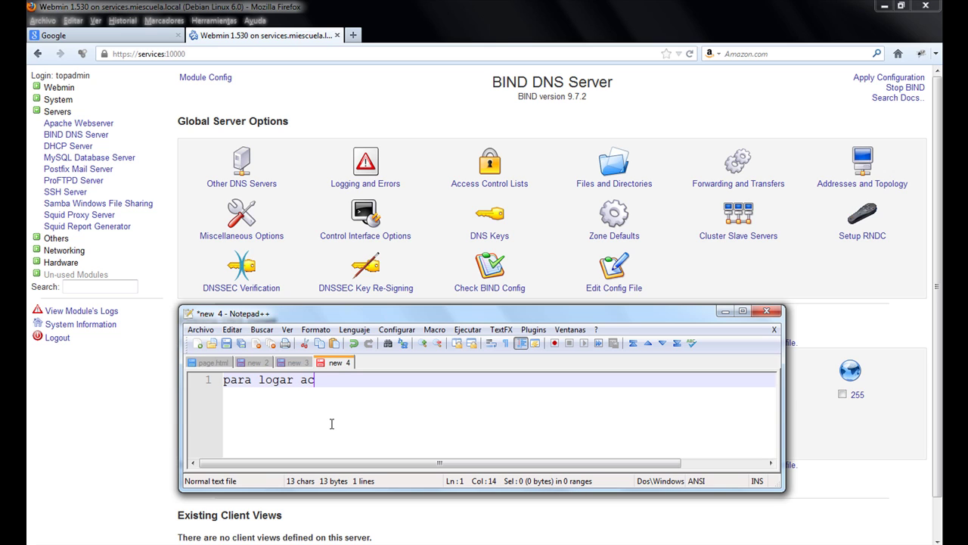
pyautogui.write('ceder al se')
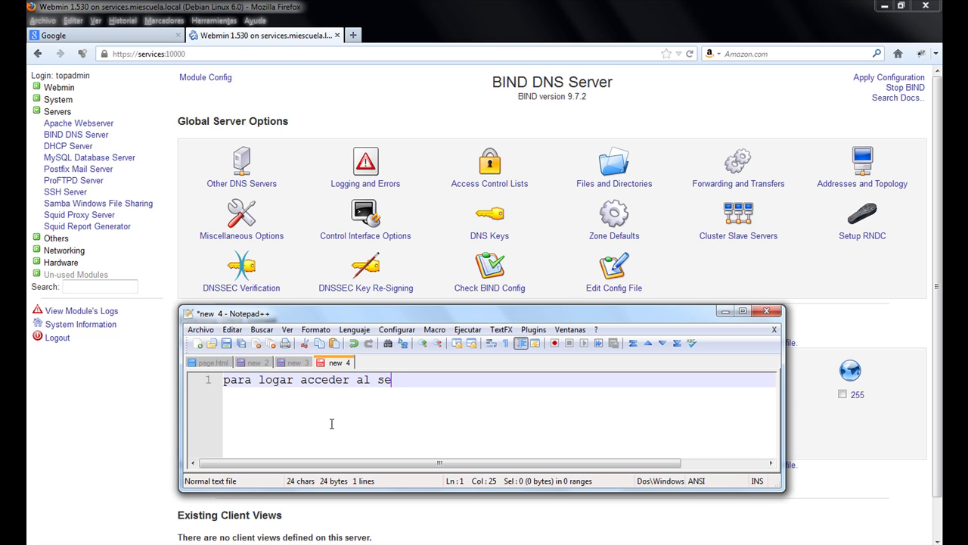
pyautogui.write('vidor para')
pyautogui.press('BackSpace')
pyautogui.write('lelo s')
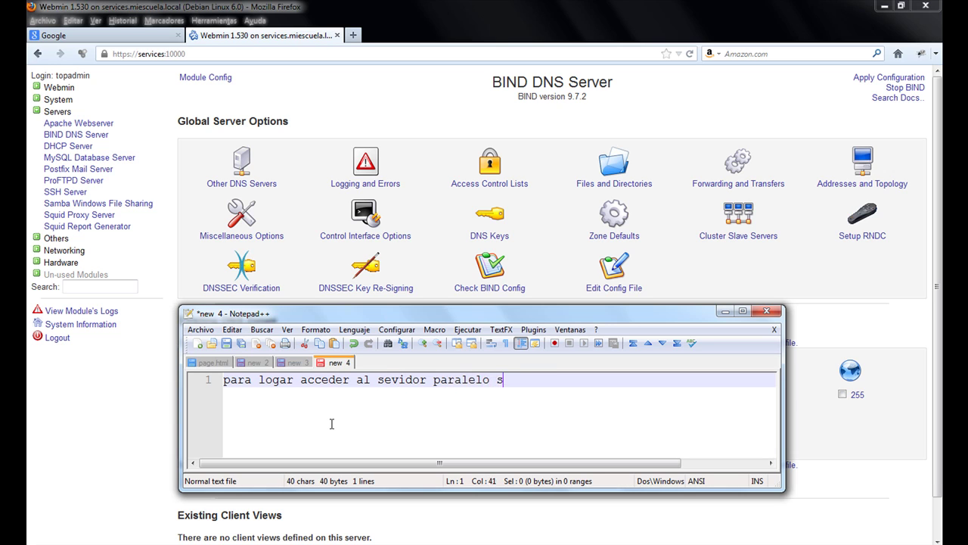
pyautogui.write('olo debermo')
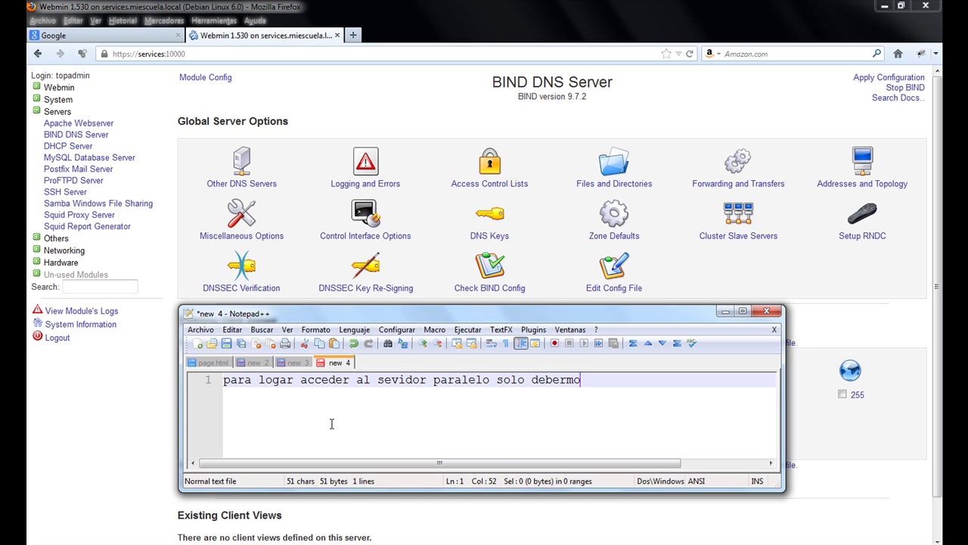
pyautogui.write('s abrir')
pyautogui.press('BackSpace')
pyautogui.press('BackSpace')
pyautogui.write('rir un nav')
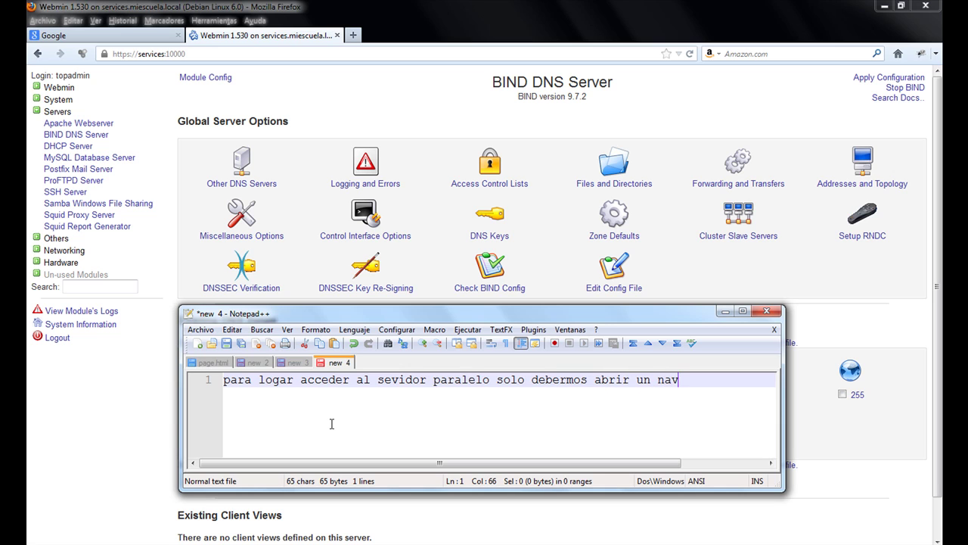
pyautogui.write('egador y colo')
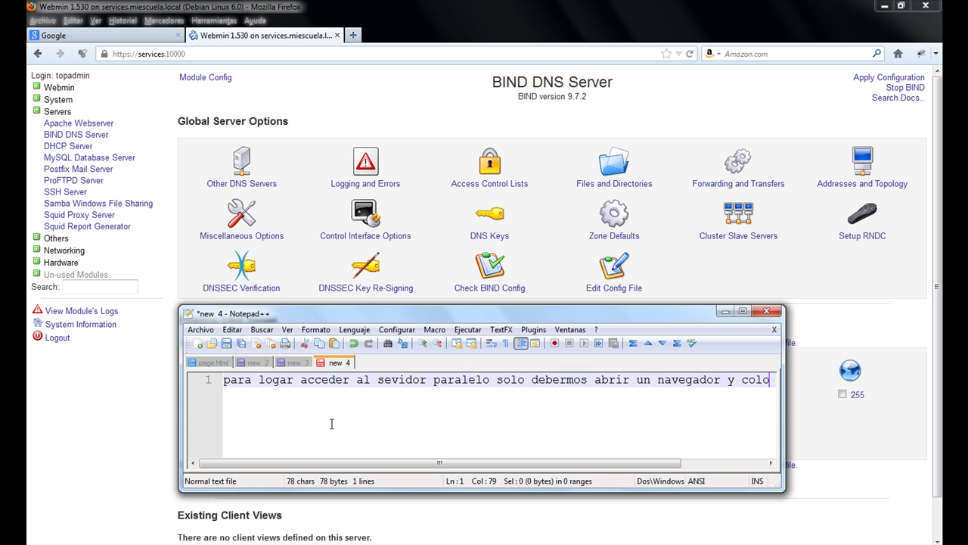
pyautogui.write('car')
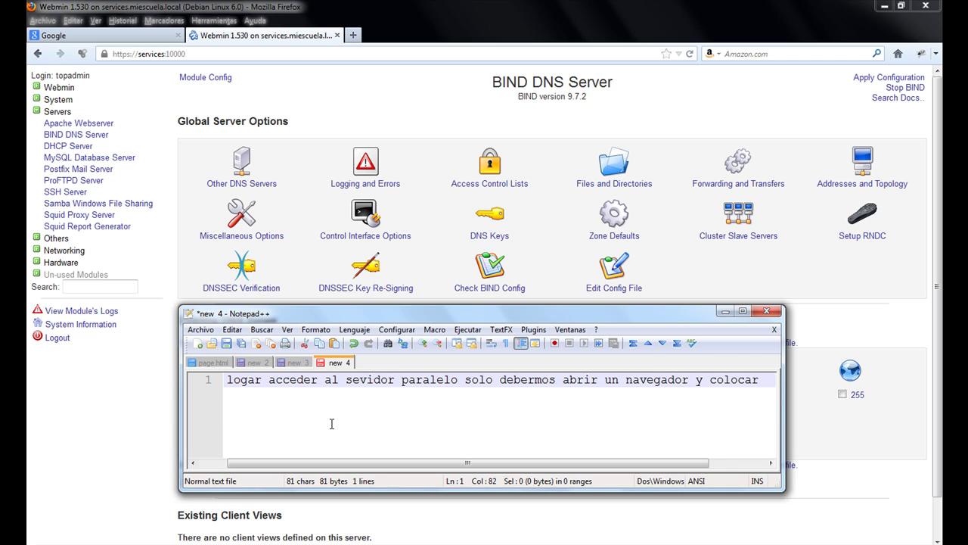
# Step: Add a second line to the note reading "el nombre paralelo que es el alia que utilizamos para identificarlo.."
pyautogui.press('Return')
pyautogui.write('el nombr')
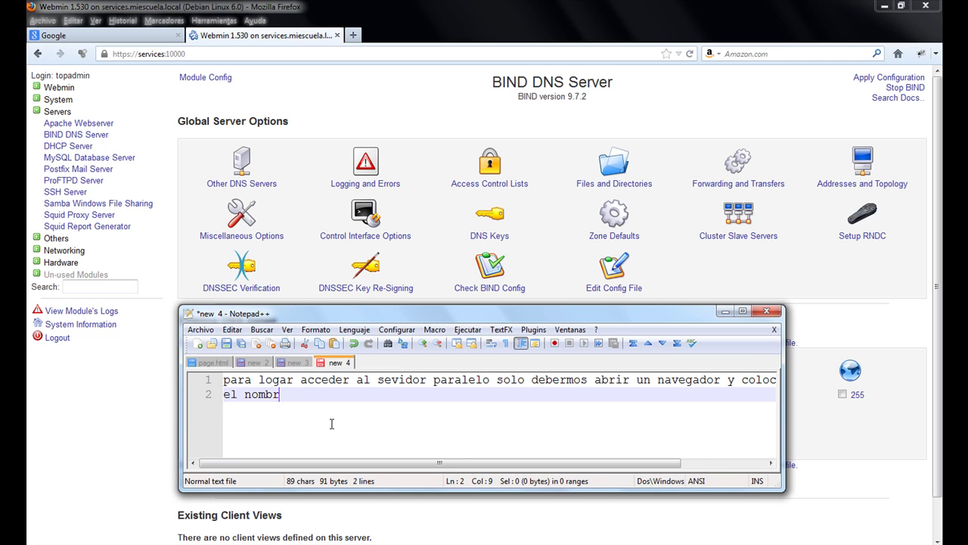
pyautogui.write('e paralelo ')
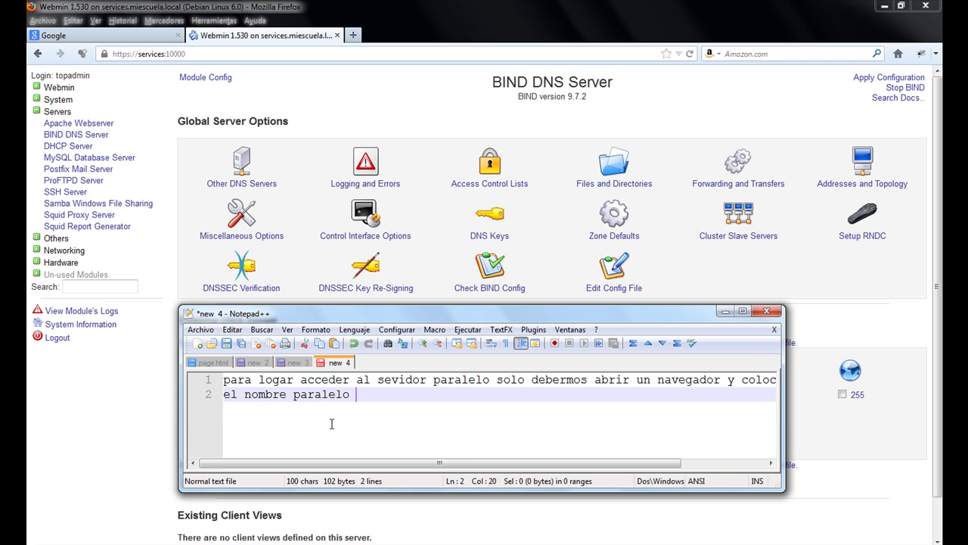
pyautogui.write('que es el alia que')
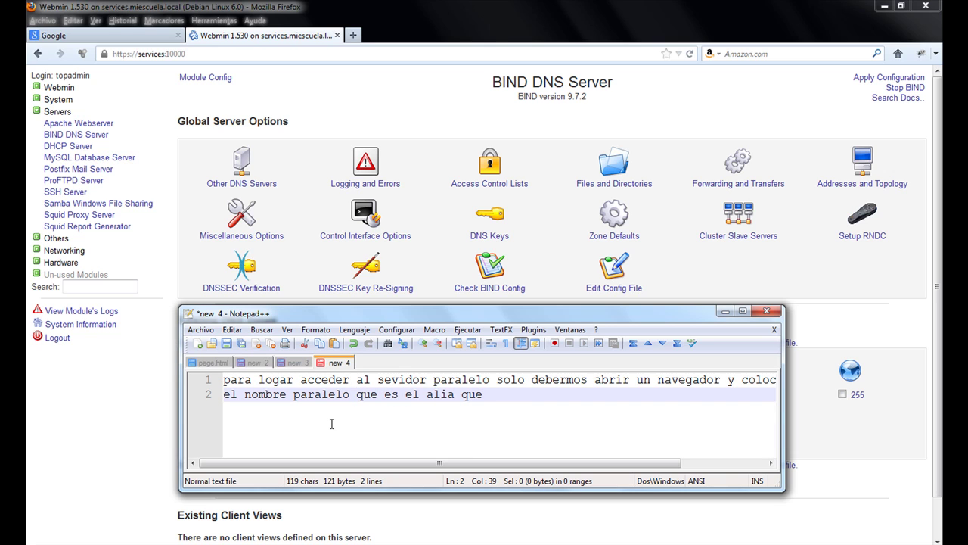
pyautogui.write(' utilizamos para identi')
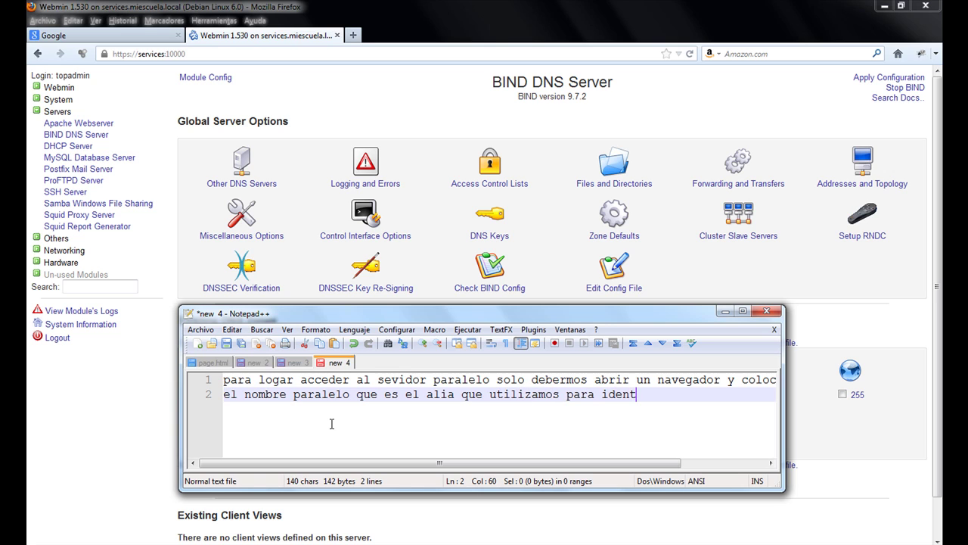
pyautogui.write('ficarlo..')
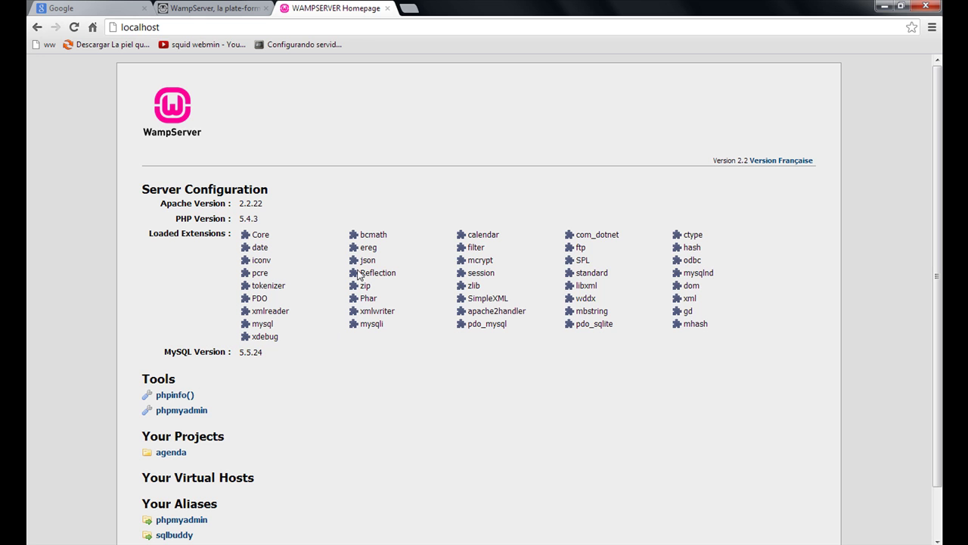
pyautogui.click(431, 28)
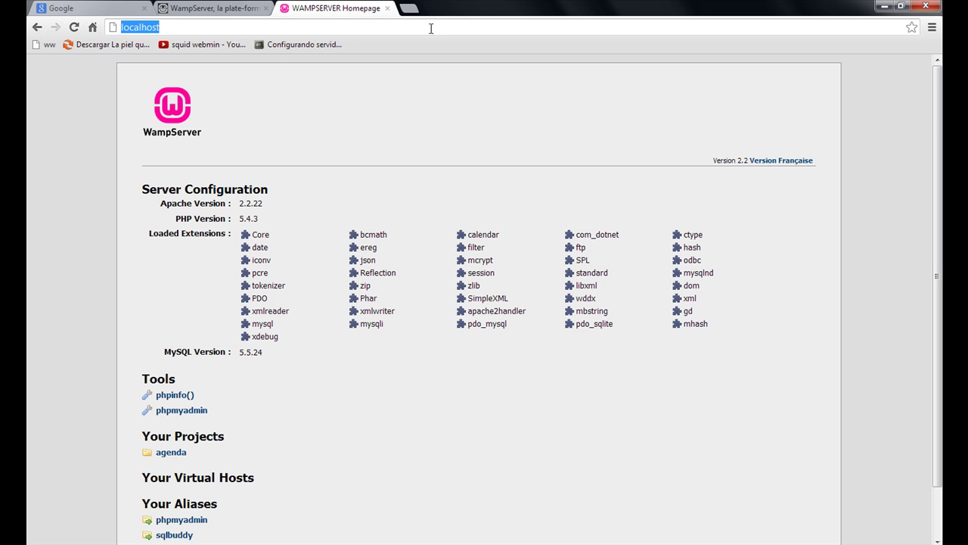
pyautogui.hotkey('ctrl', 't')
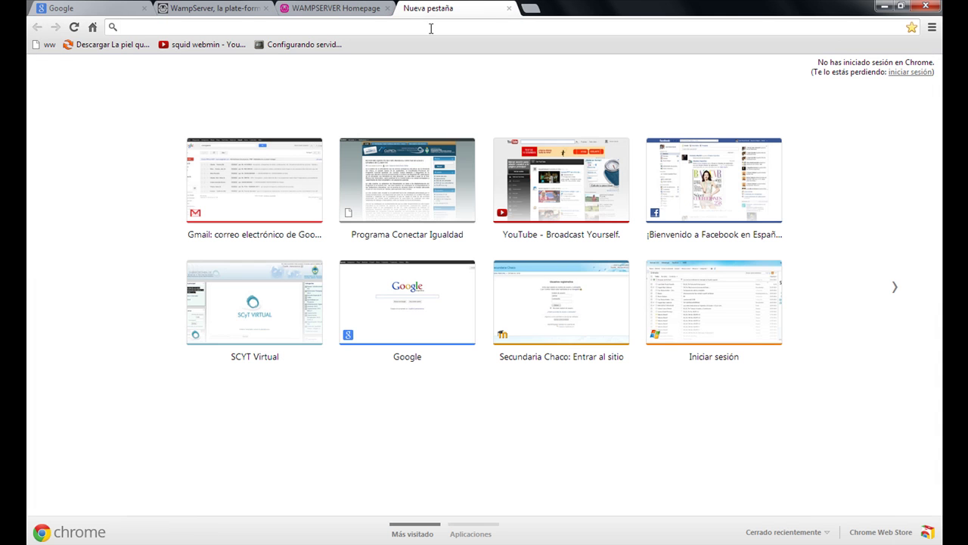
pyautogui.write('http:')
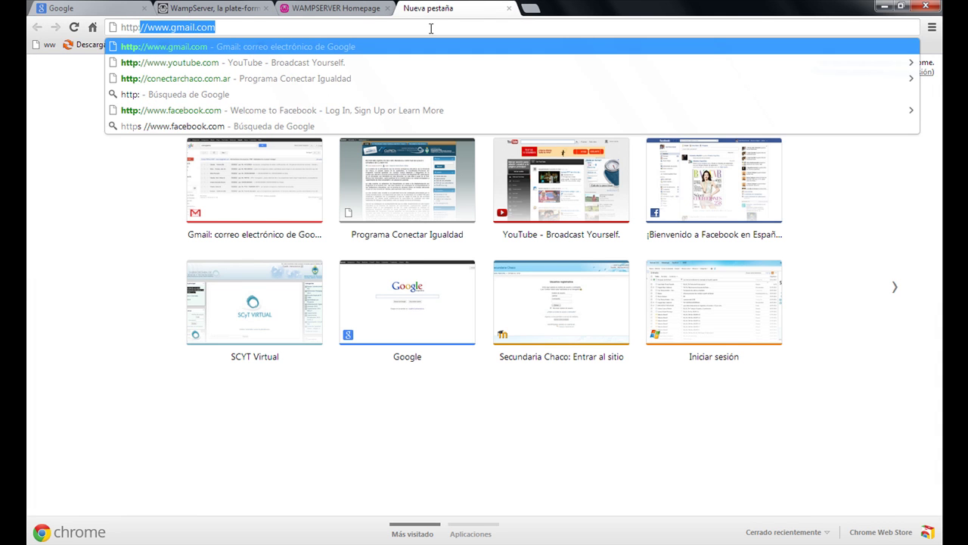
pyautogui.write('//')
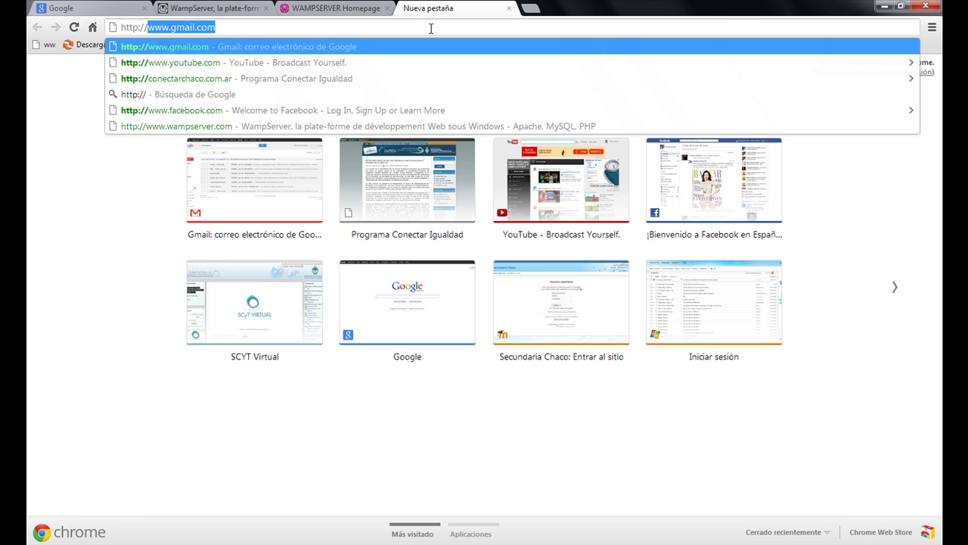
pyautogui.write('paralel')
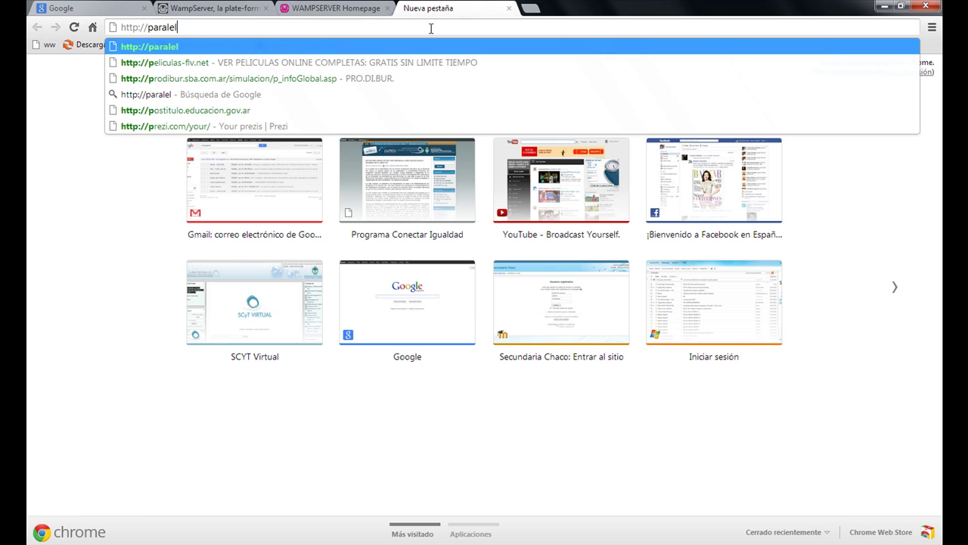
pyautogui.write('o.miescu')
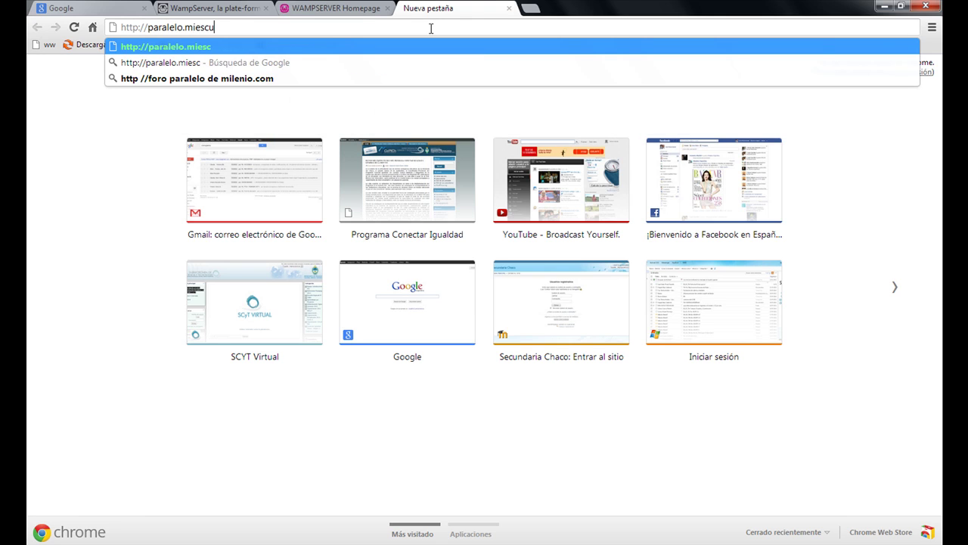
pyautogui.write('ela.local')
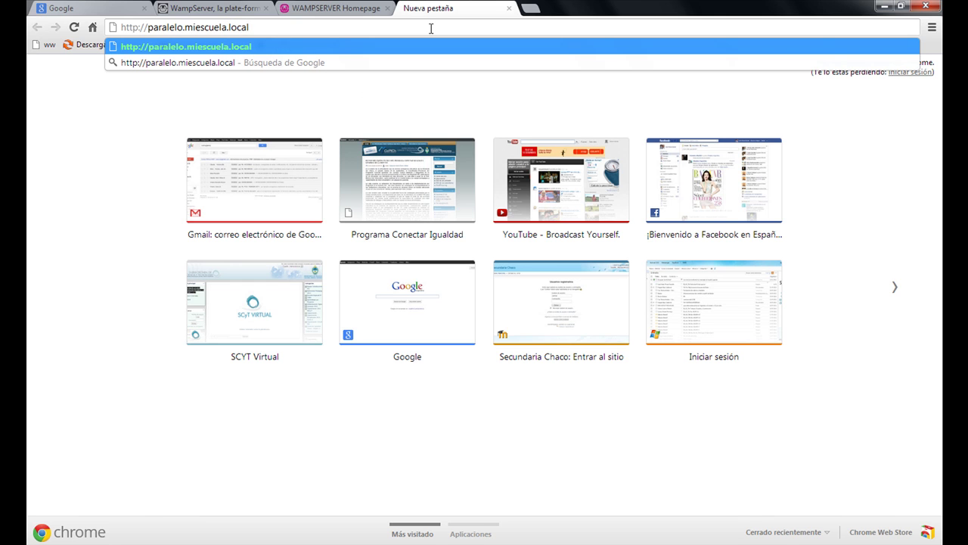
pyautogui.press('Return')
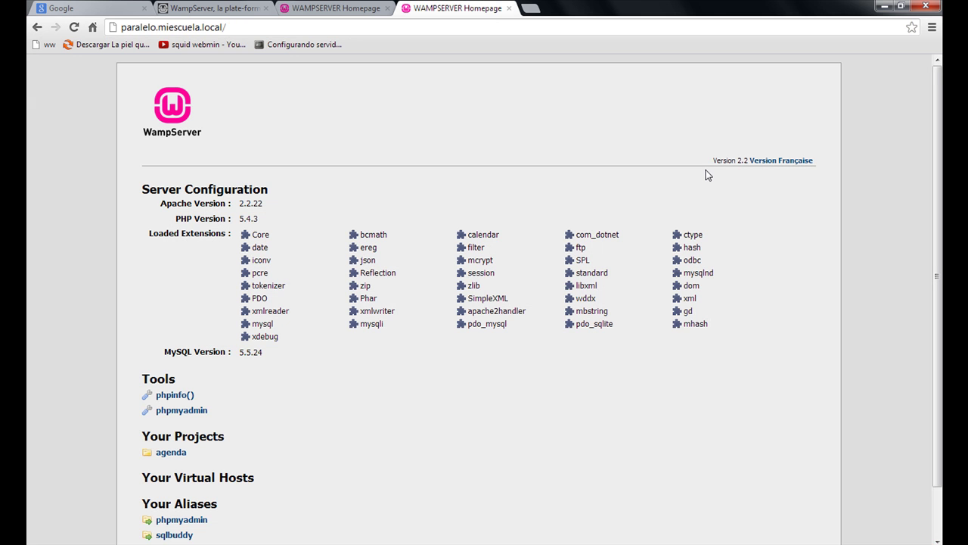
# Step: Open 172.16.0.12 in another new tab and look over the WampServer page down to its aliases
pyautogui.hotkey('ctrl', 't')
pyautogui.write('1')
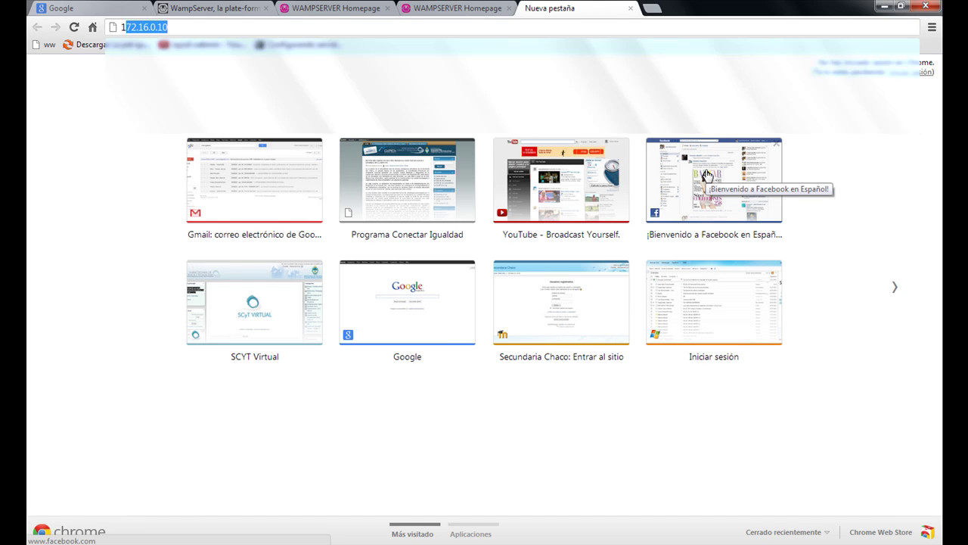
pyautogui.write('72.16.')
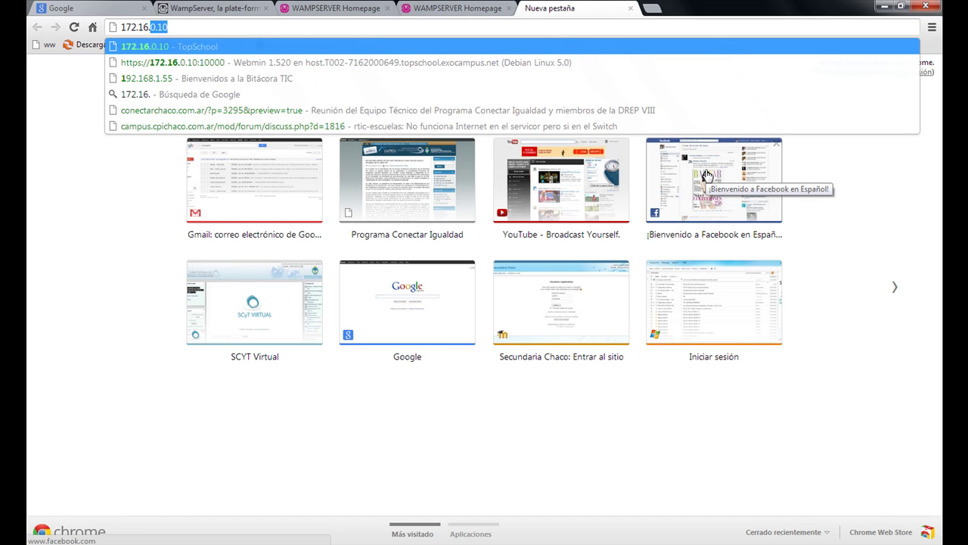
pyautogui.write('0.12')
pyautogui.press('Return')
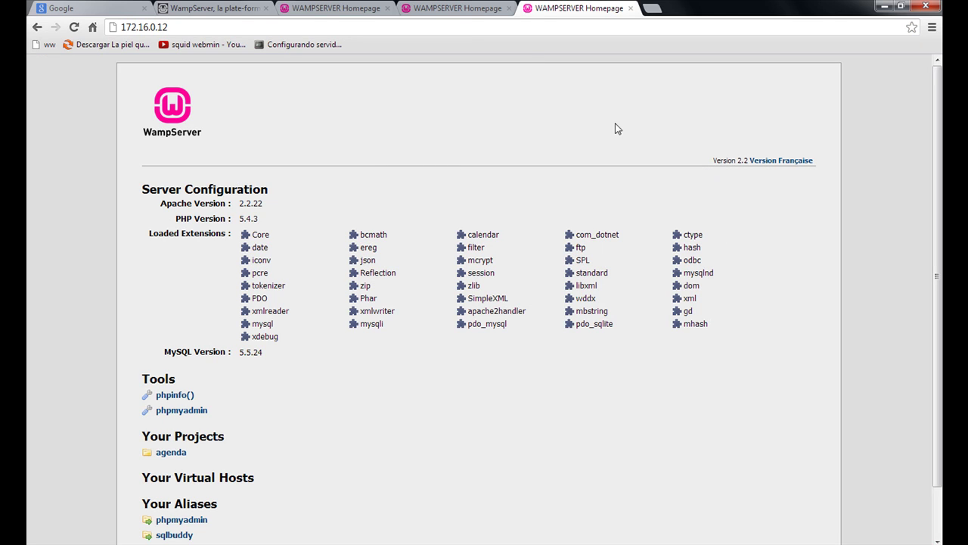
pyautogui.scroll(-1, 493, 457)
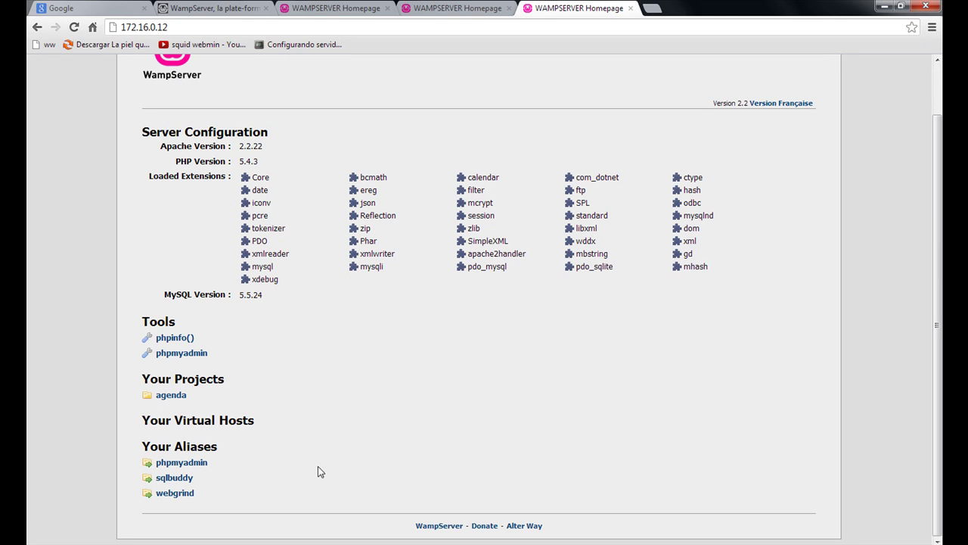
# Step: Check the closing note in Notepad++ against the paralelo.miescuela.local page and highlight that page's address
pyautogui.hotkey('alt', 'Tab')
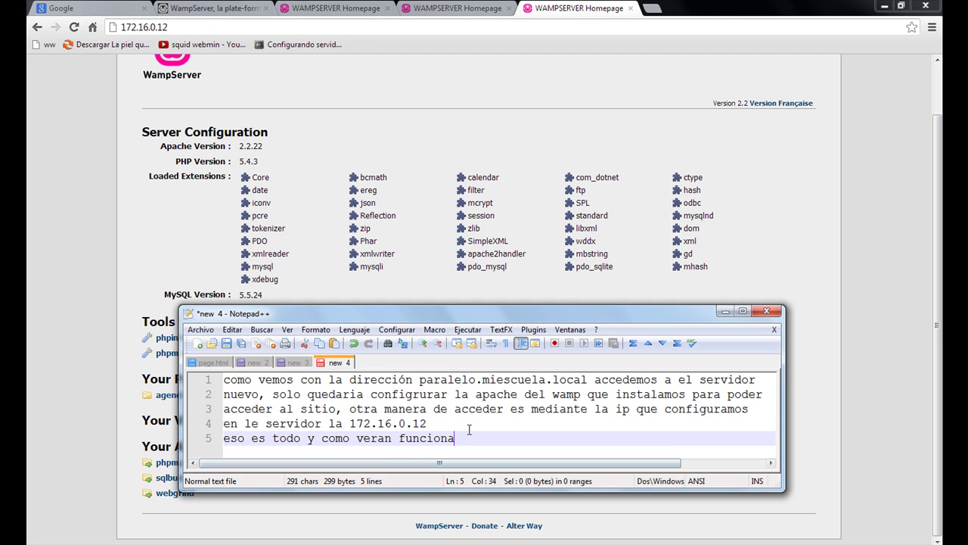
pyautogui.click(450, 9)
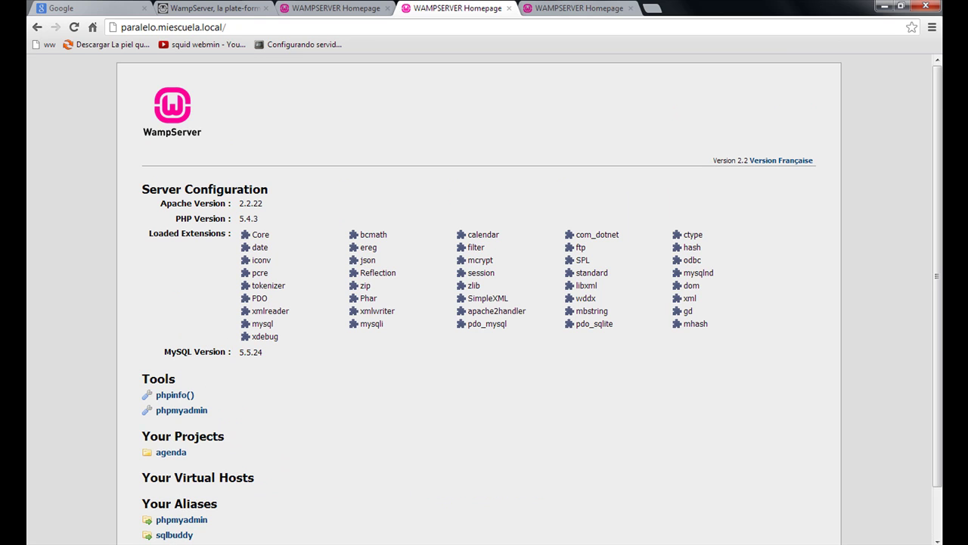
pyautogui.hotkey('alt', 'Tab')
pyautogui.moveTo(257, 27); pyautogui.dragTo(117, 27)
# Step: Append ", saludos" to the last line of the Notepad++ note and minimize its window
pyautogui.hotkey('alt', 'Tab')
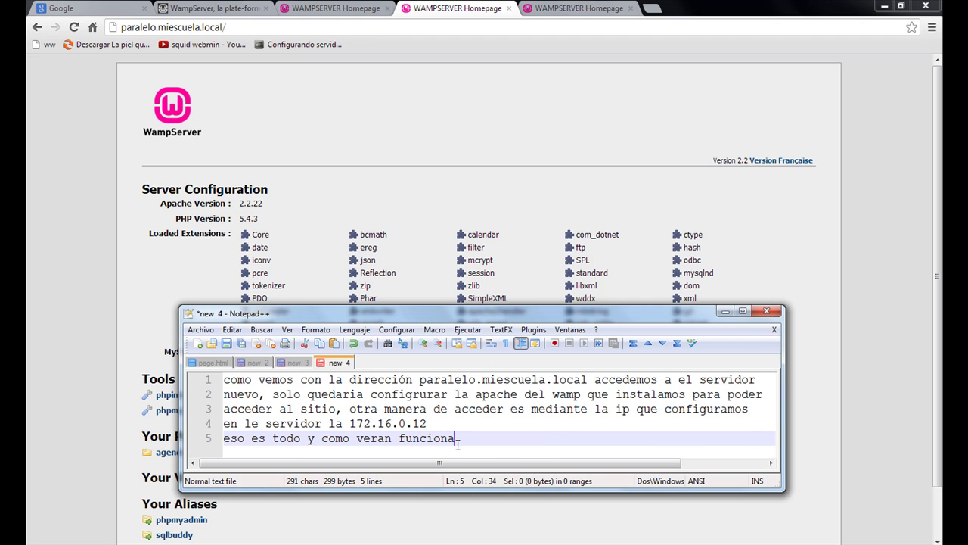
pyautogui.write(', saludos')
pyautogui.click(725, 311)
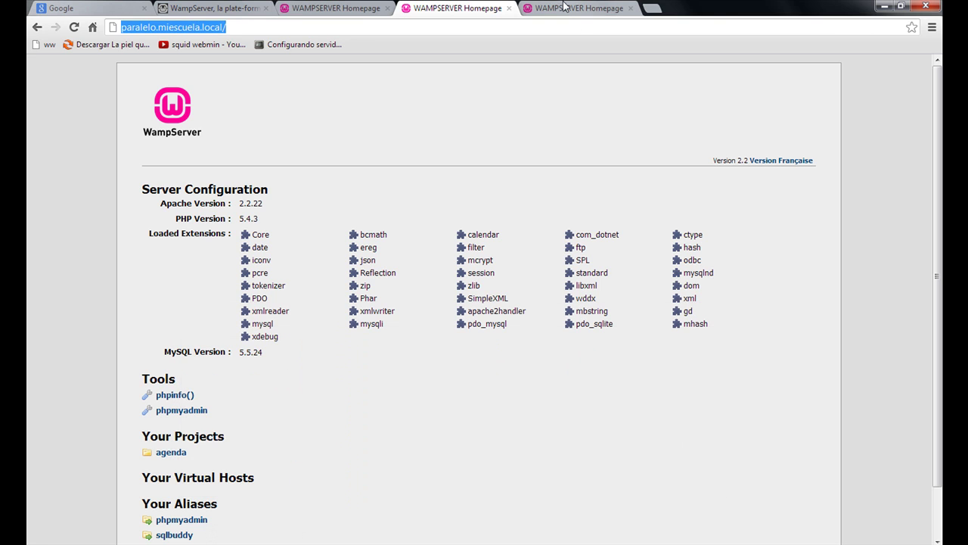
# Step: Show the 172.16.0.12 page in Chrome, highlight its address and minimize the browser
pyautogui.click(566, 7)
pyautogui.moveTo(189, 26); pyautogui.dragTo(28, 27)
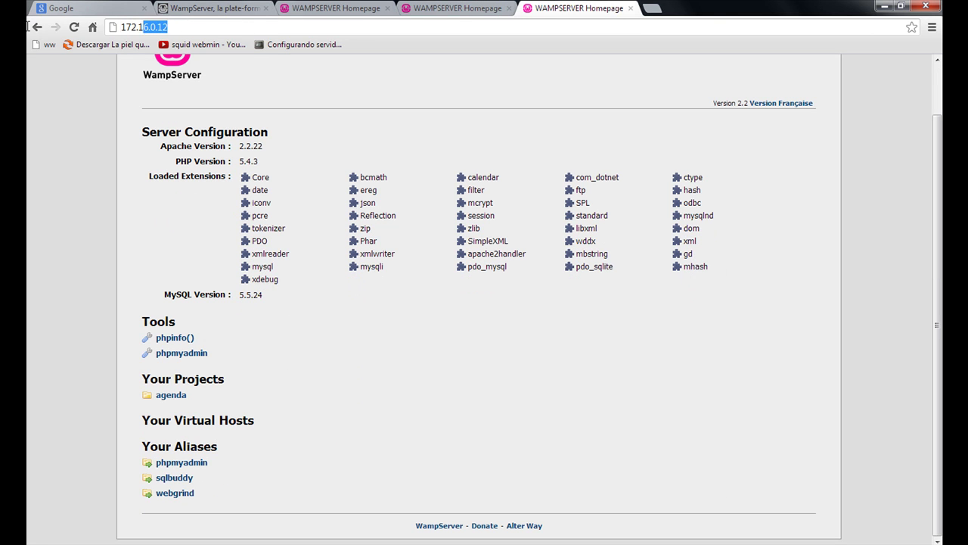
pyautogui.click(609, 366)
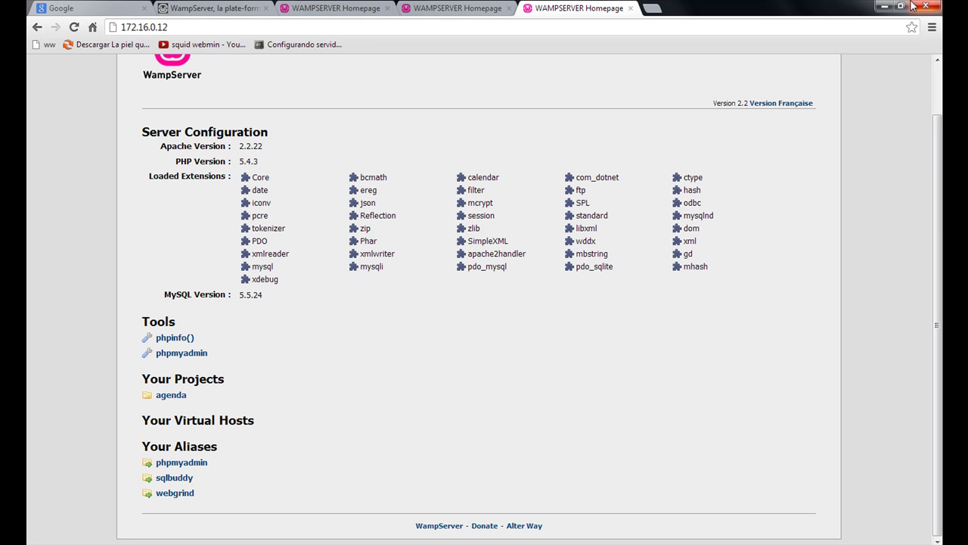
pyautogui.click(887, 9)
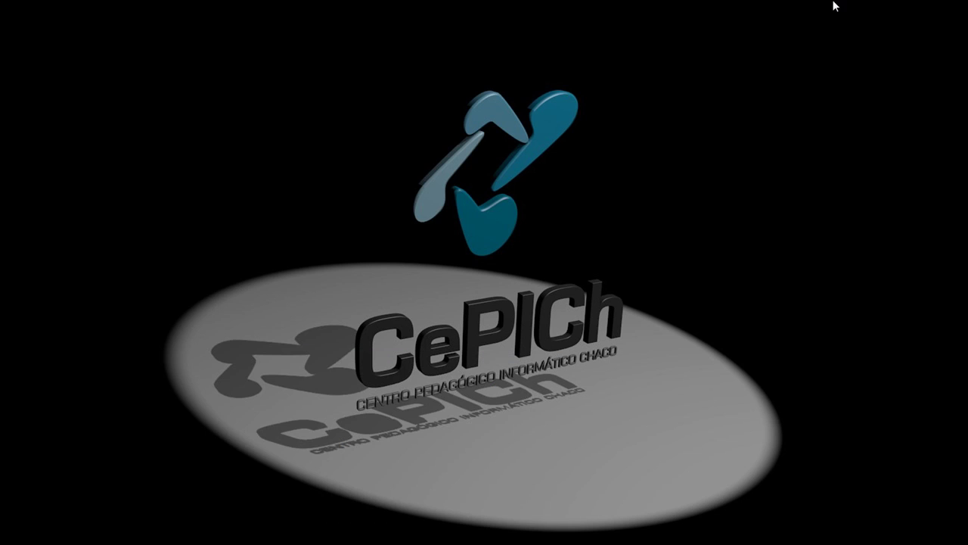